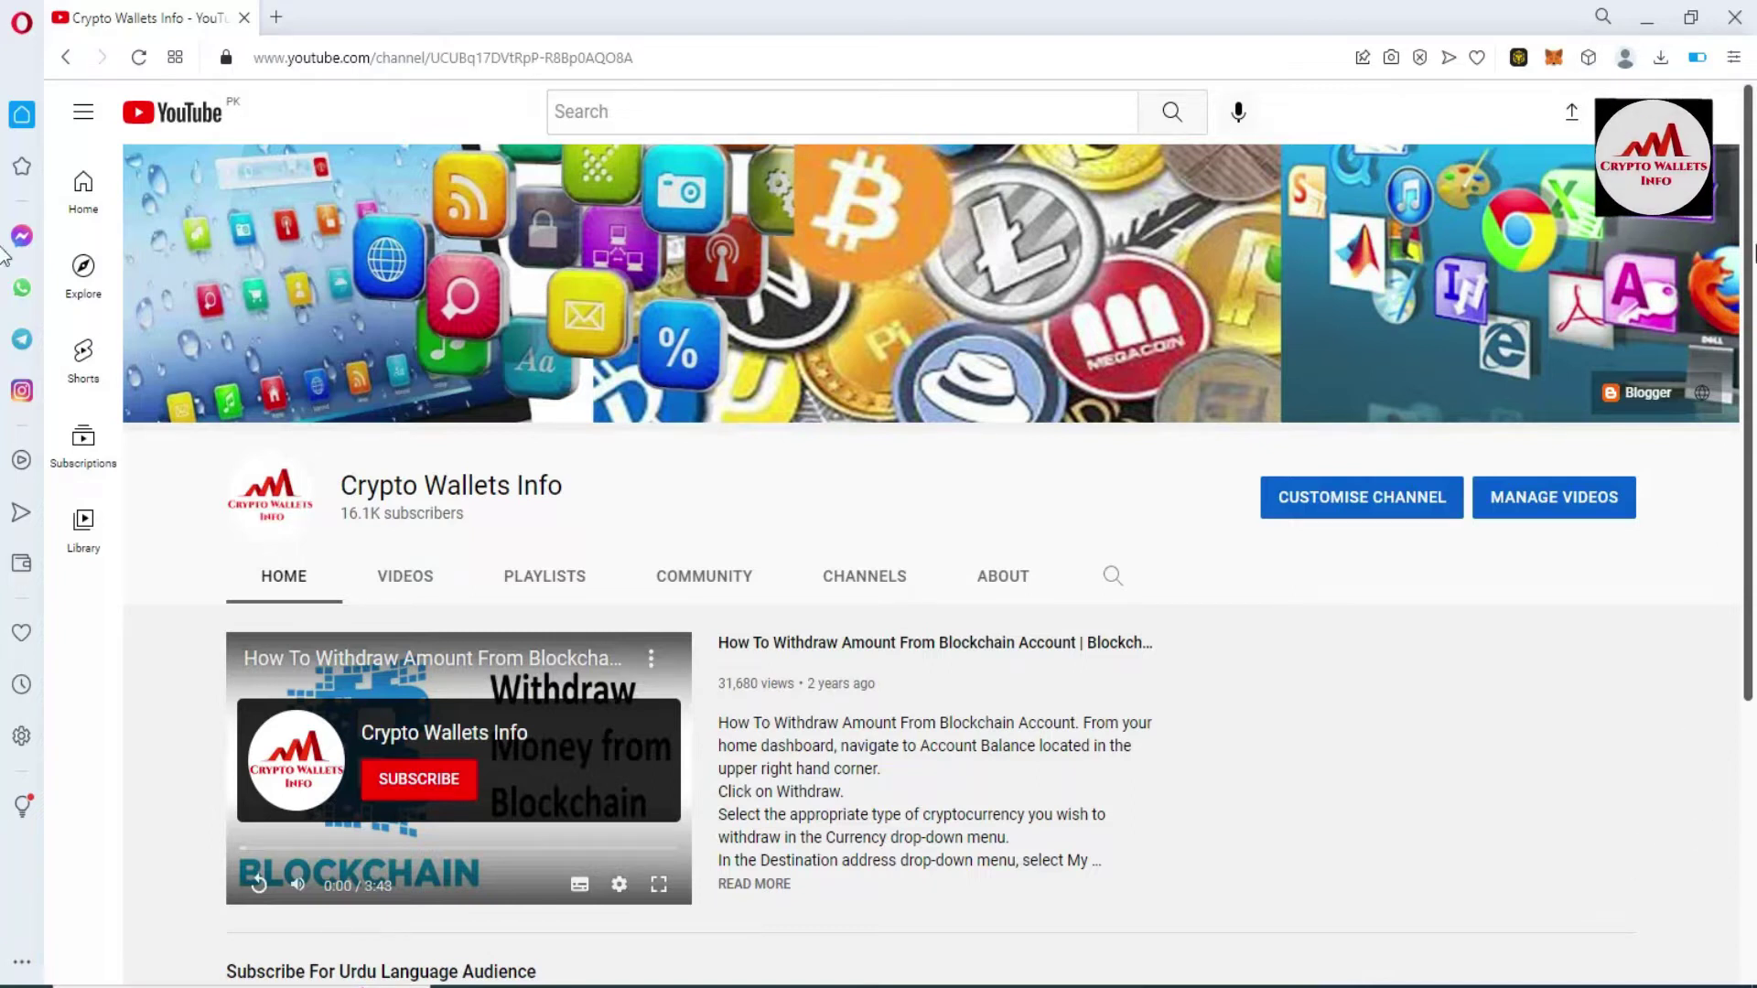
- Scroll the YouTube channel page down and back up before leaving for SafePal
scroll(1711, 558, down, 4)
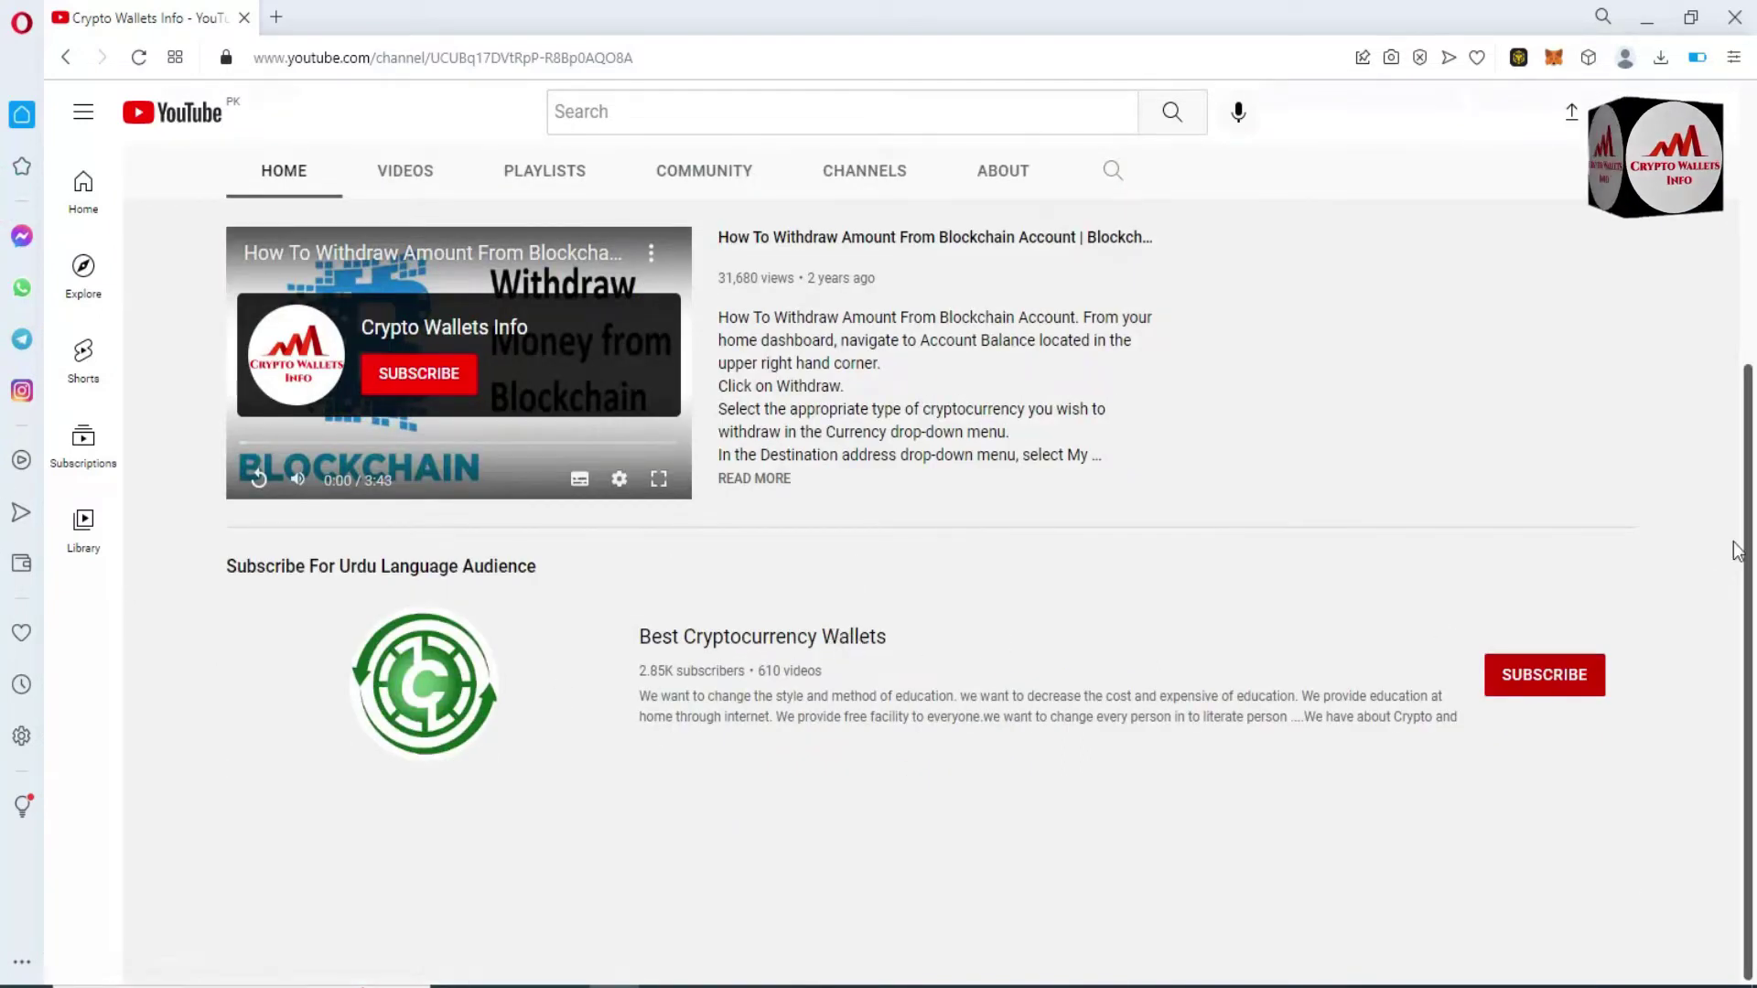
scroll(1739, 585, up, 4)
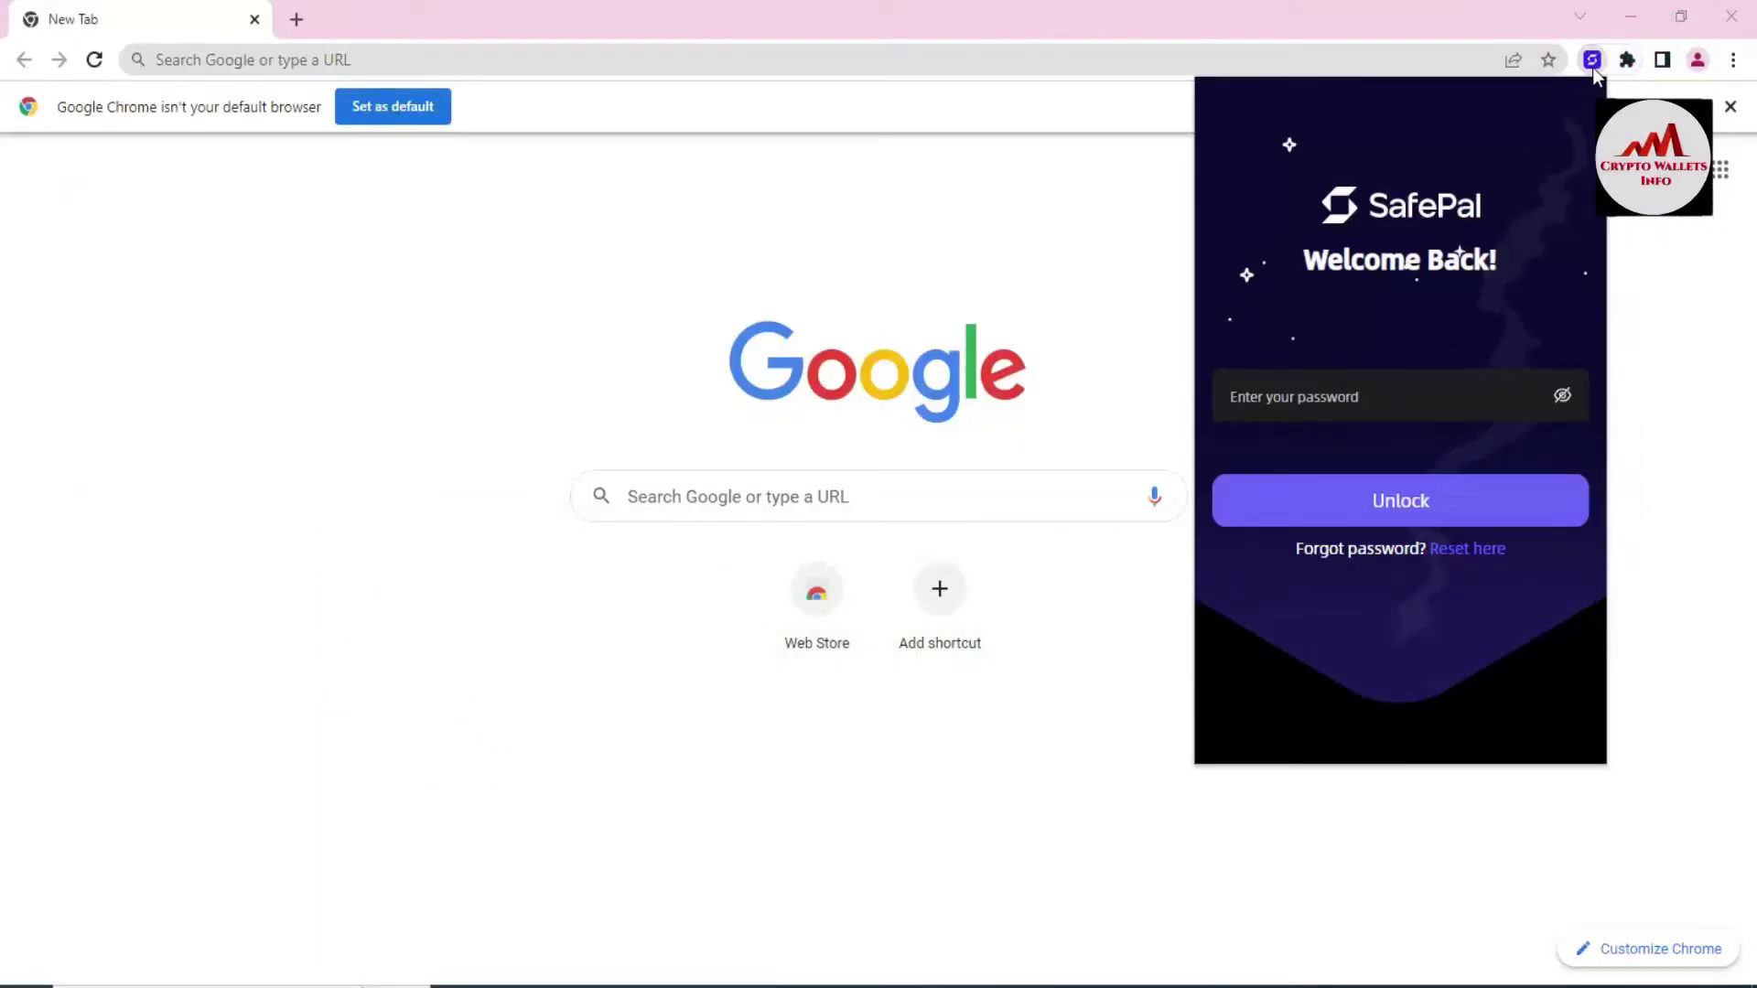
- Unlock SafePal by entering the wallet password on the Welcome Back screen
click(1312, 406)
text(****)
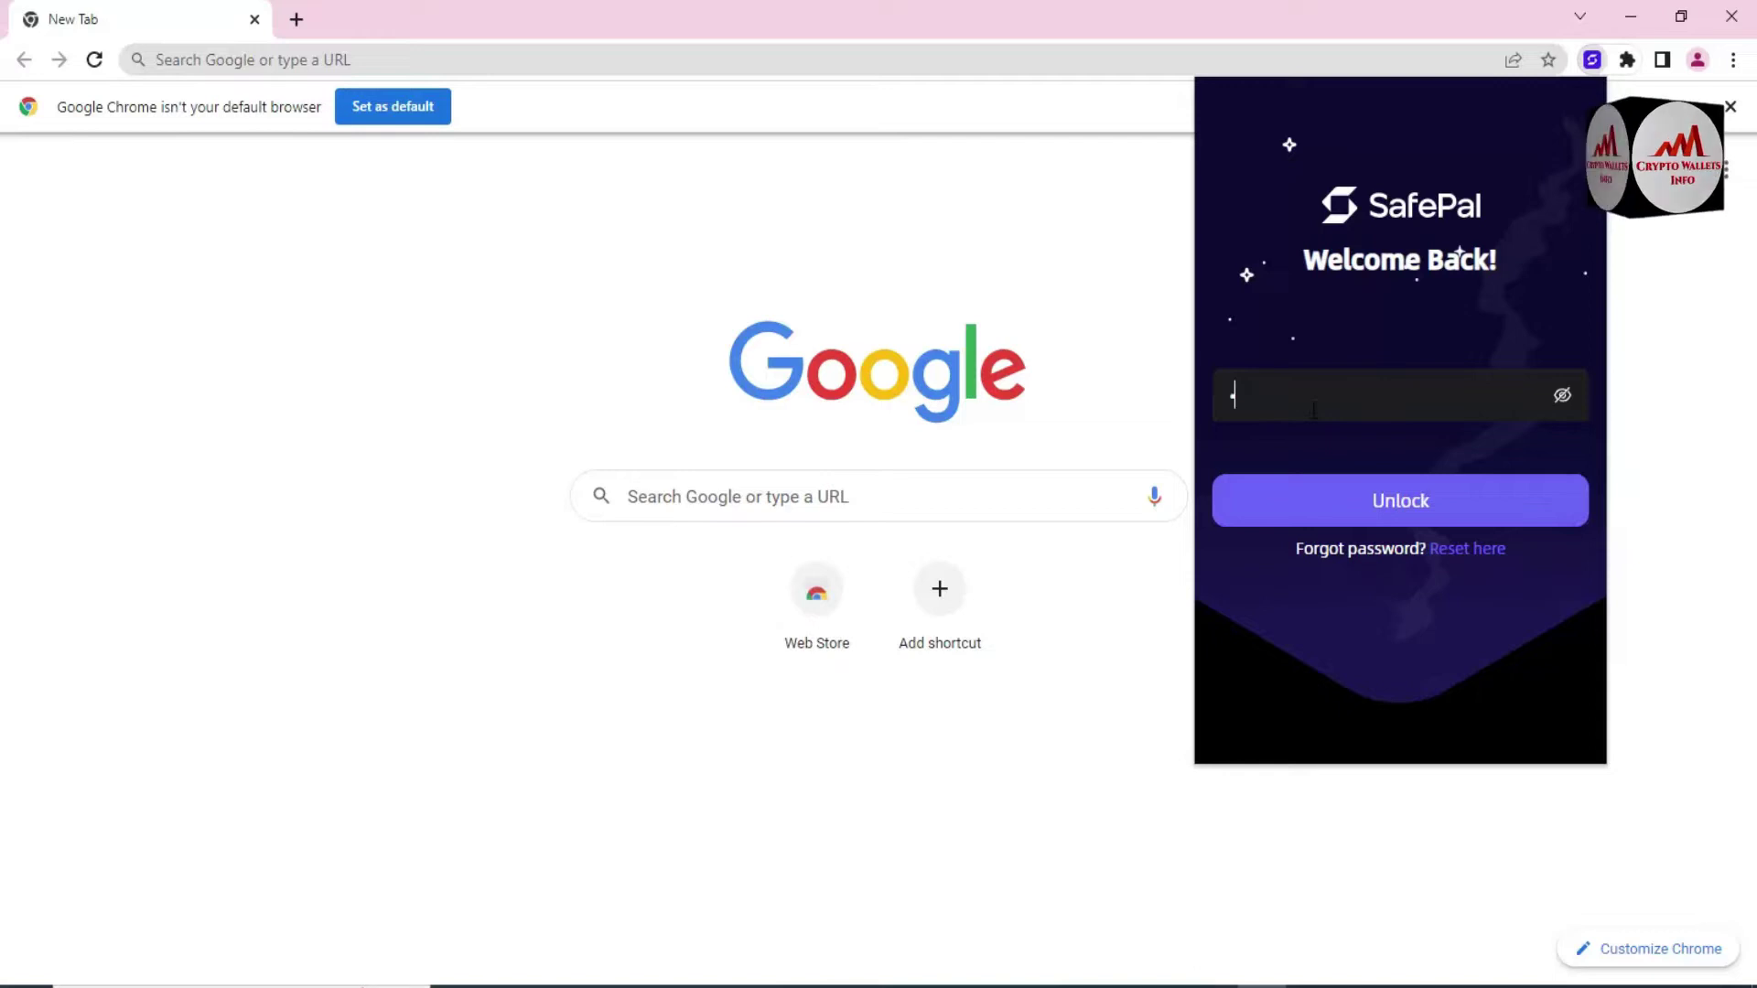
text(****)
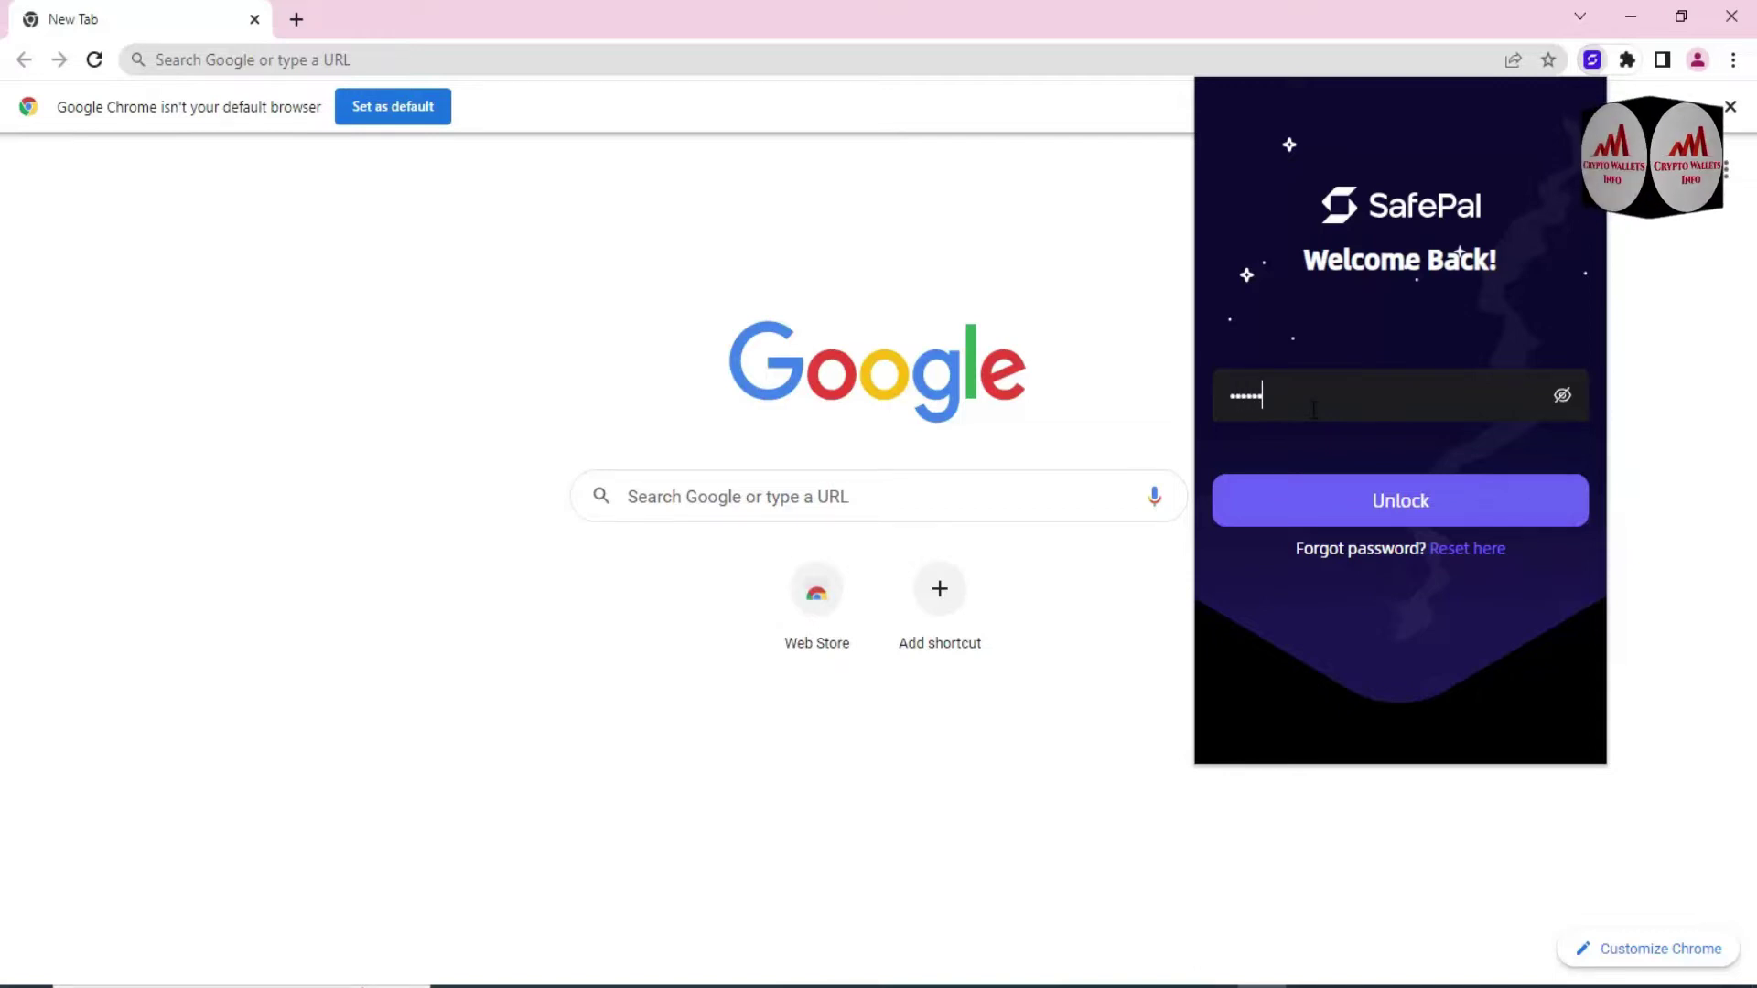
text(*****)
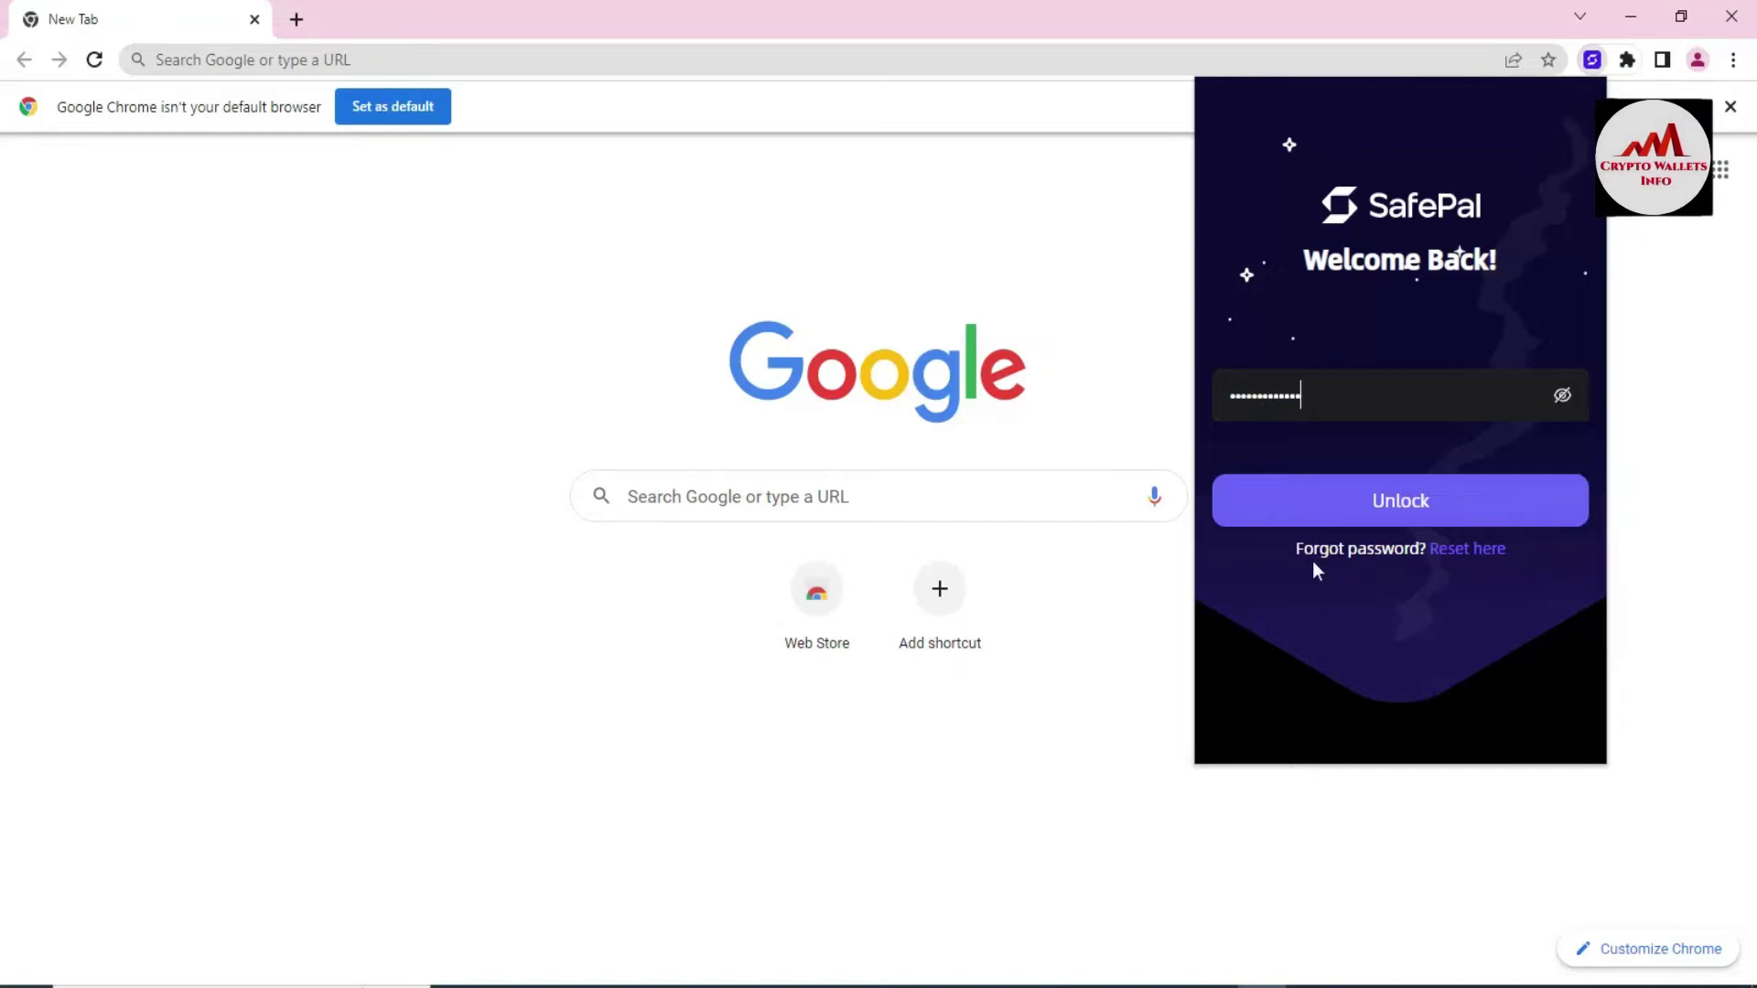
click(1396, 505)
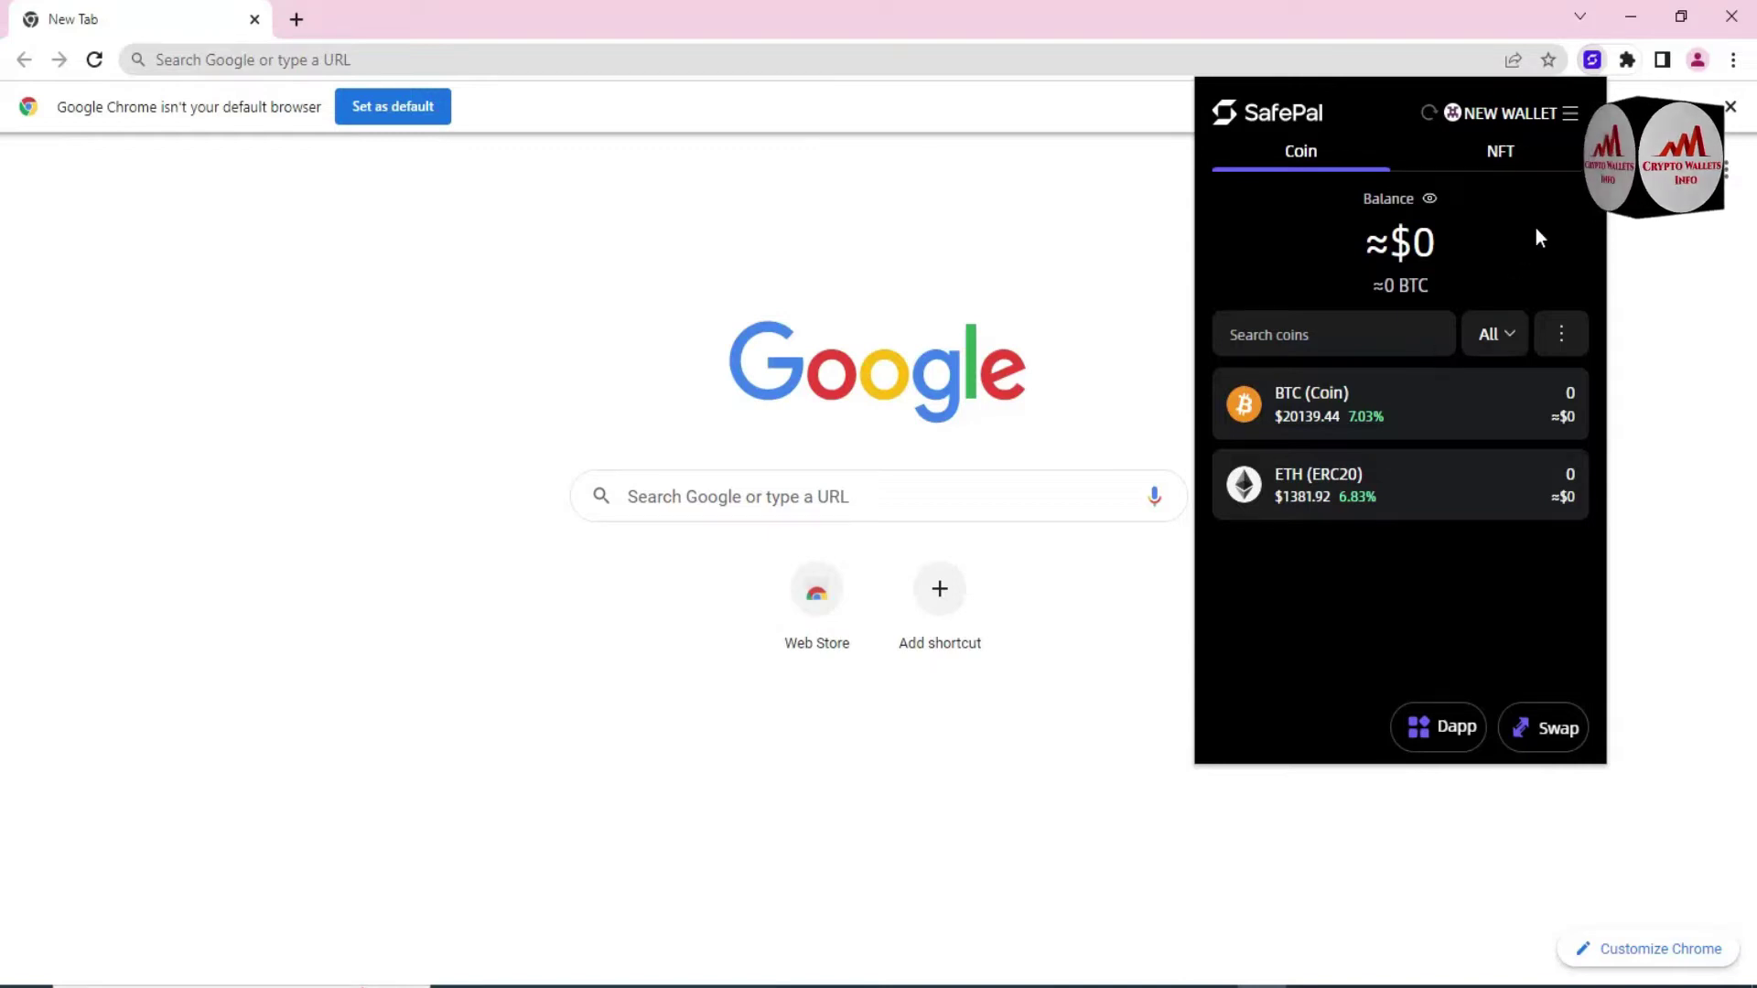
- Open My Wallets, close it, then reopen it from the NEW WALLET header
click(1571, 113)
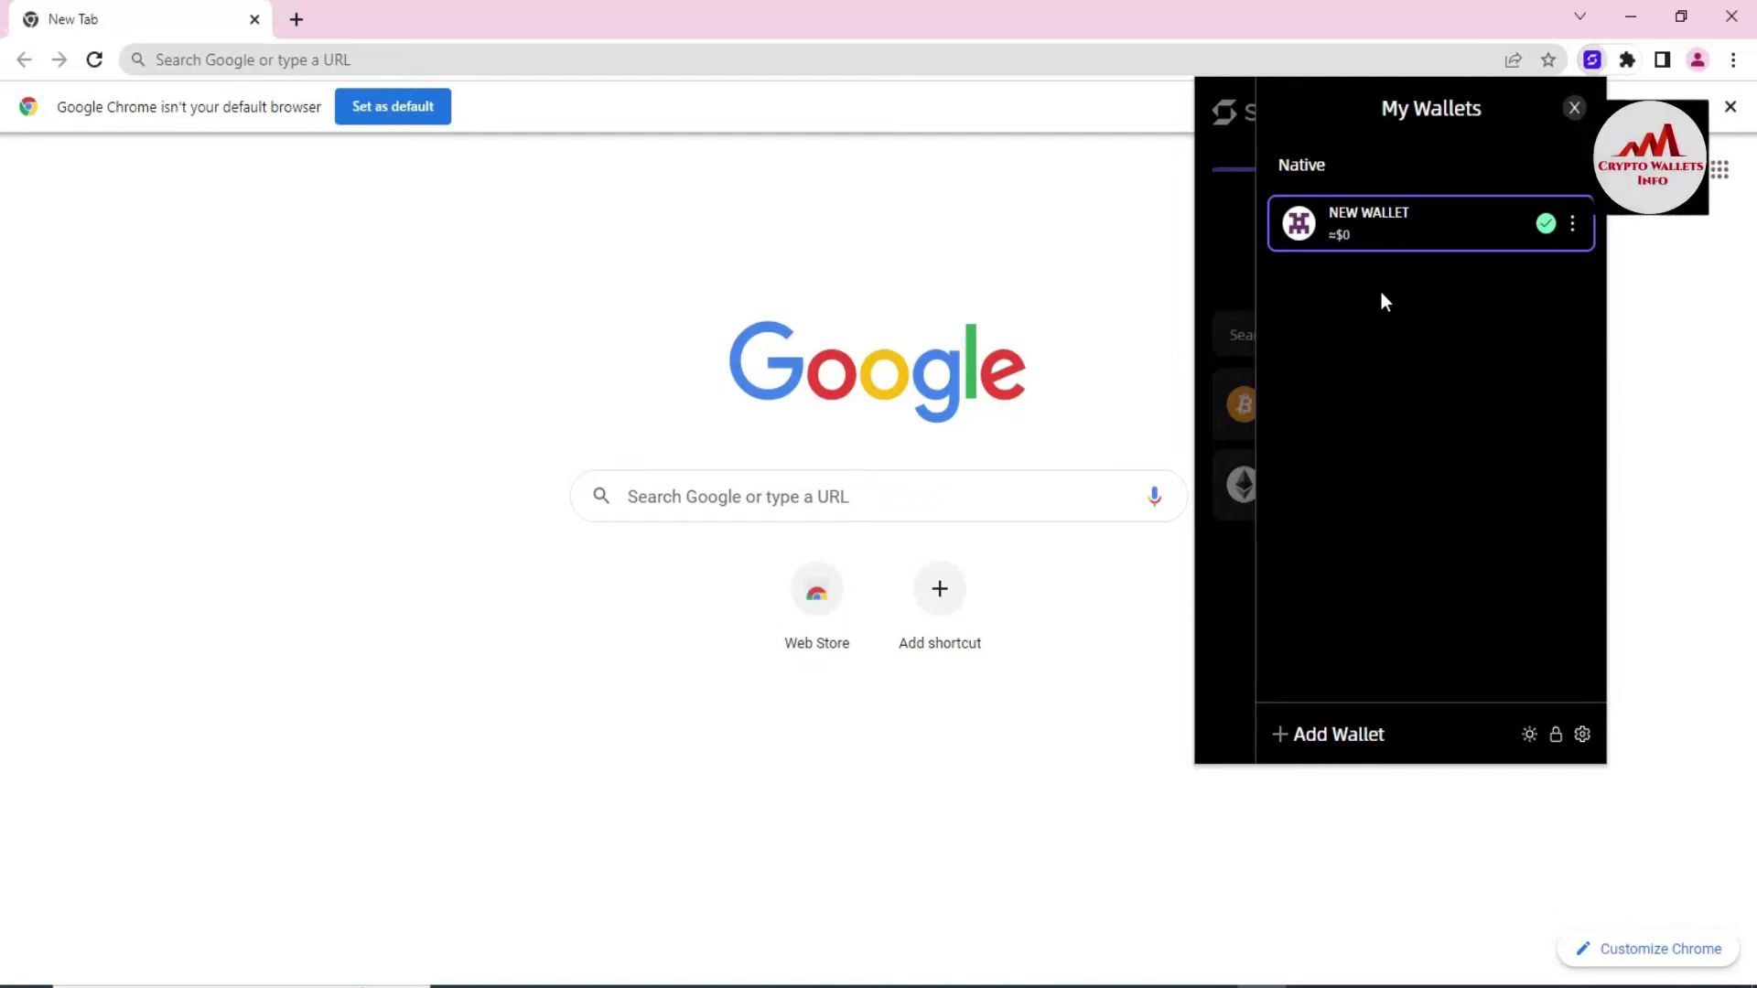
click(1575, 109)
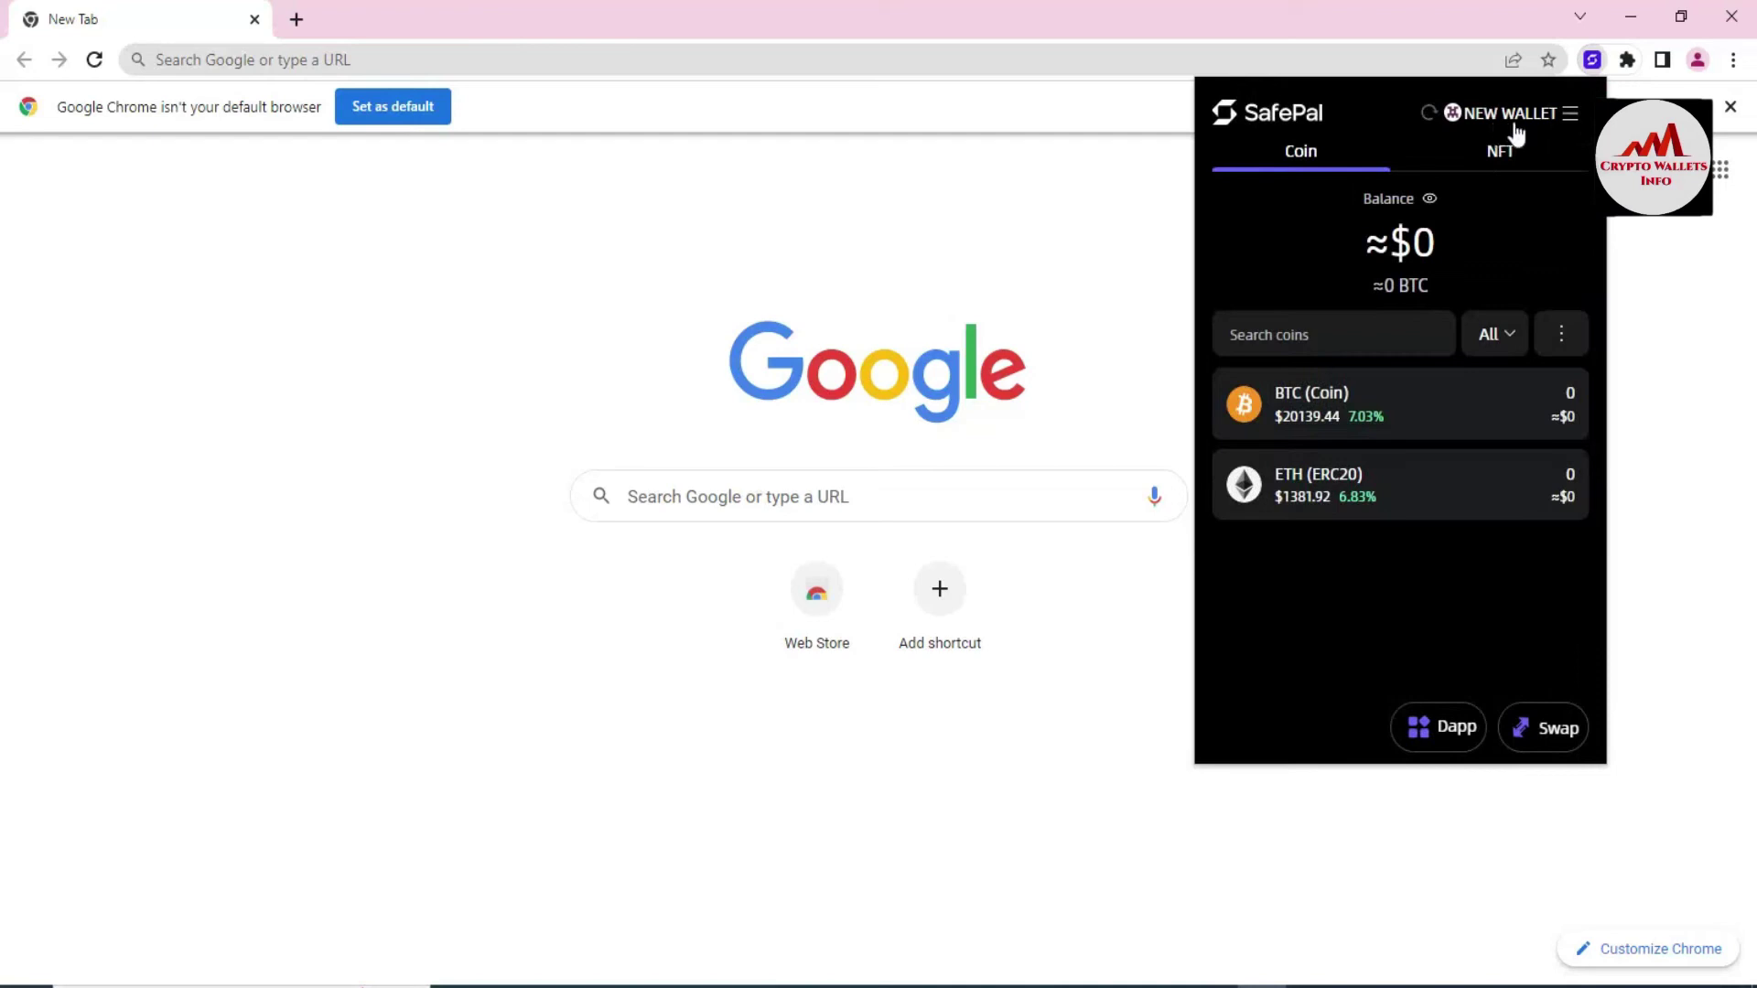
click(1492, 119)
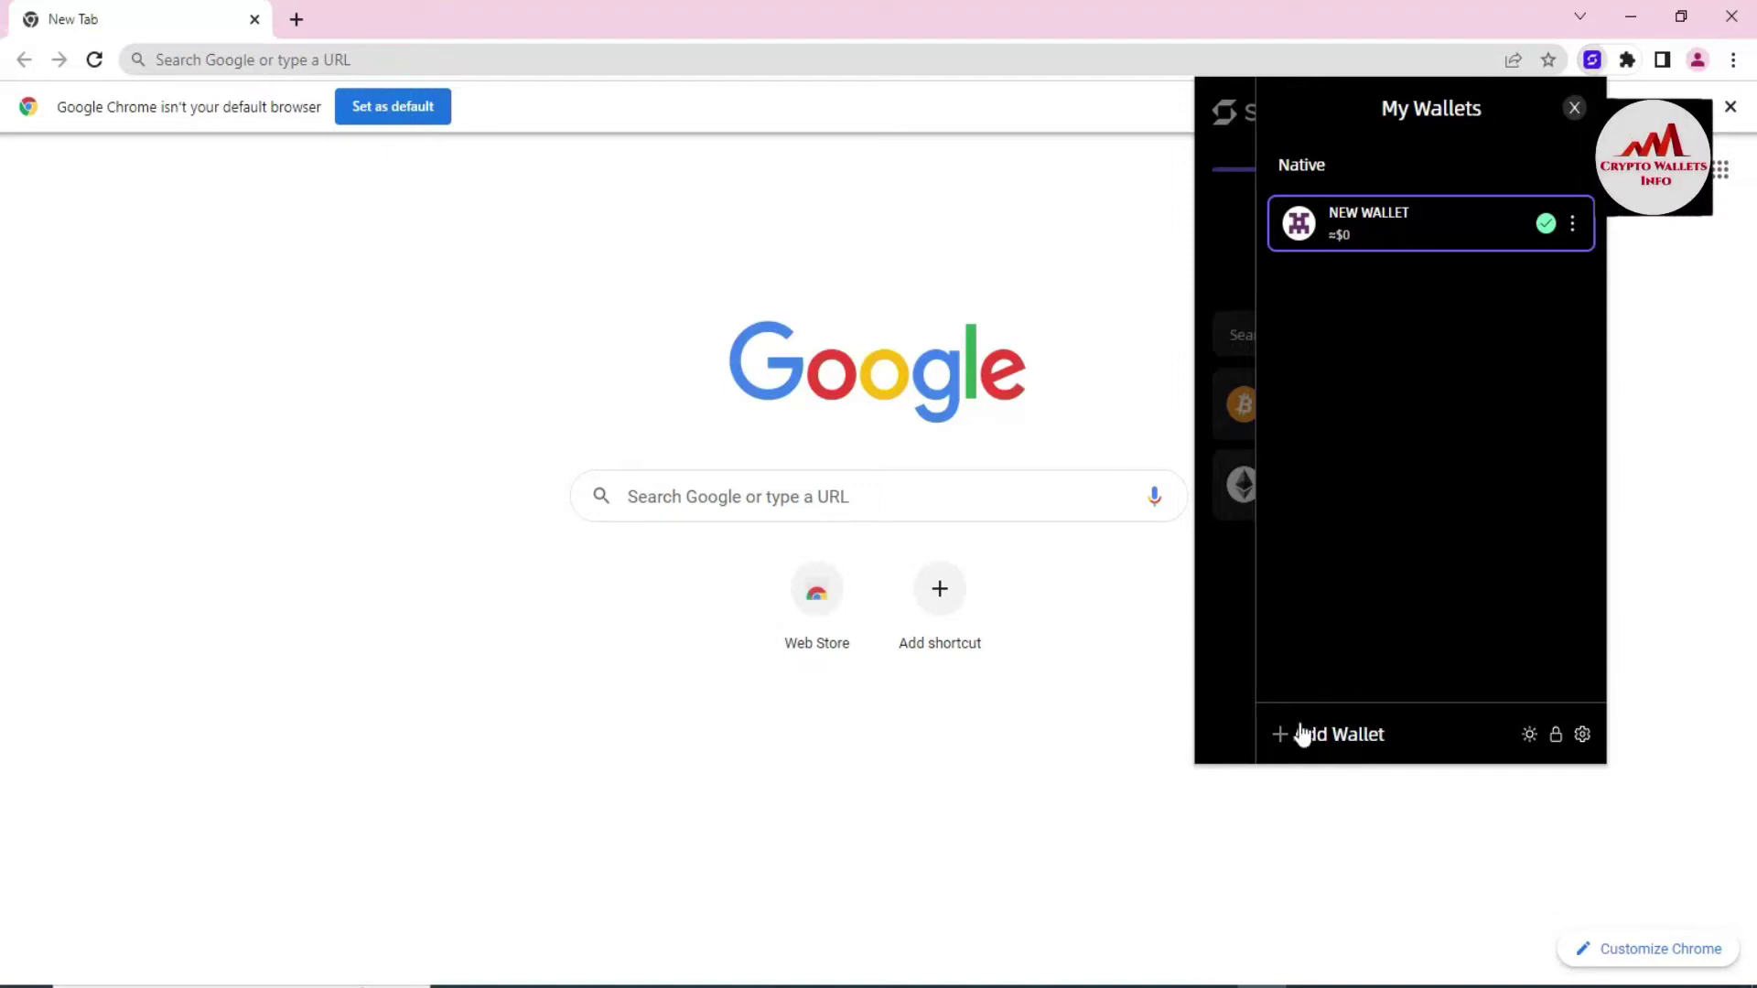
- Choose Add Wallet, then Create Wallet, to begin a brand-new wallet
click(1318, 738)
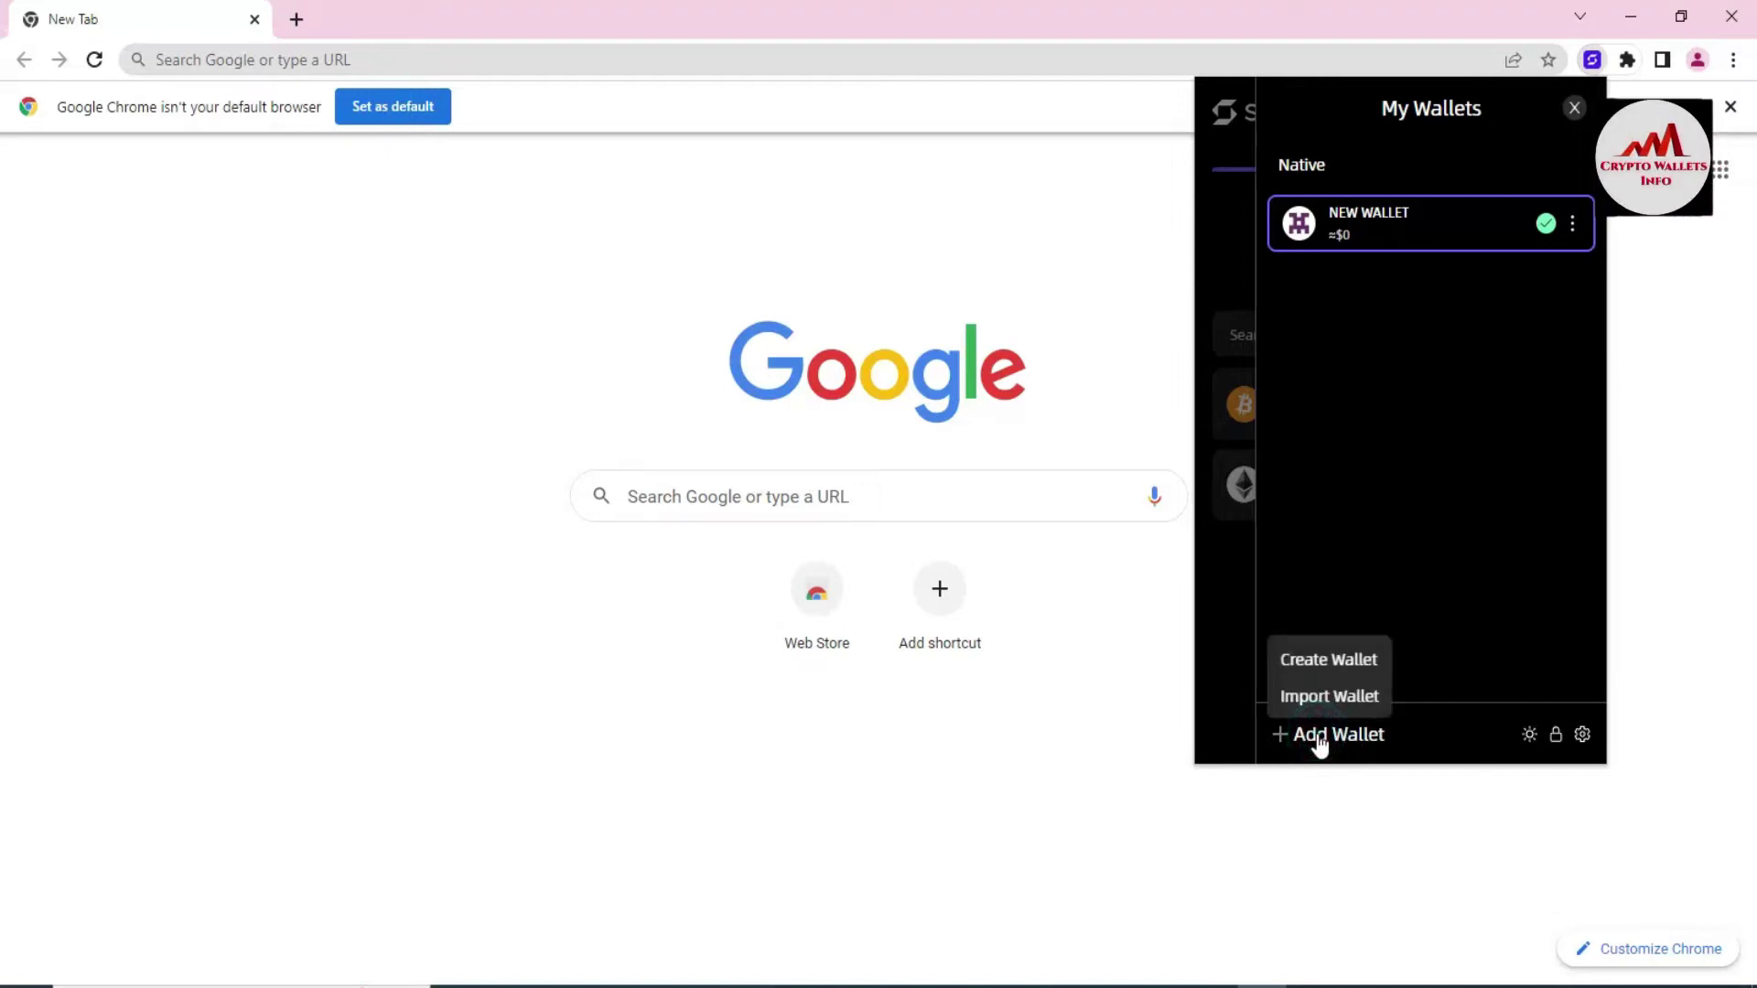
click(1334, 662)
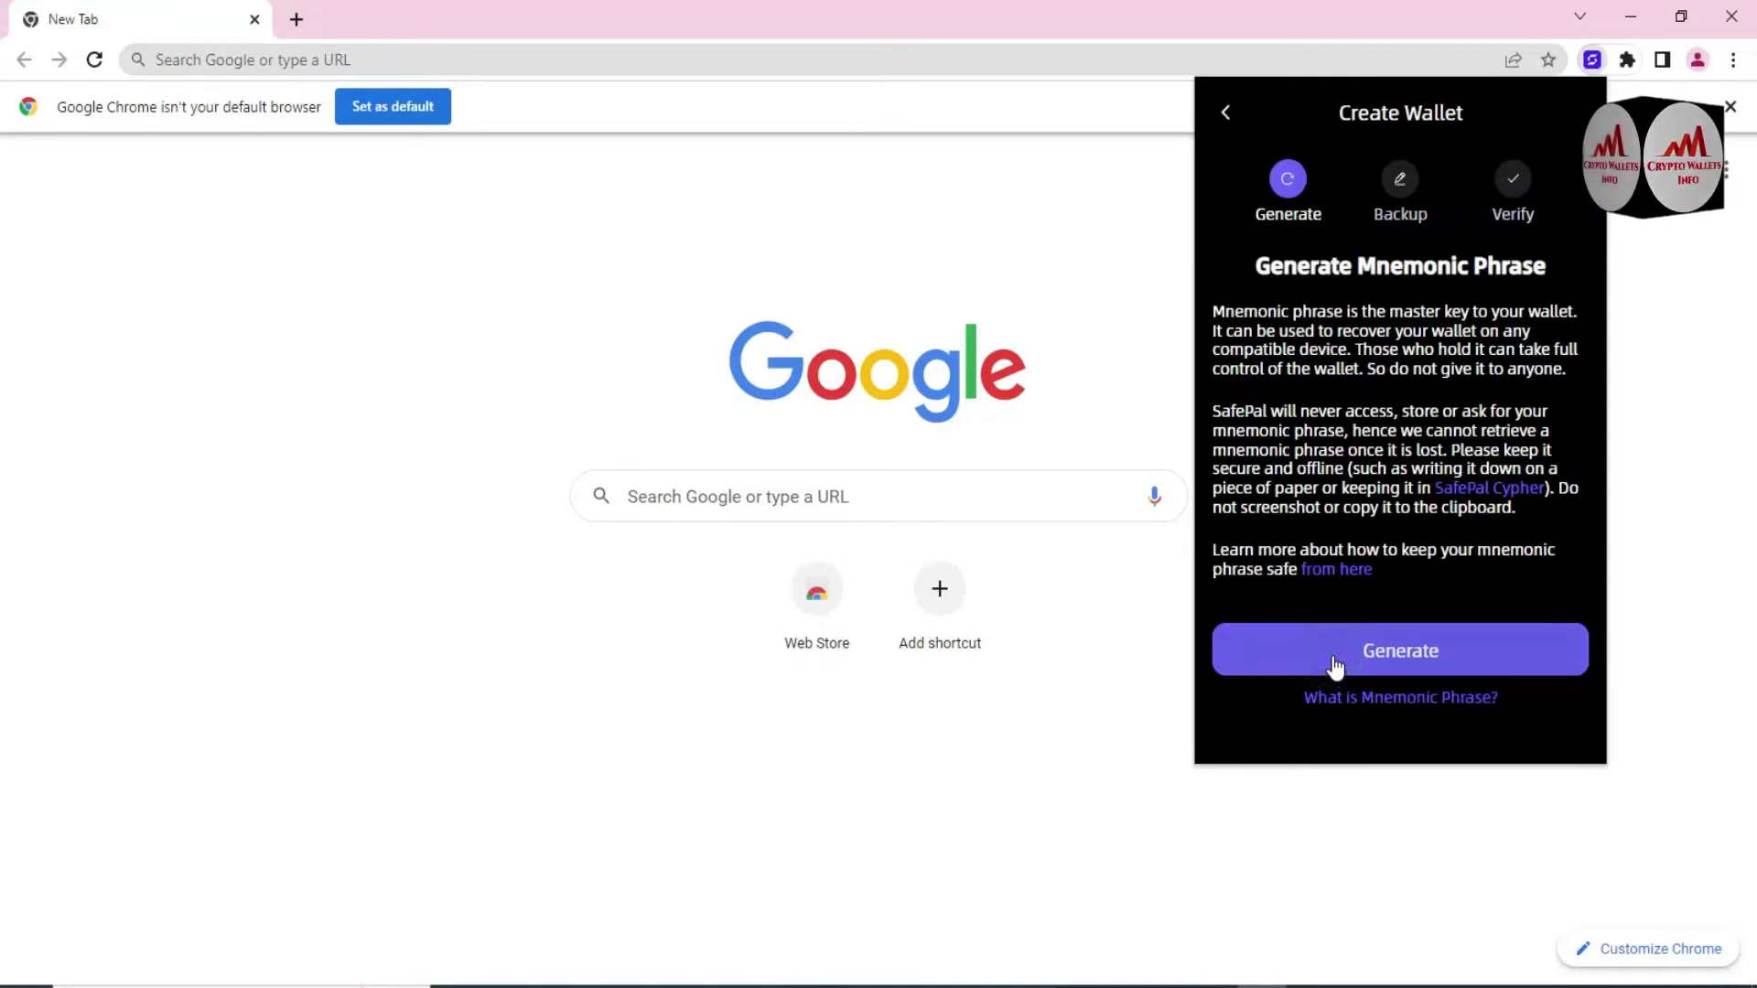
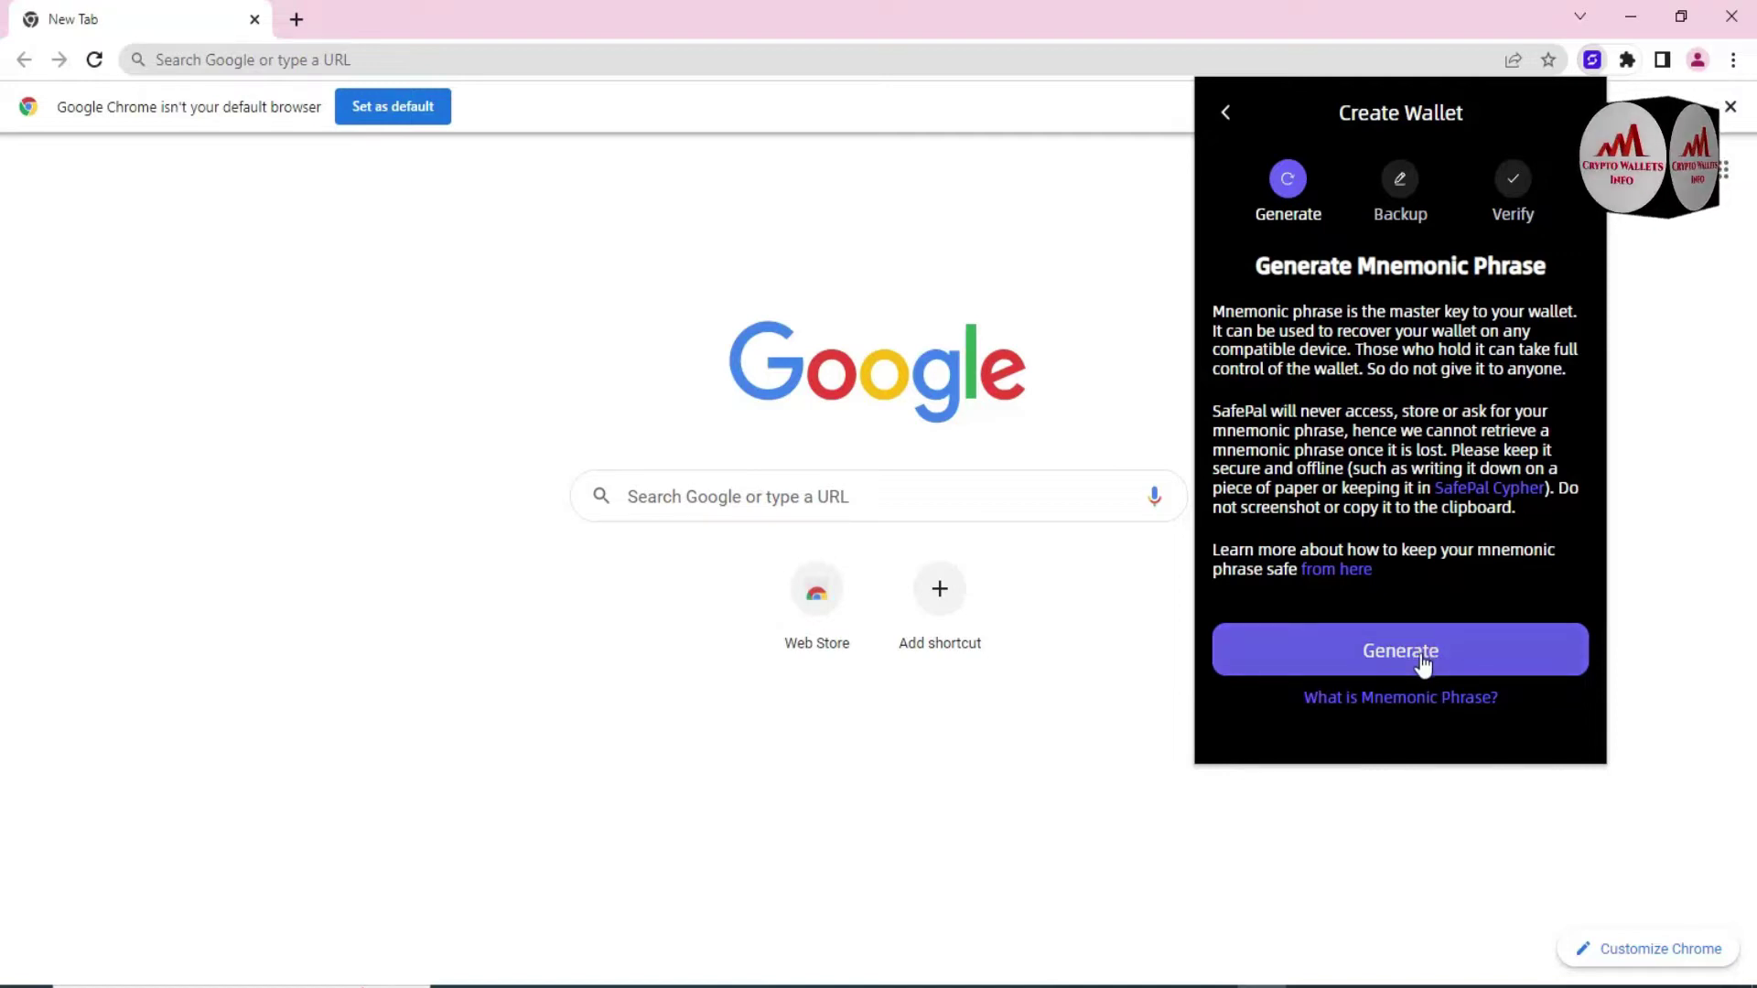
- Generate a new 12-word mnemonic phrase and select all twelve words to copy them
click(1421, 655)
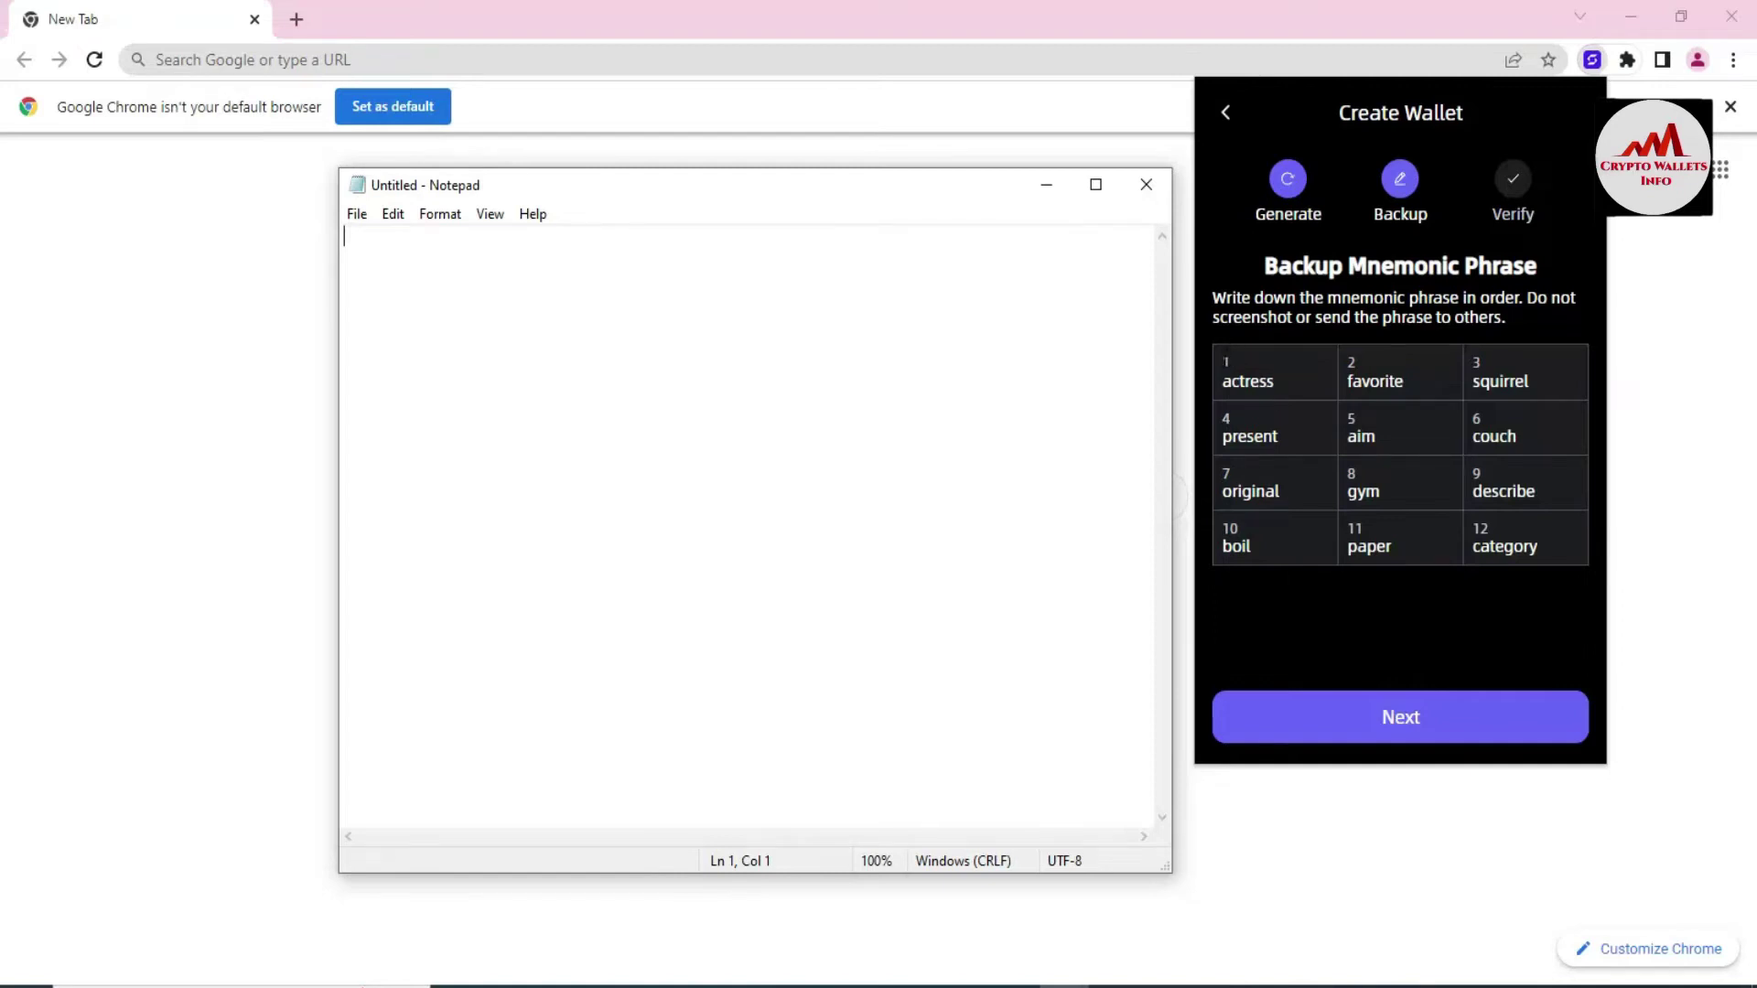
drag(1223, 358, 1539, 549)
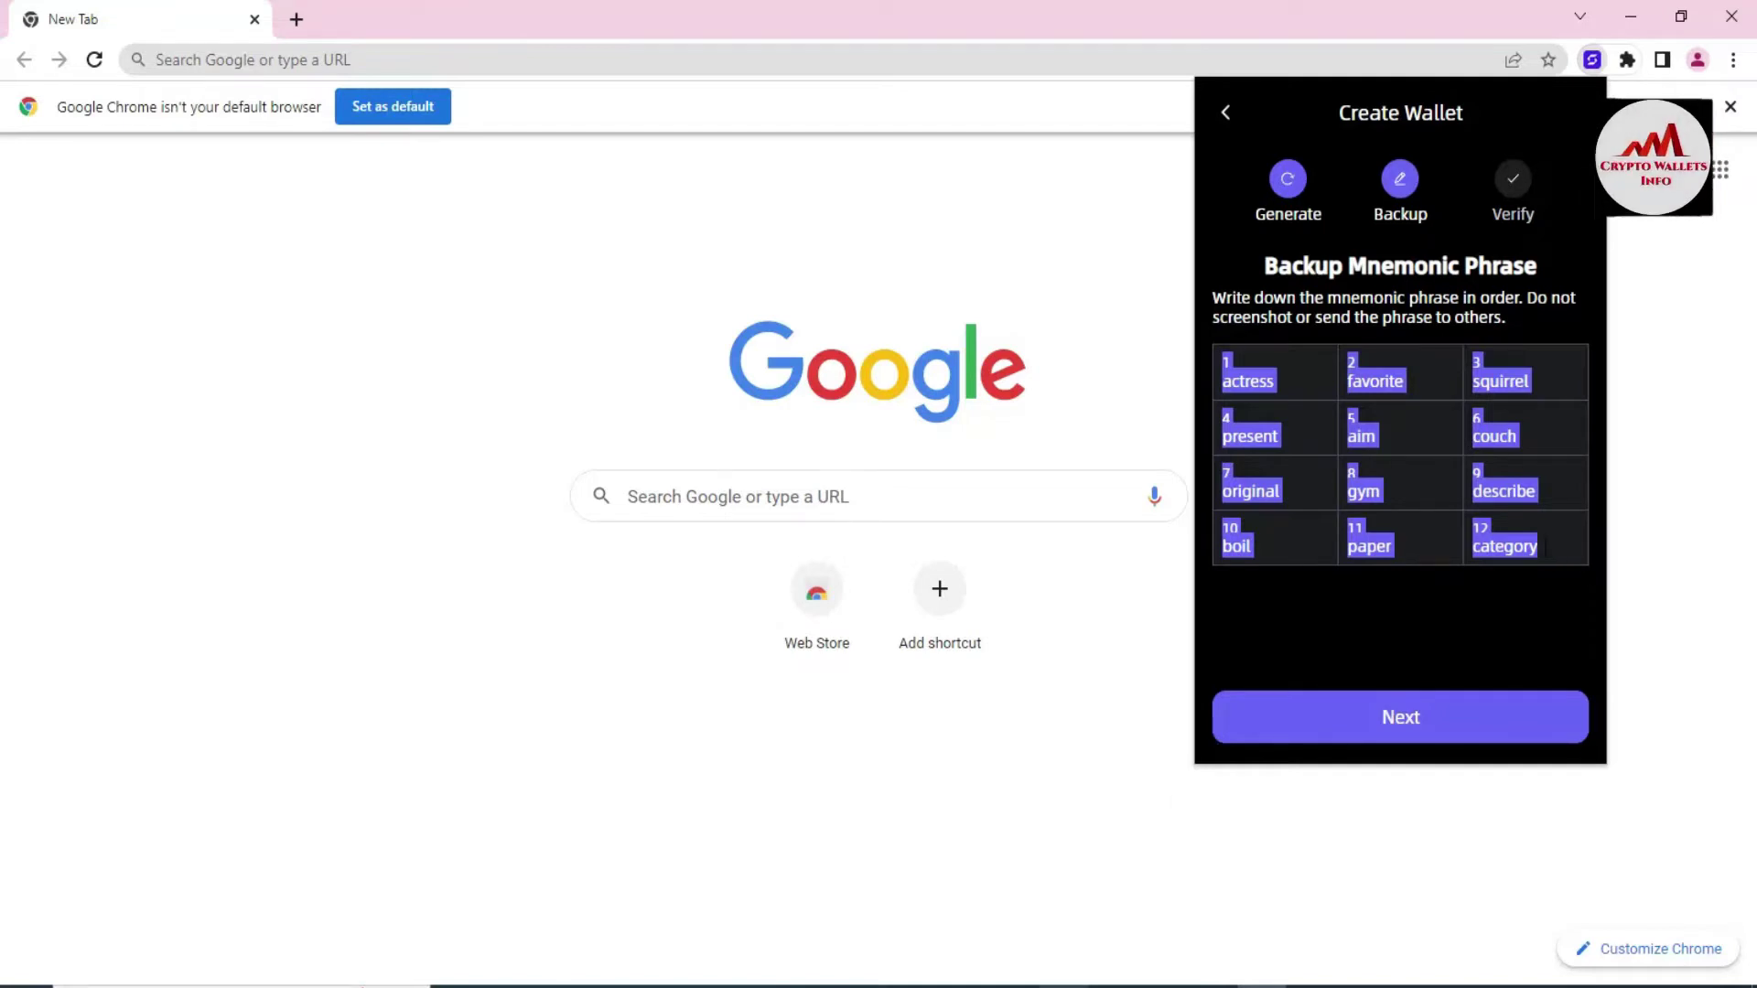
- Paste the copied 12-word phrase into Notepad under the heading 'Safepal Wallet No 2 Mnoemonic Phrase'
key(alt+Tab)
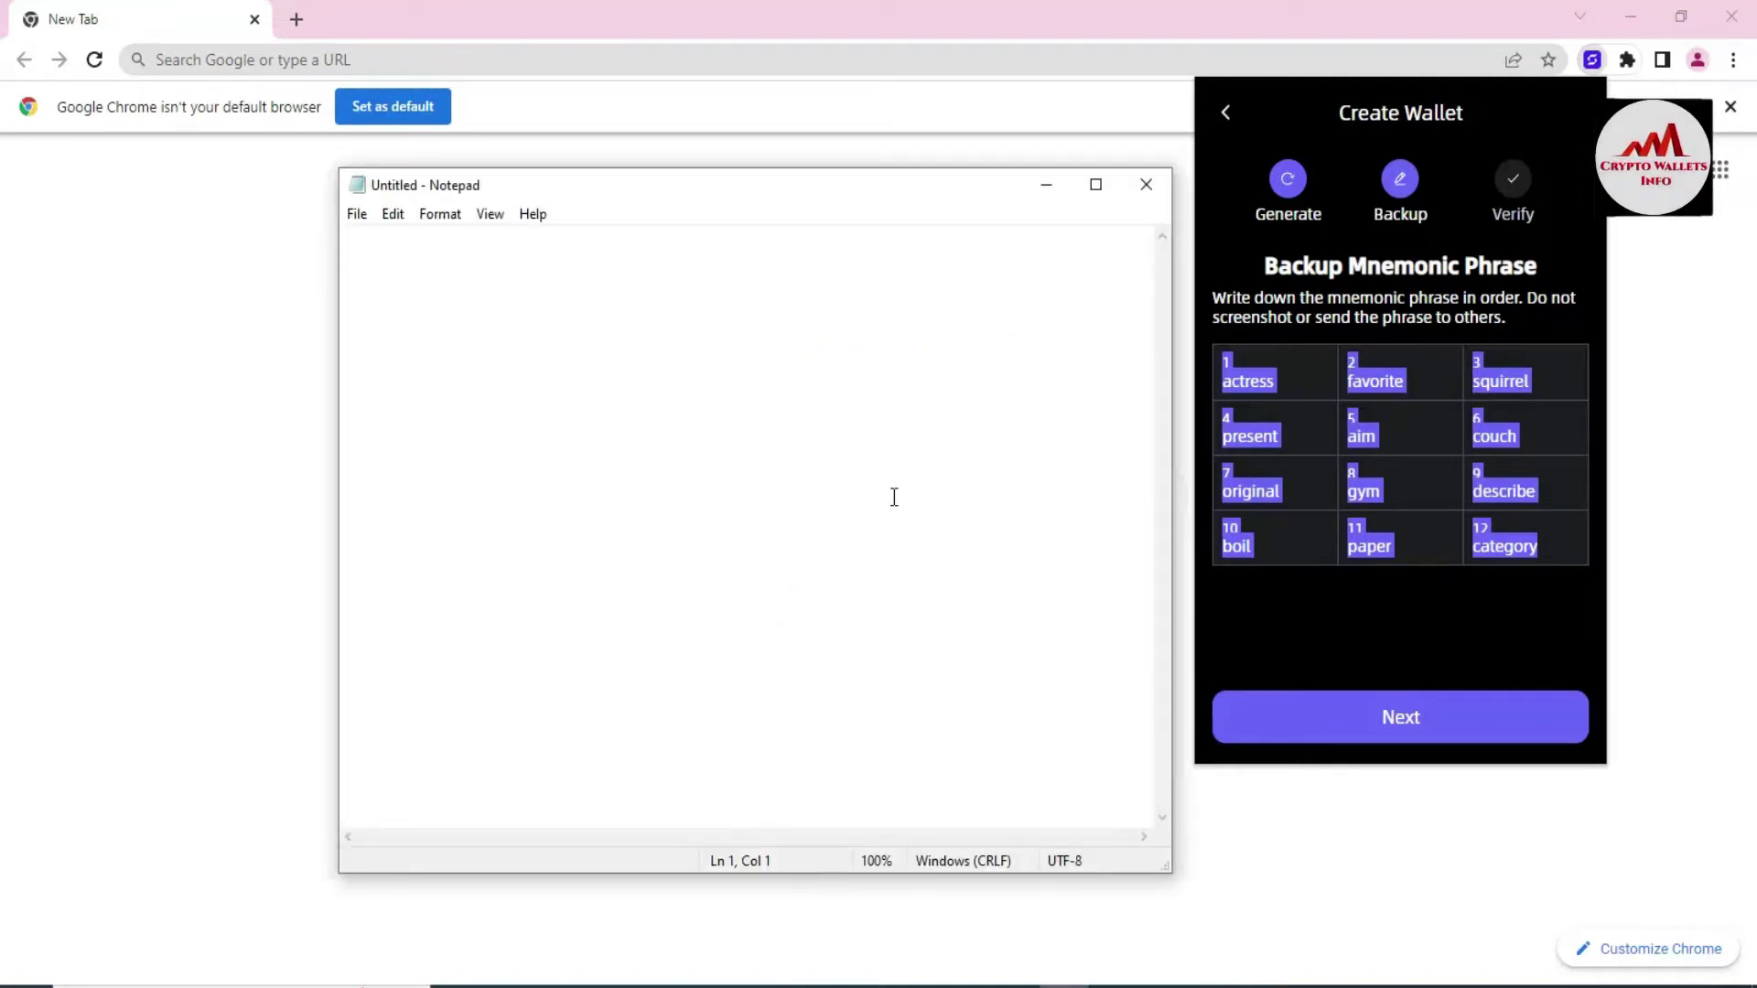
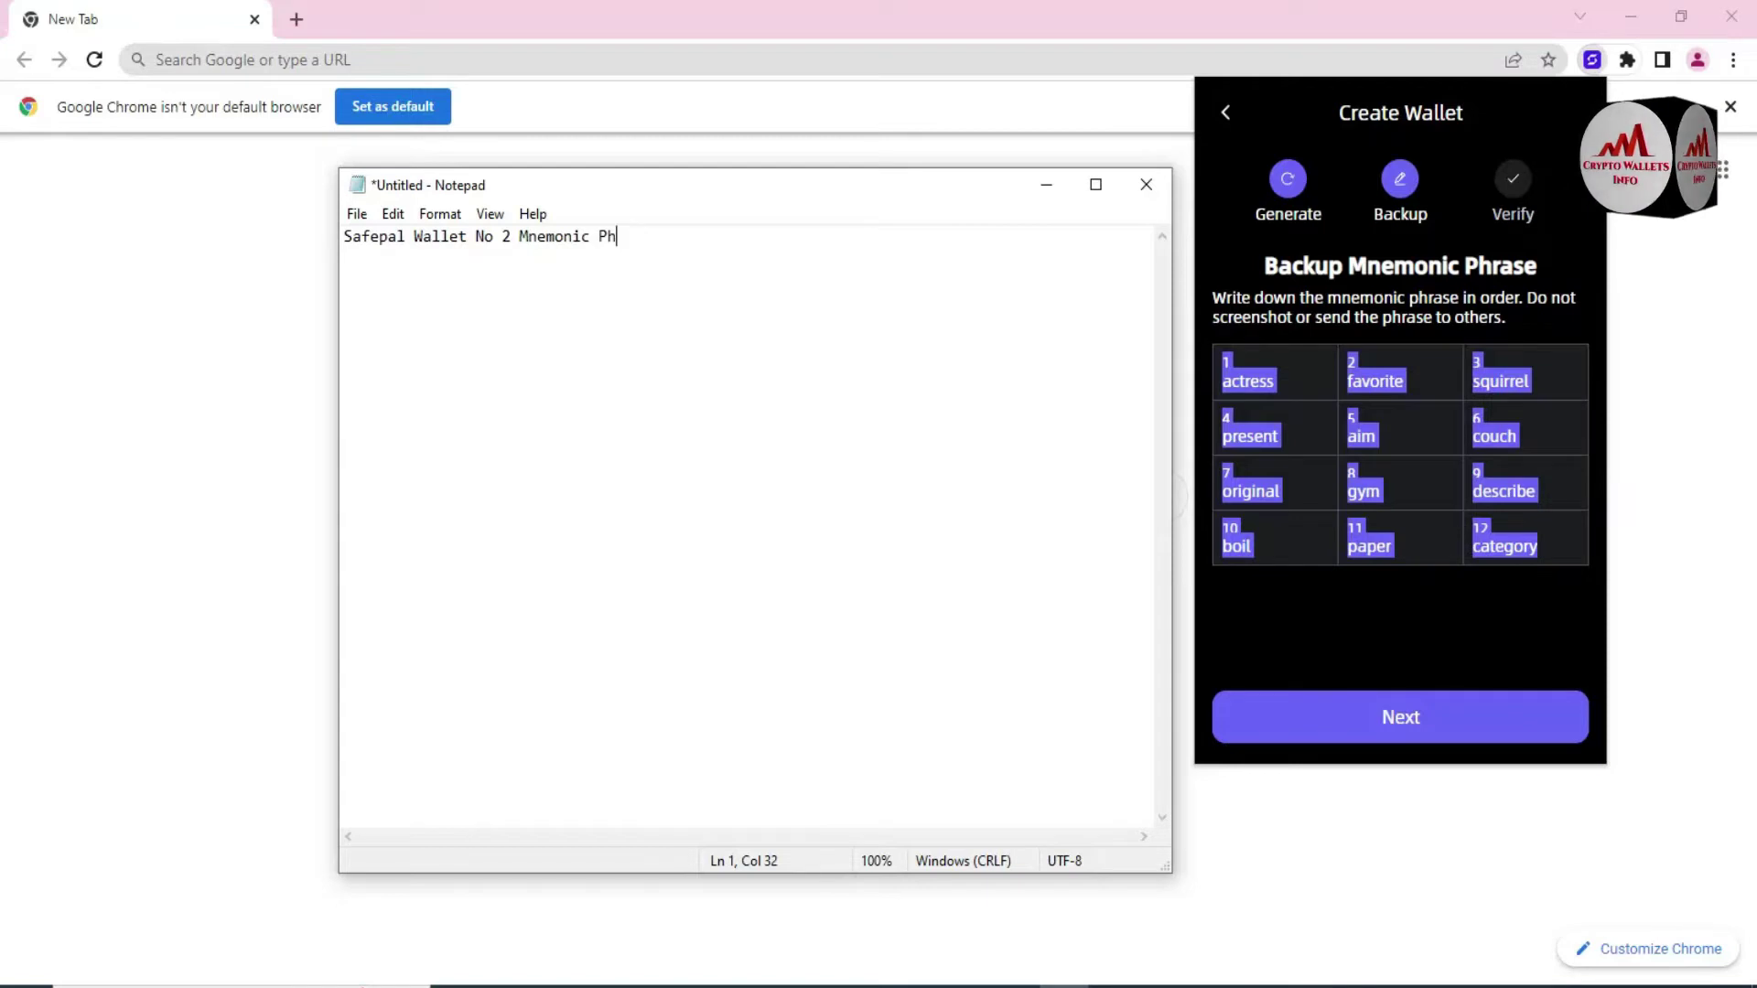
key(Return)
key(Return)
key(Return)
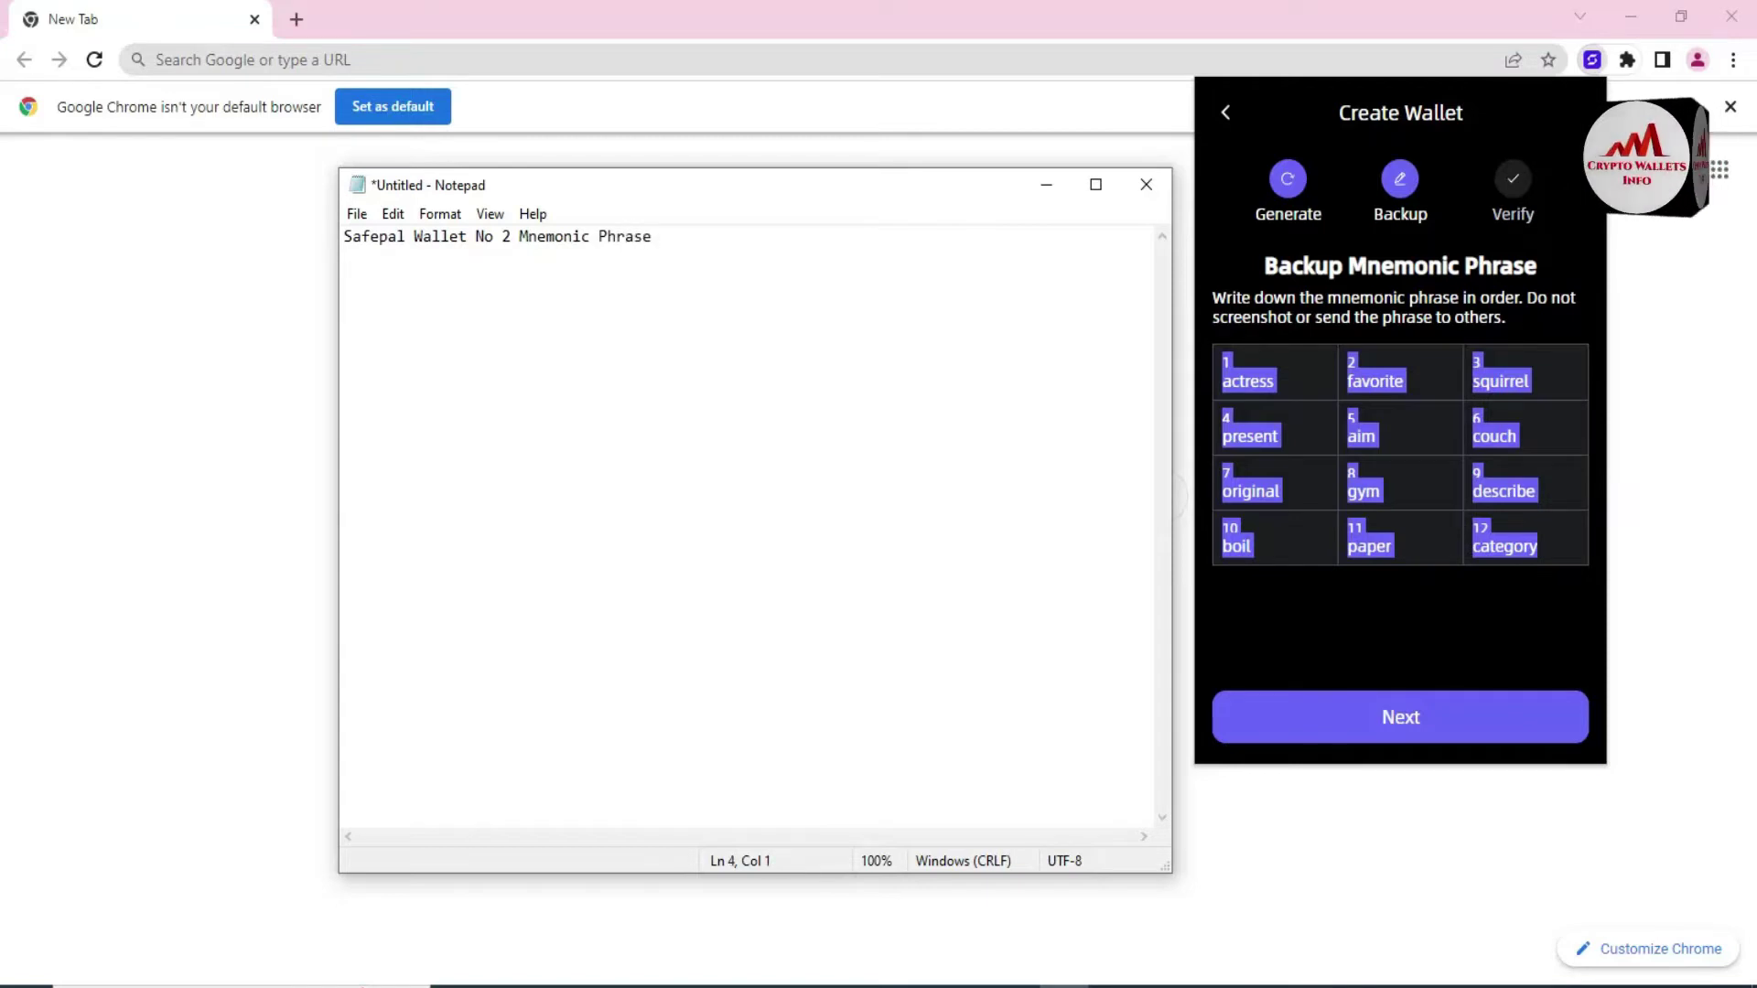
key(Return)
key(Return)
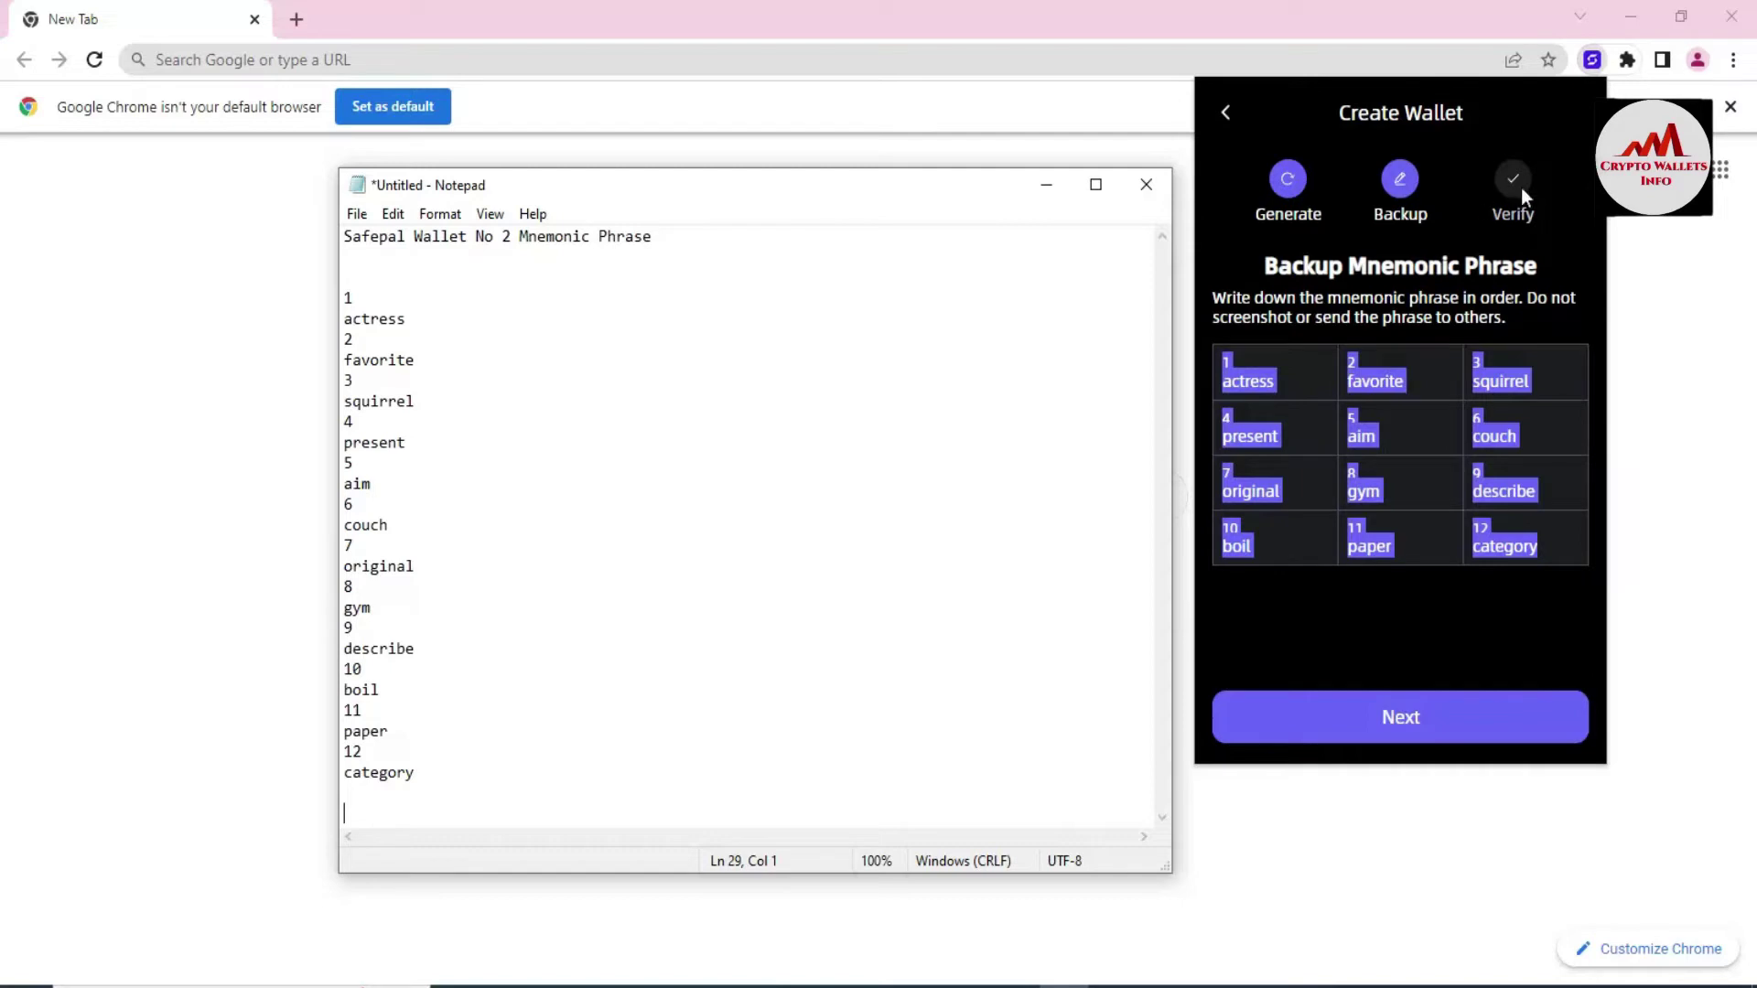
click(1459, 622)
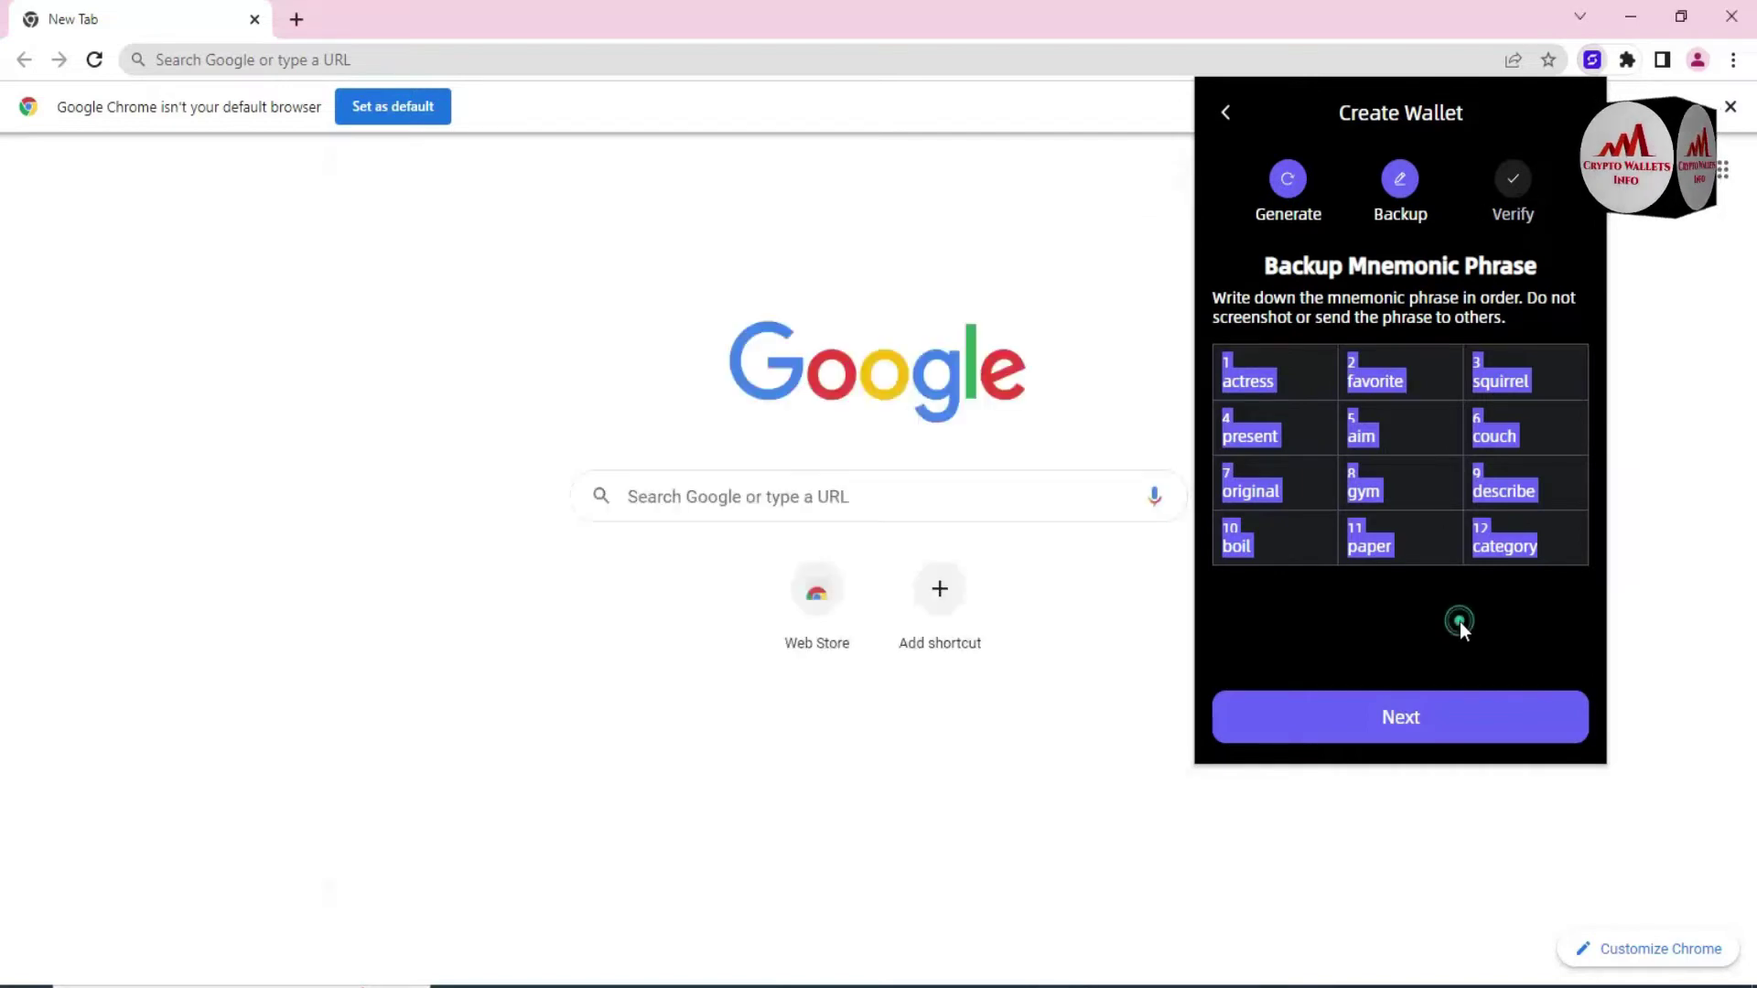
- Start backup verification and place the first six phrase words in order, checking Notepad
click(1412, 721)
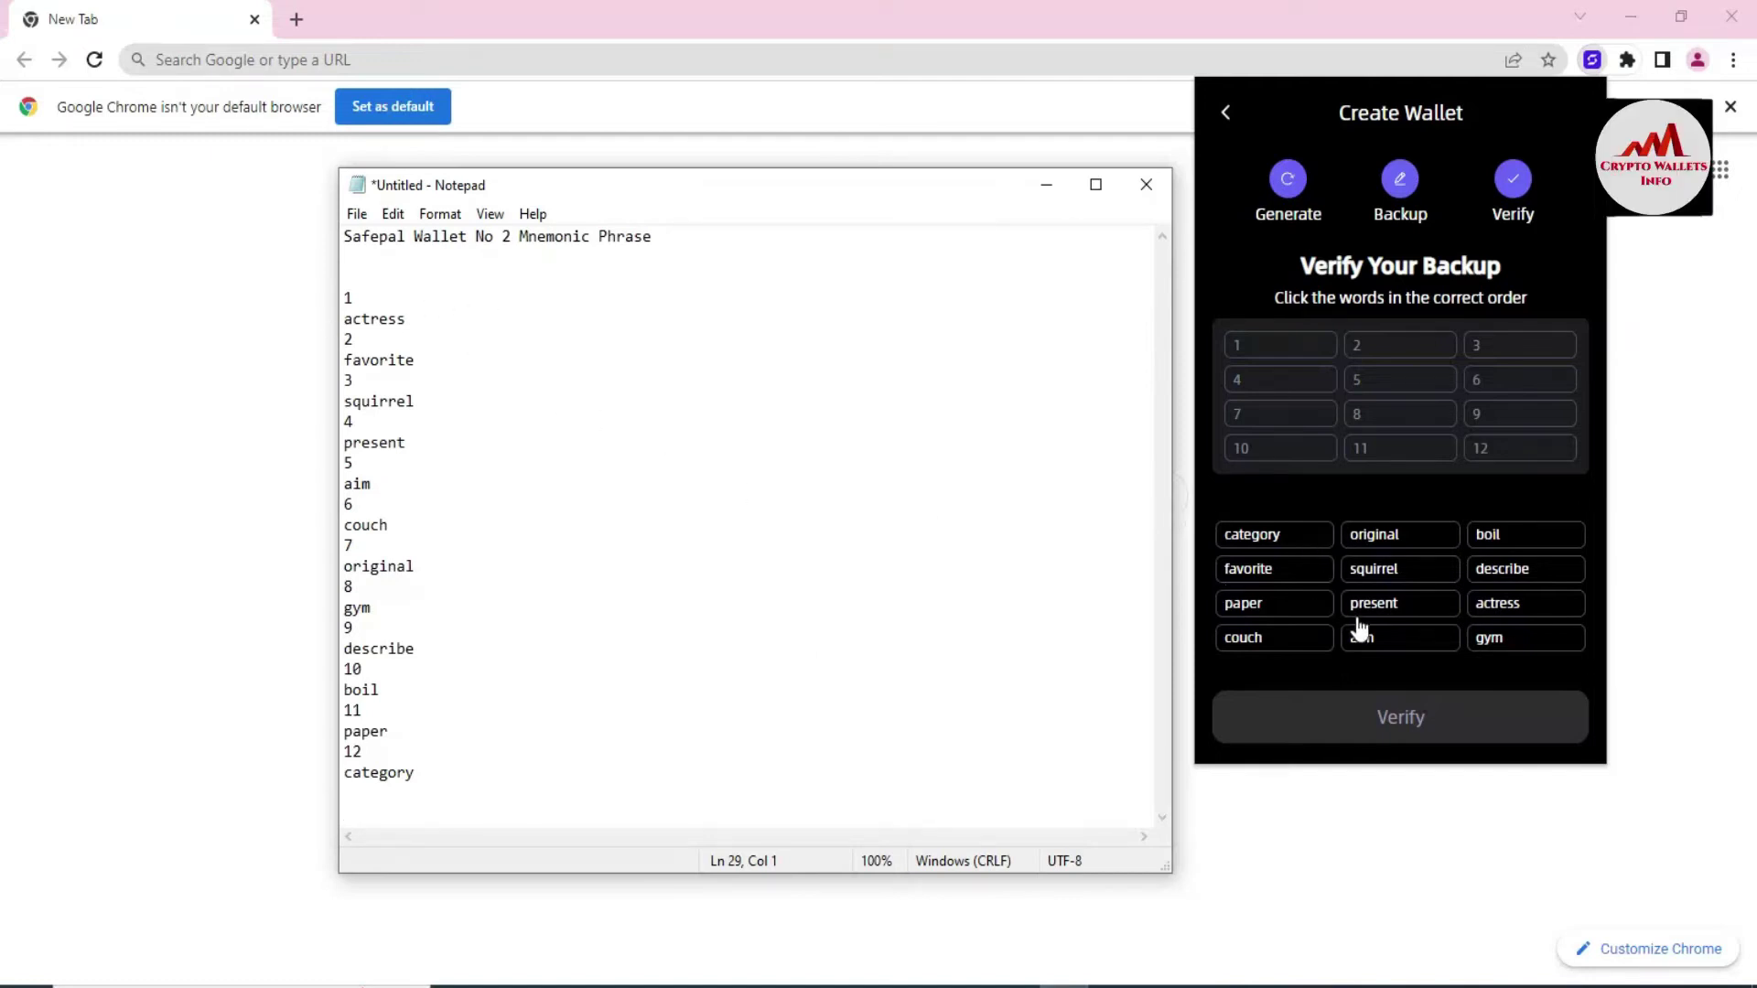
click(1523, 607)
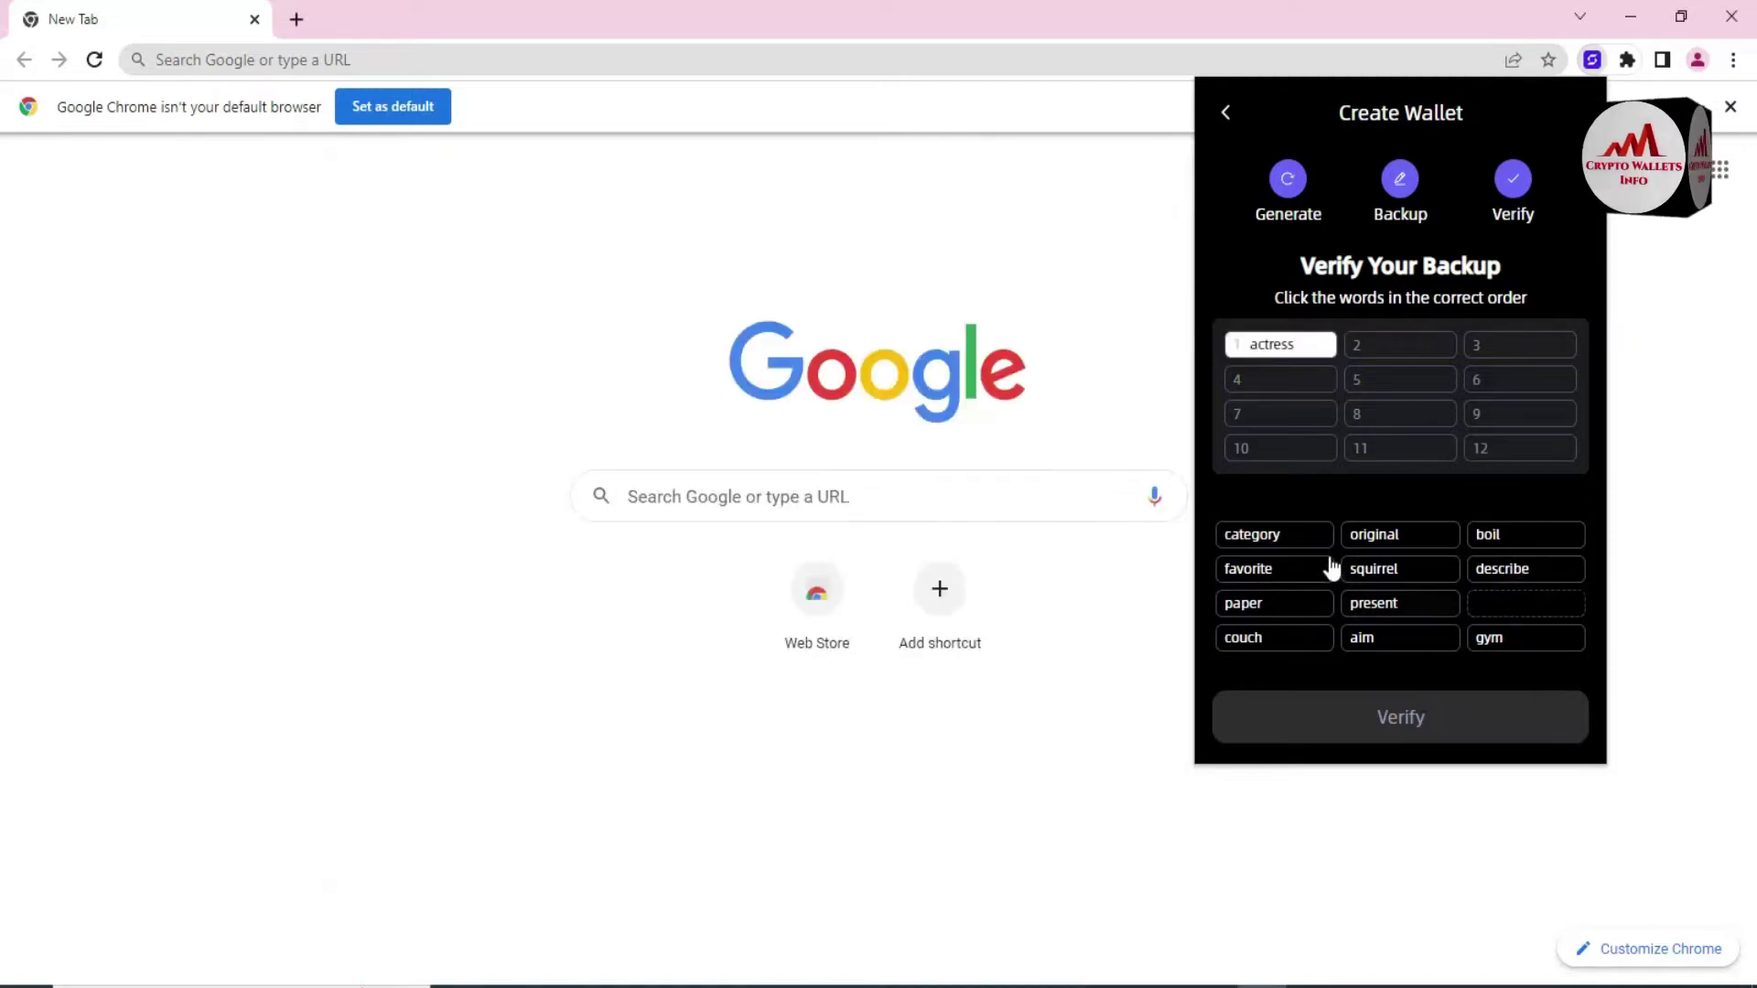
click(1277, 571)
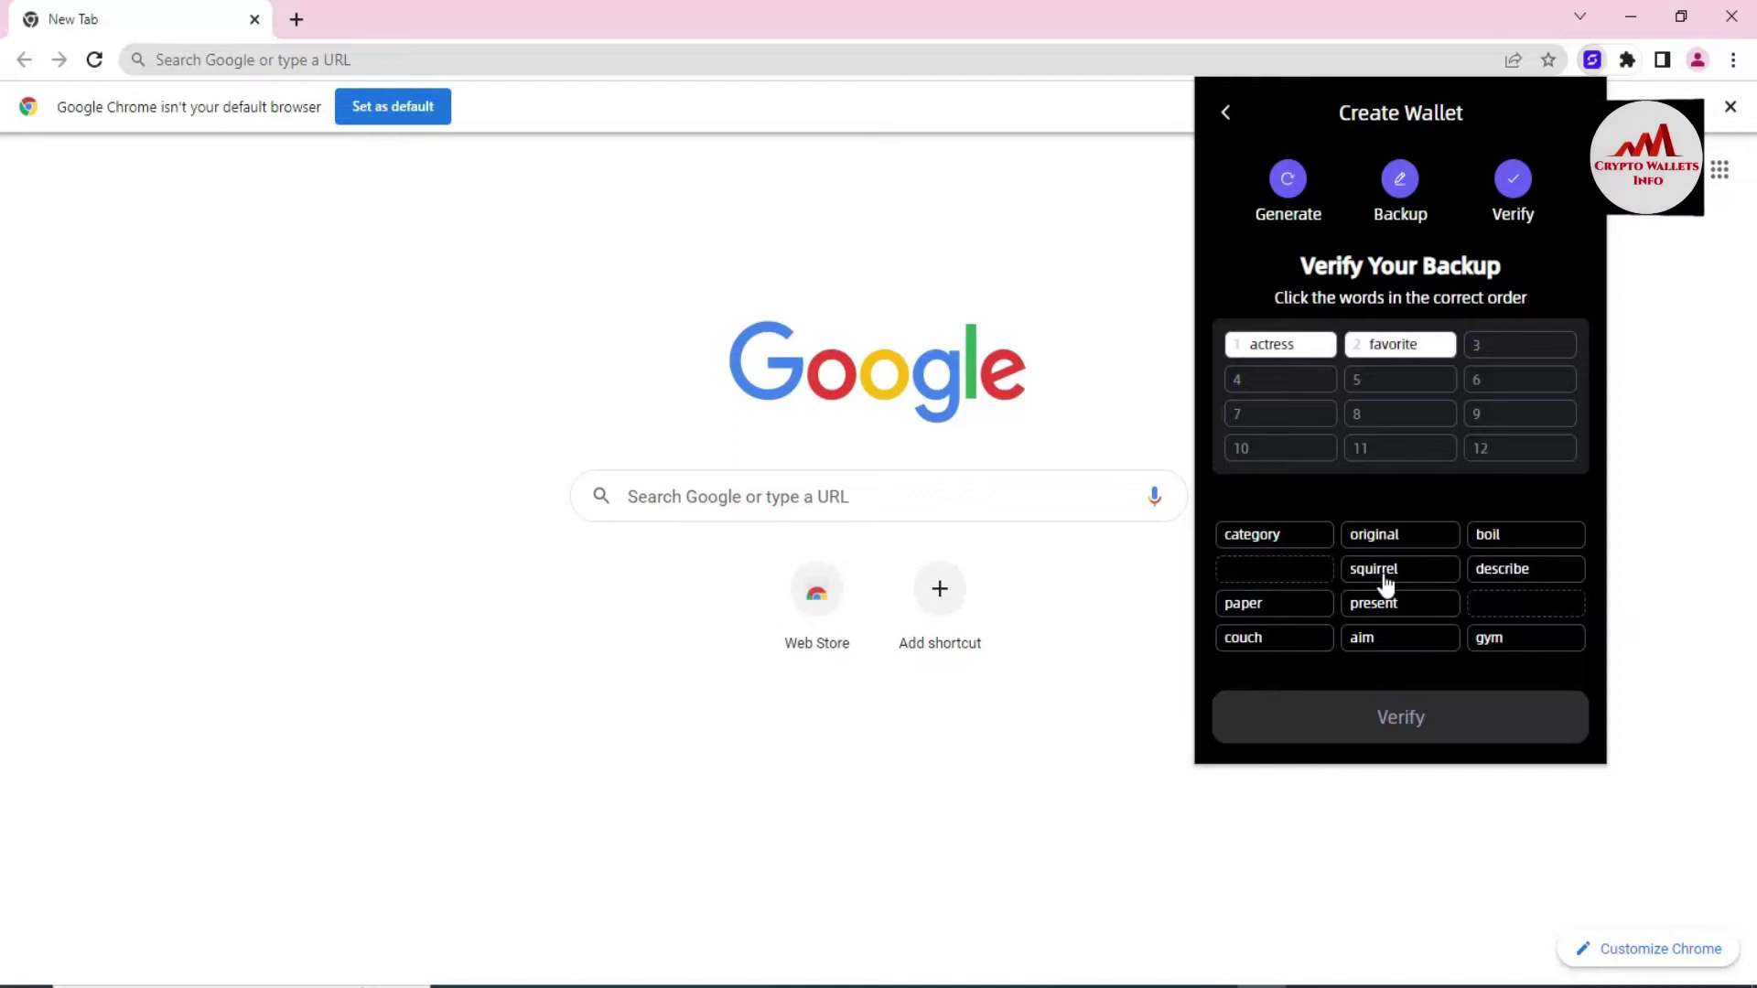
click(1407, 583)
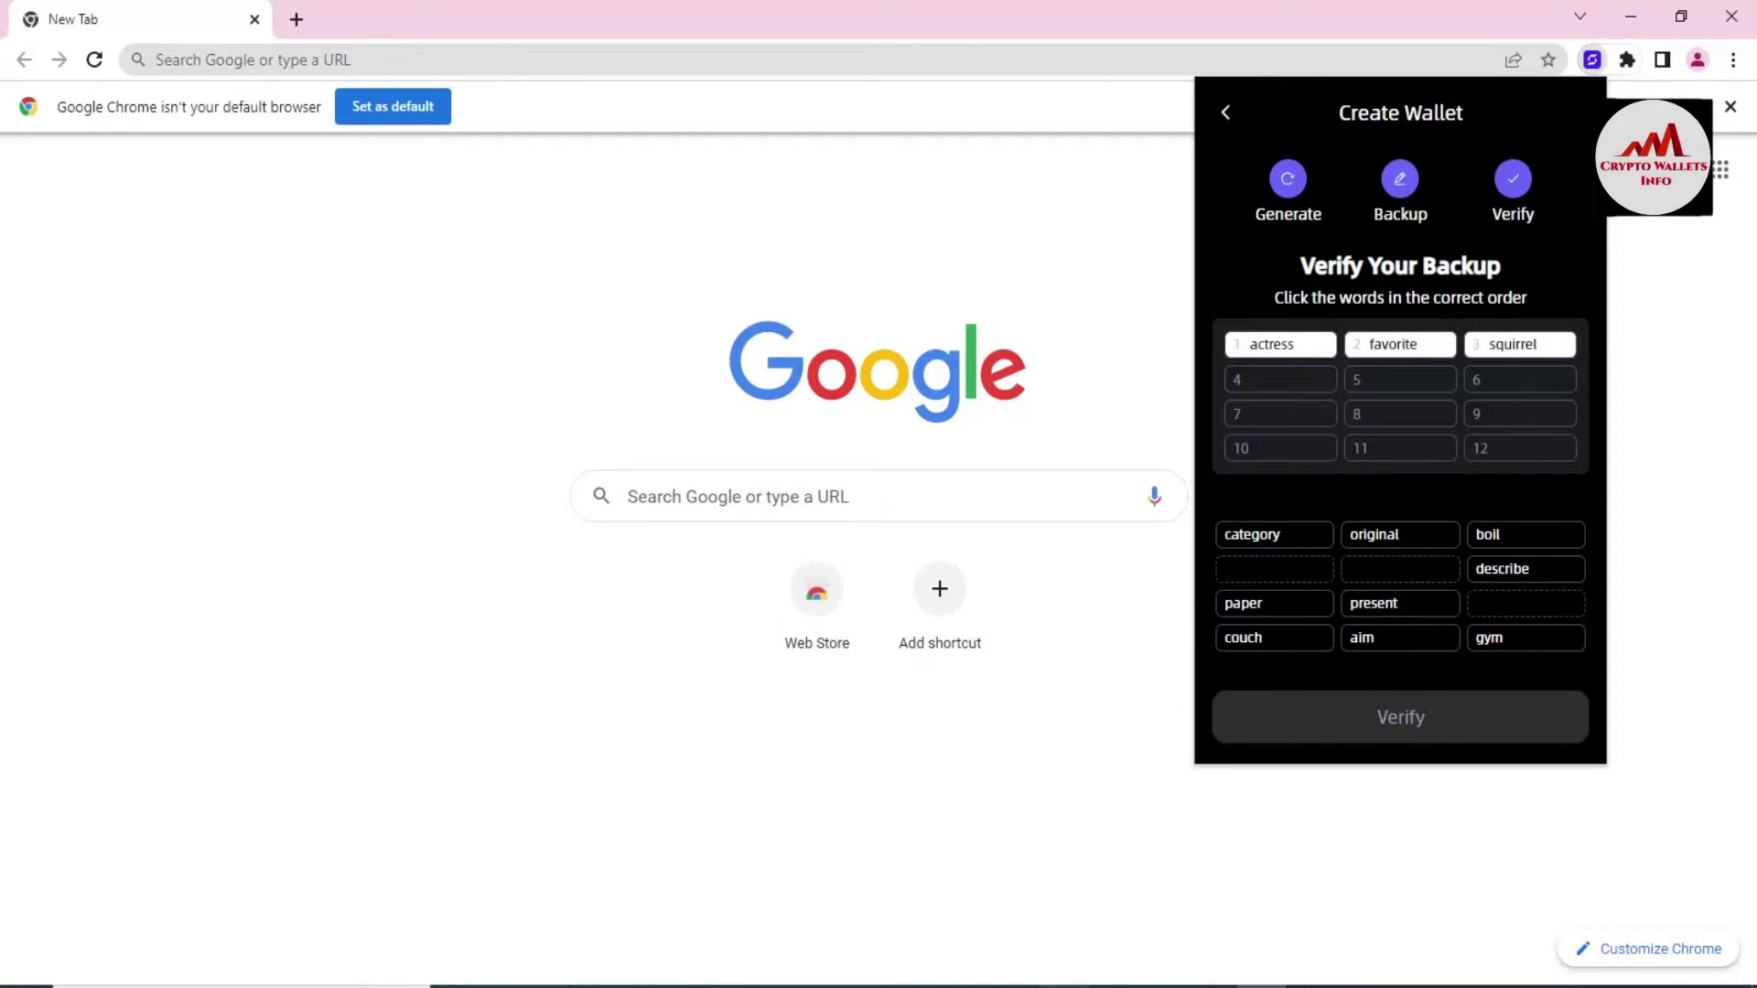
click(1064, 986)
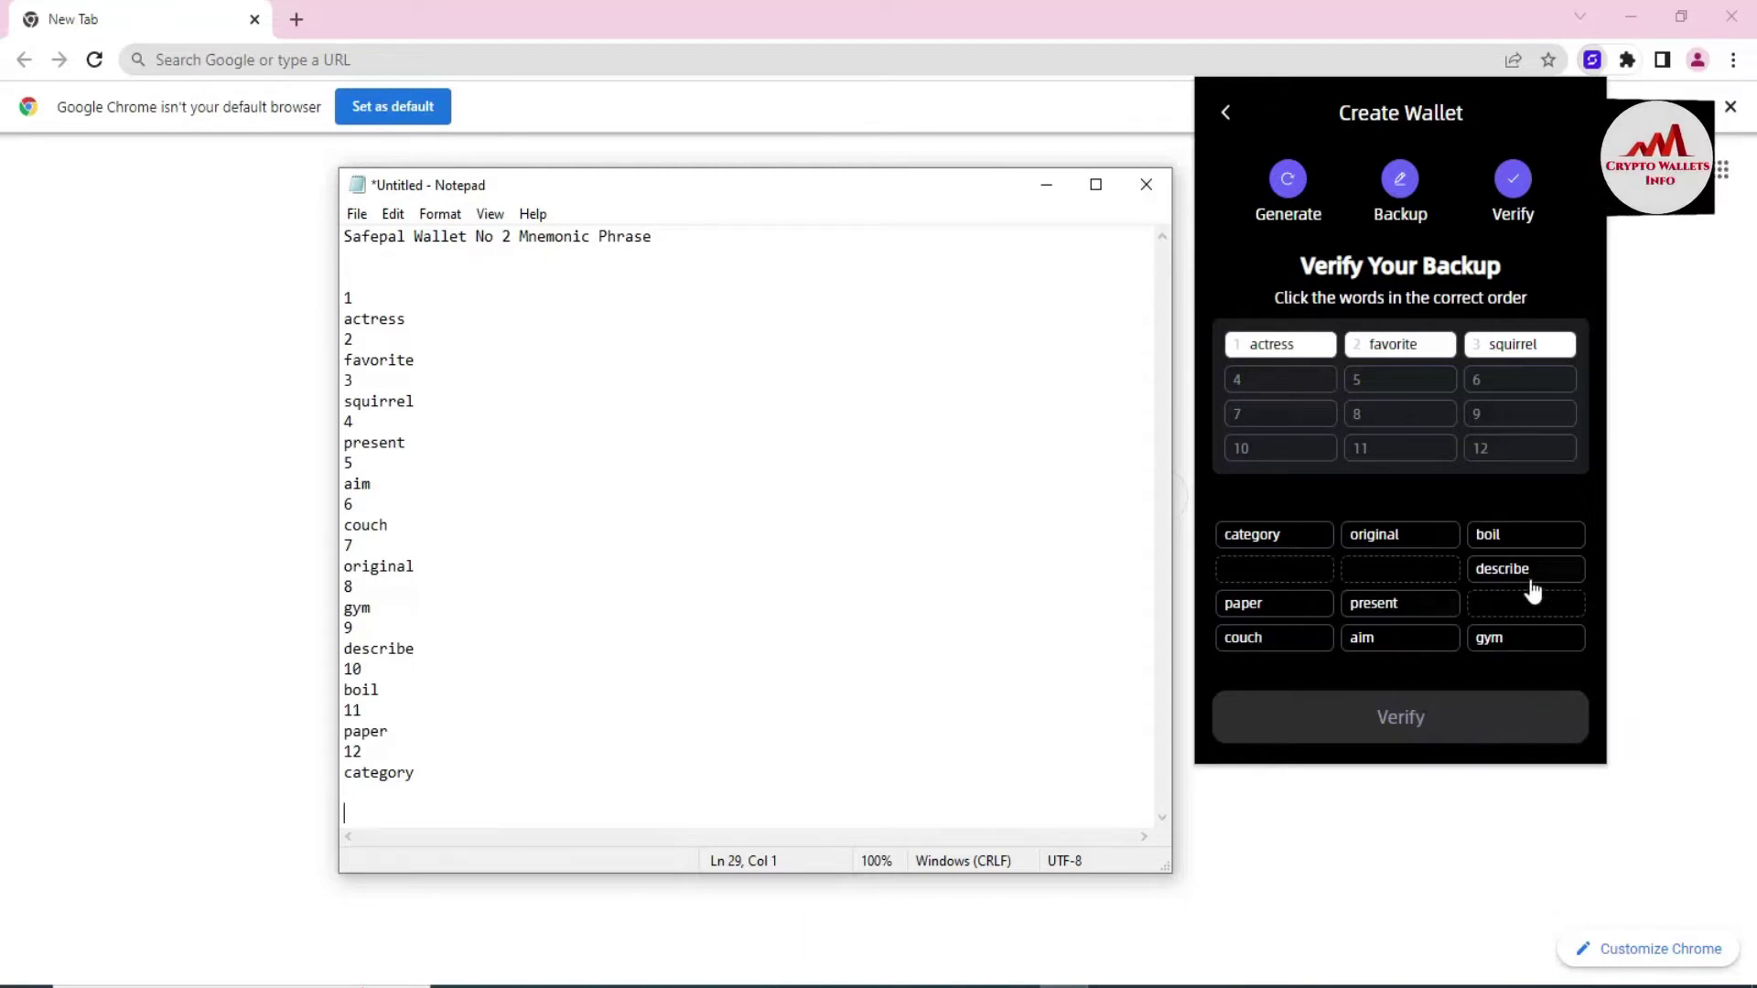
click(1397, 611)
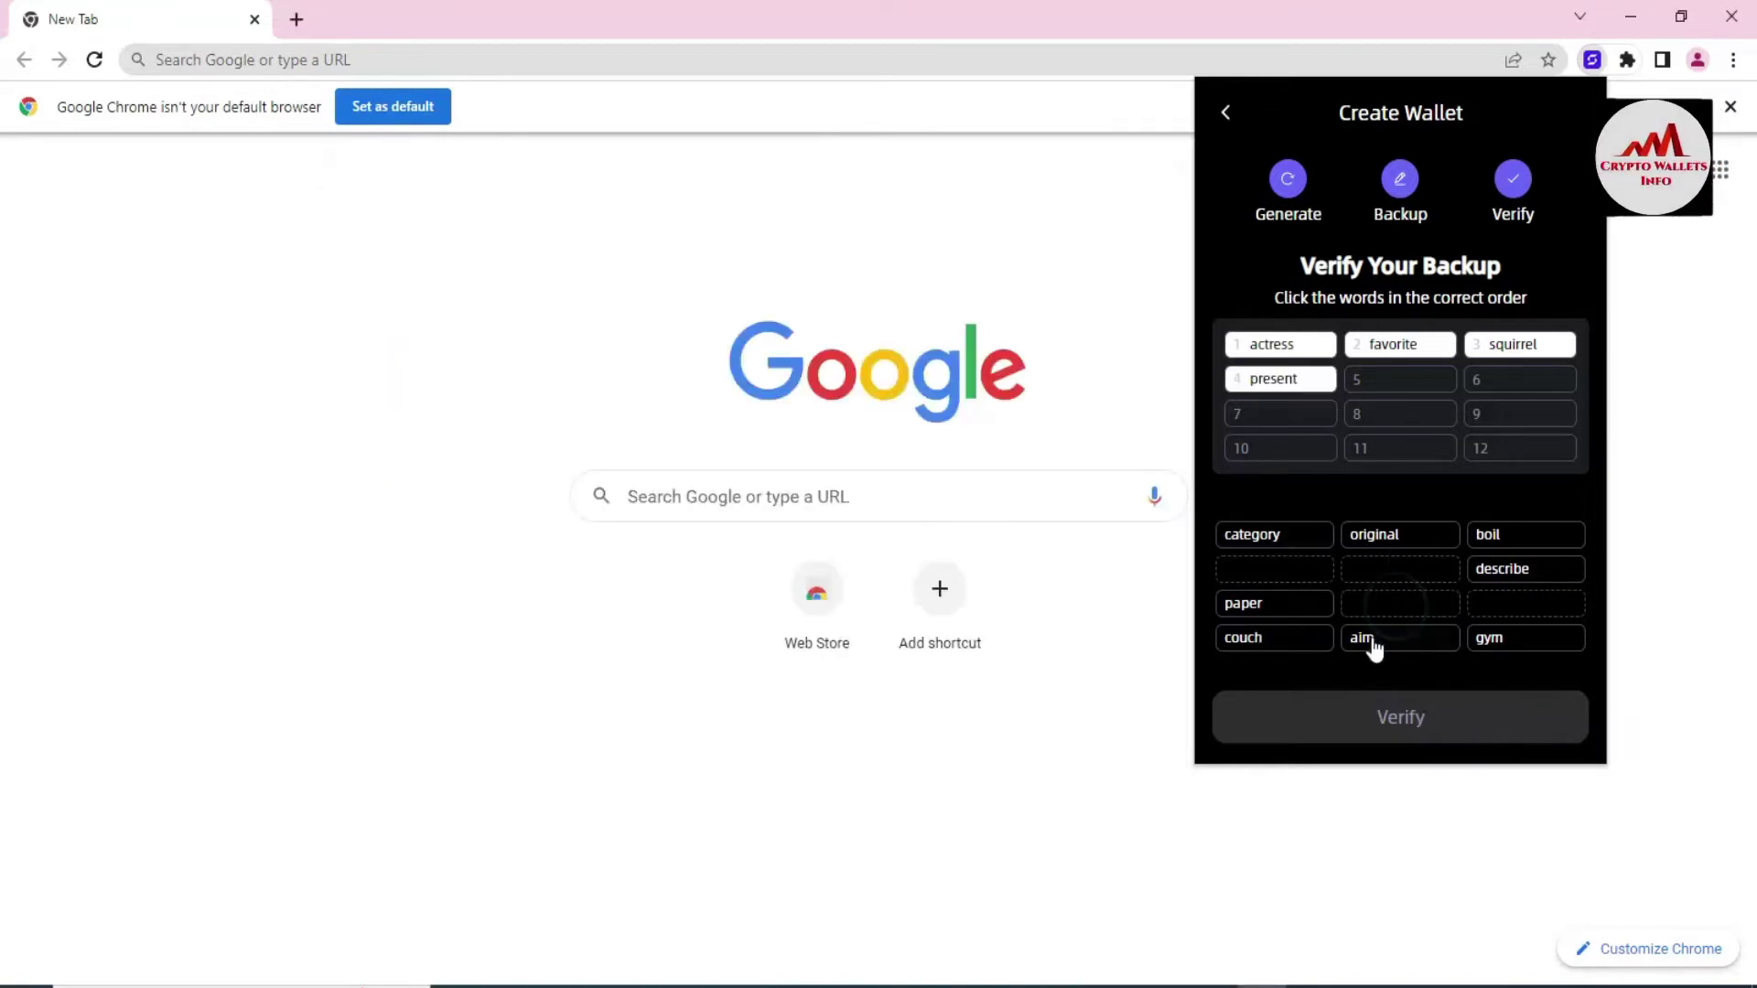
click(1373, 641)
click(1276, 641)
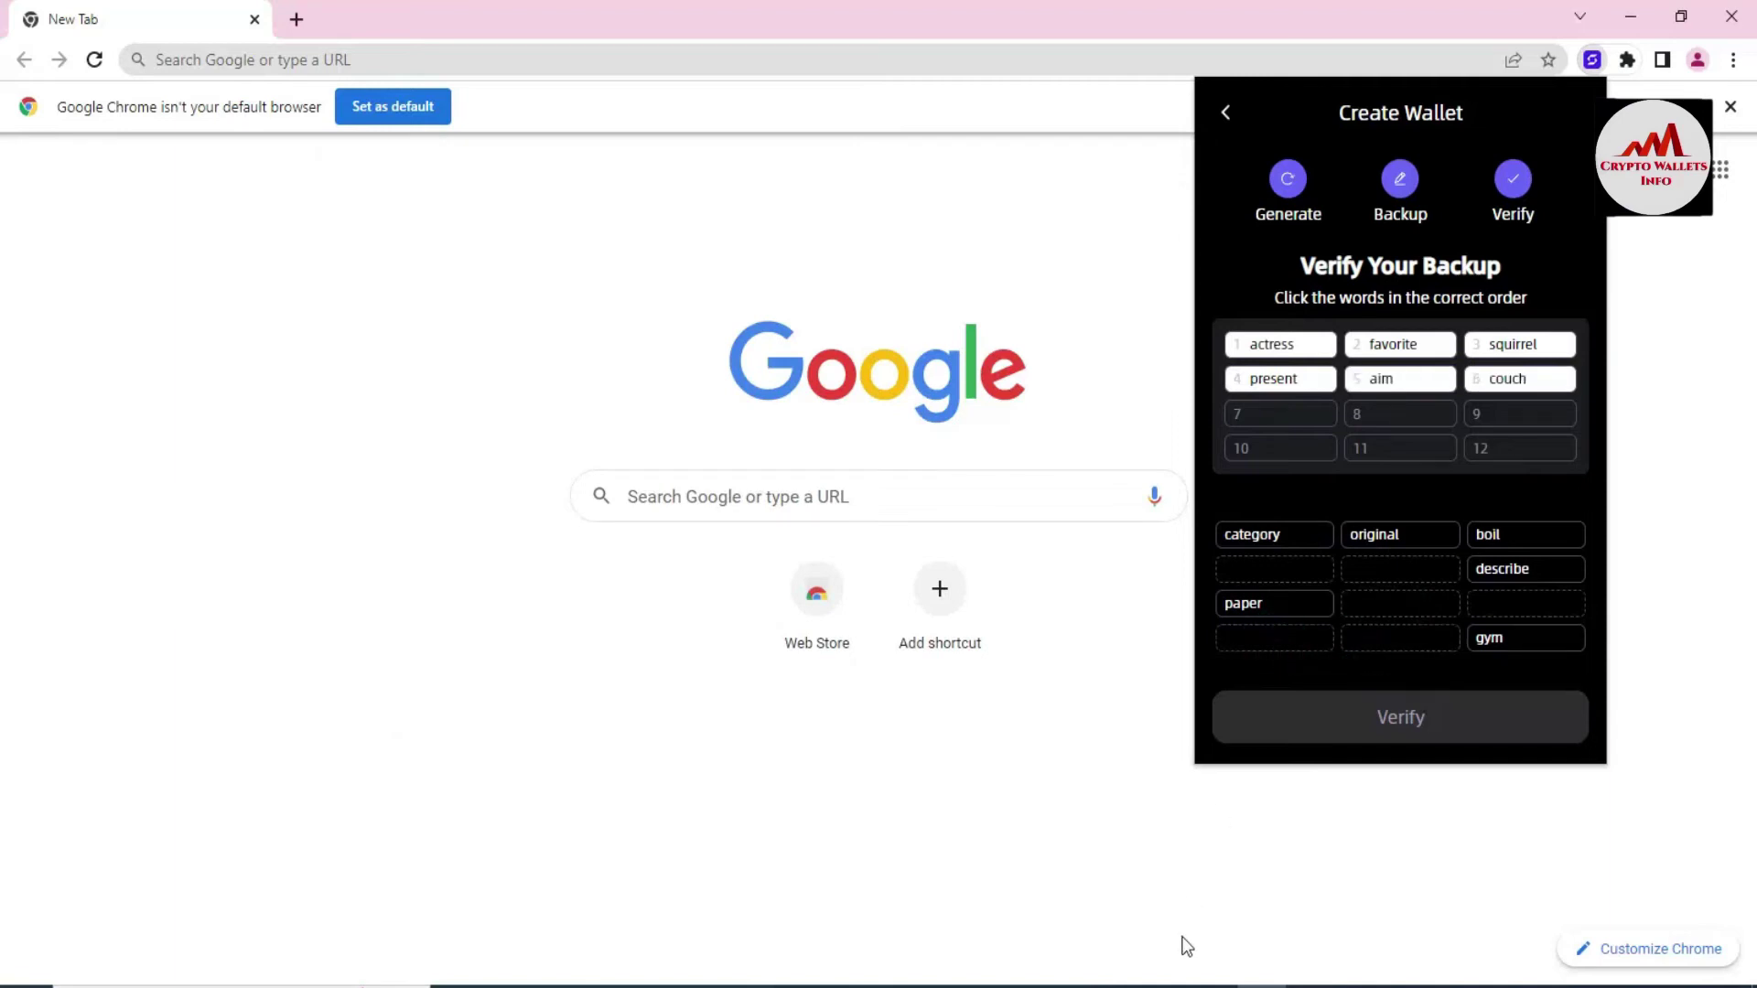
- Place phrase words seven through twelve in order and submit them for verification
key(alt+Tab)
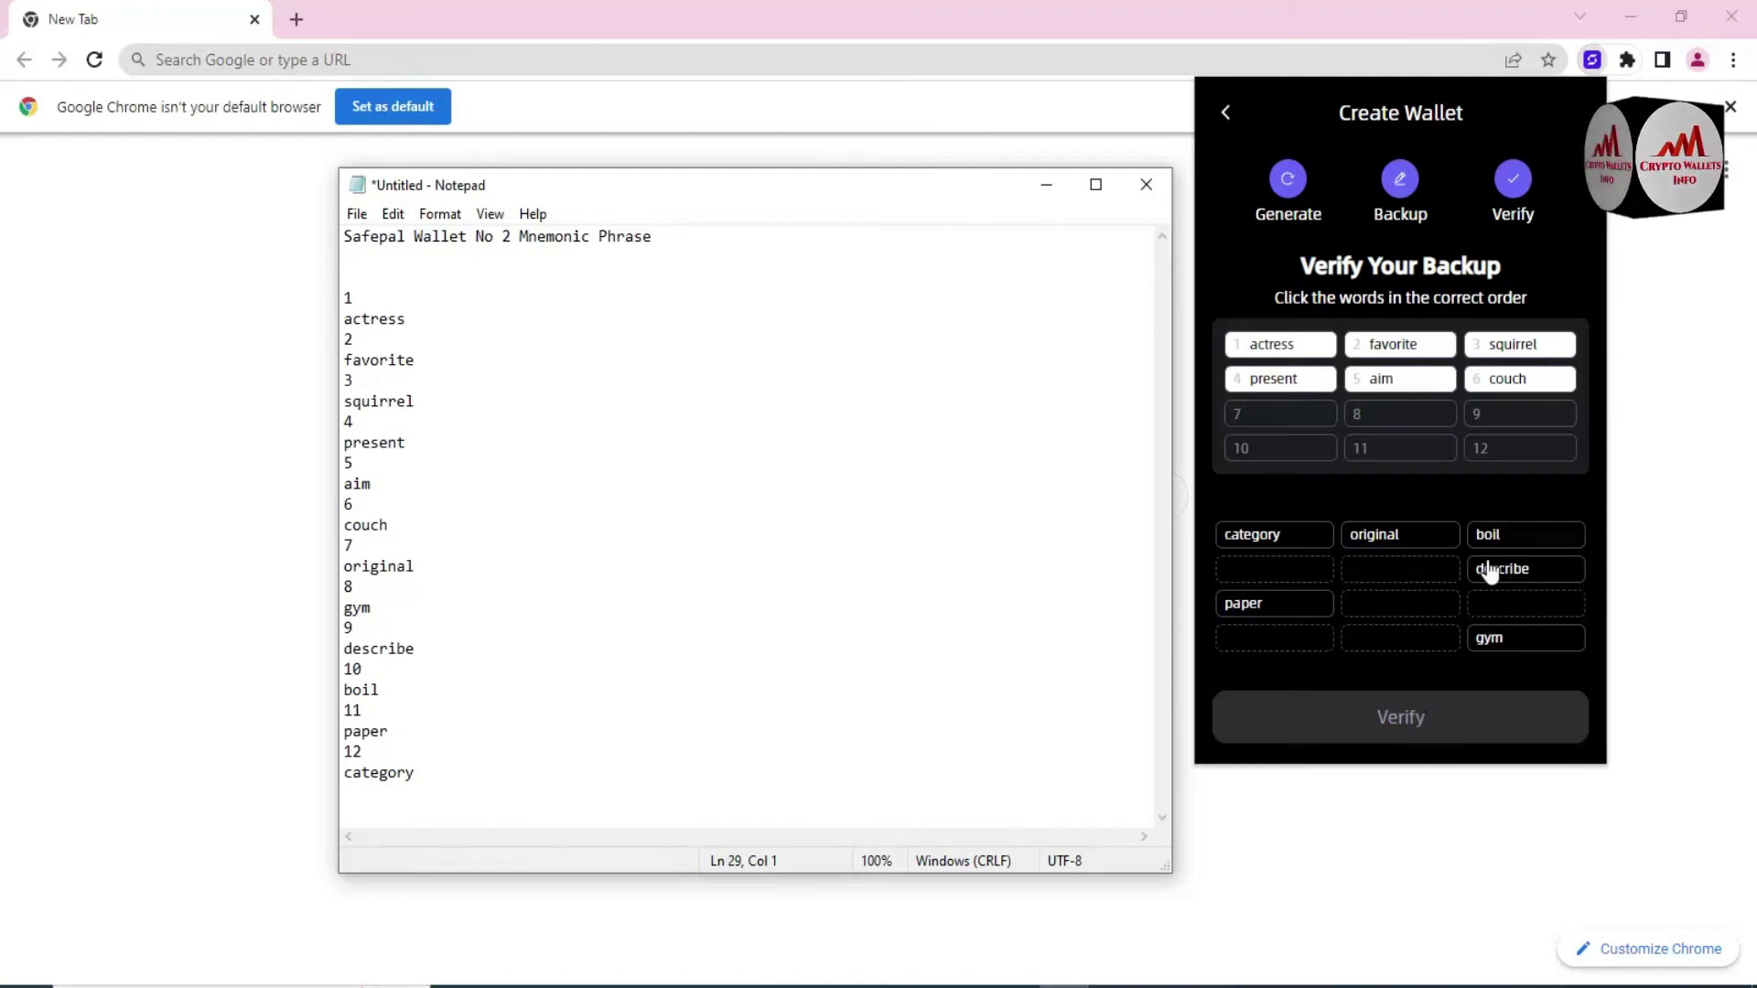
click(1397, 540)
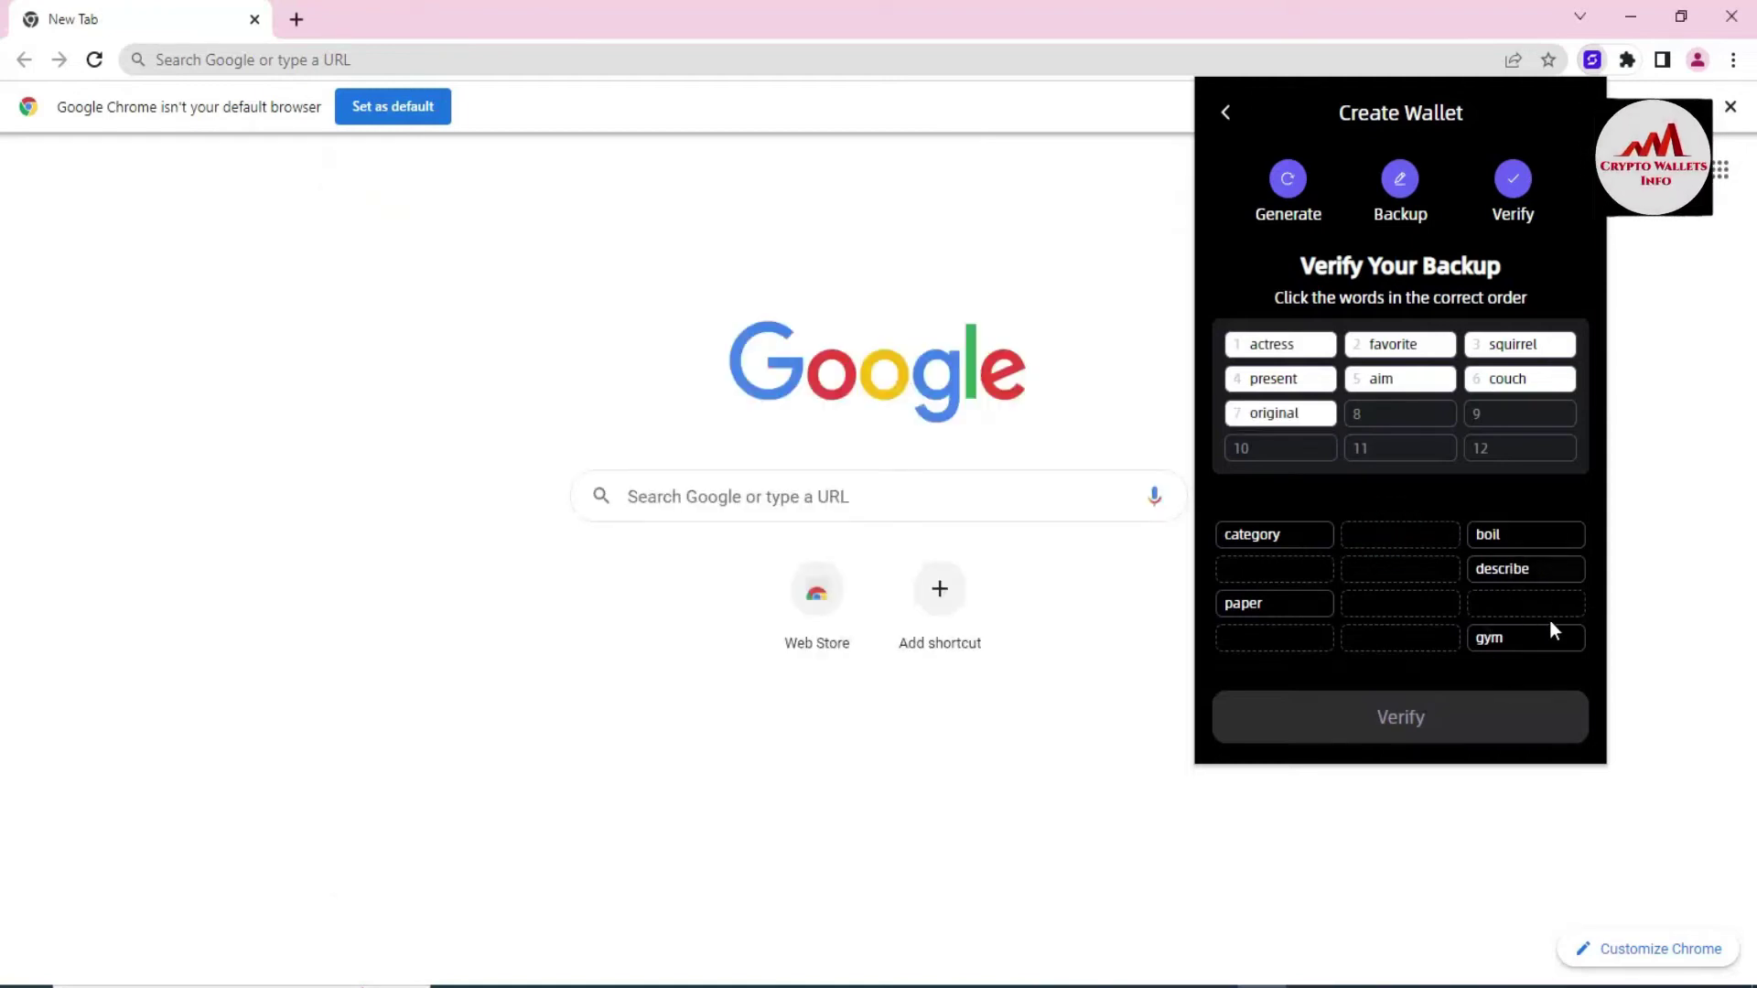
click(1513, 640)
click(1511, 569)
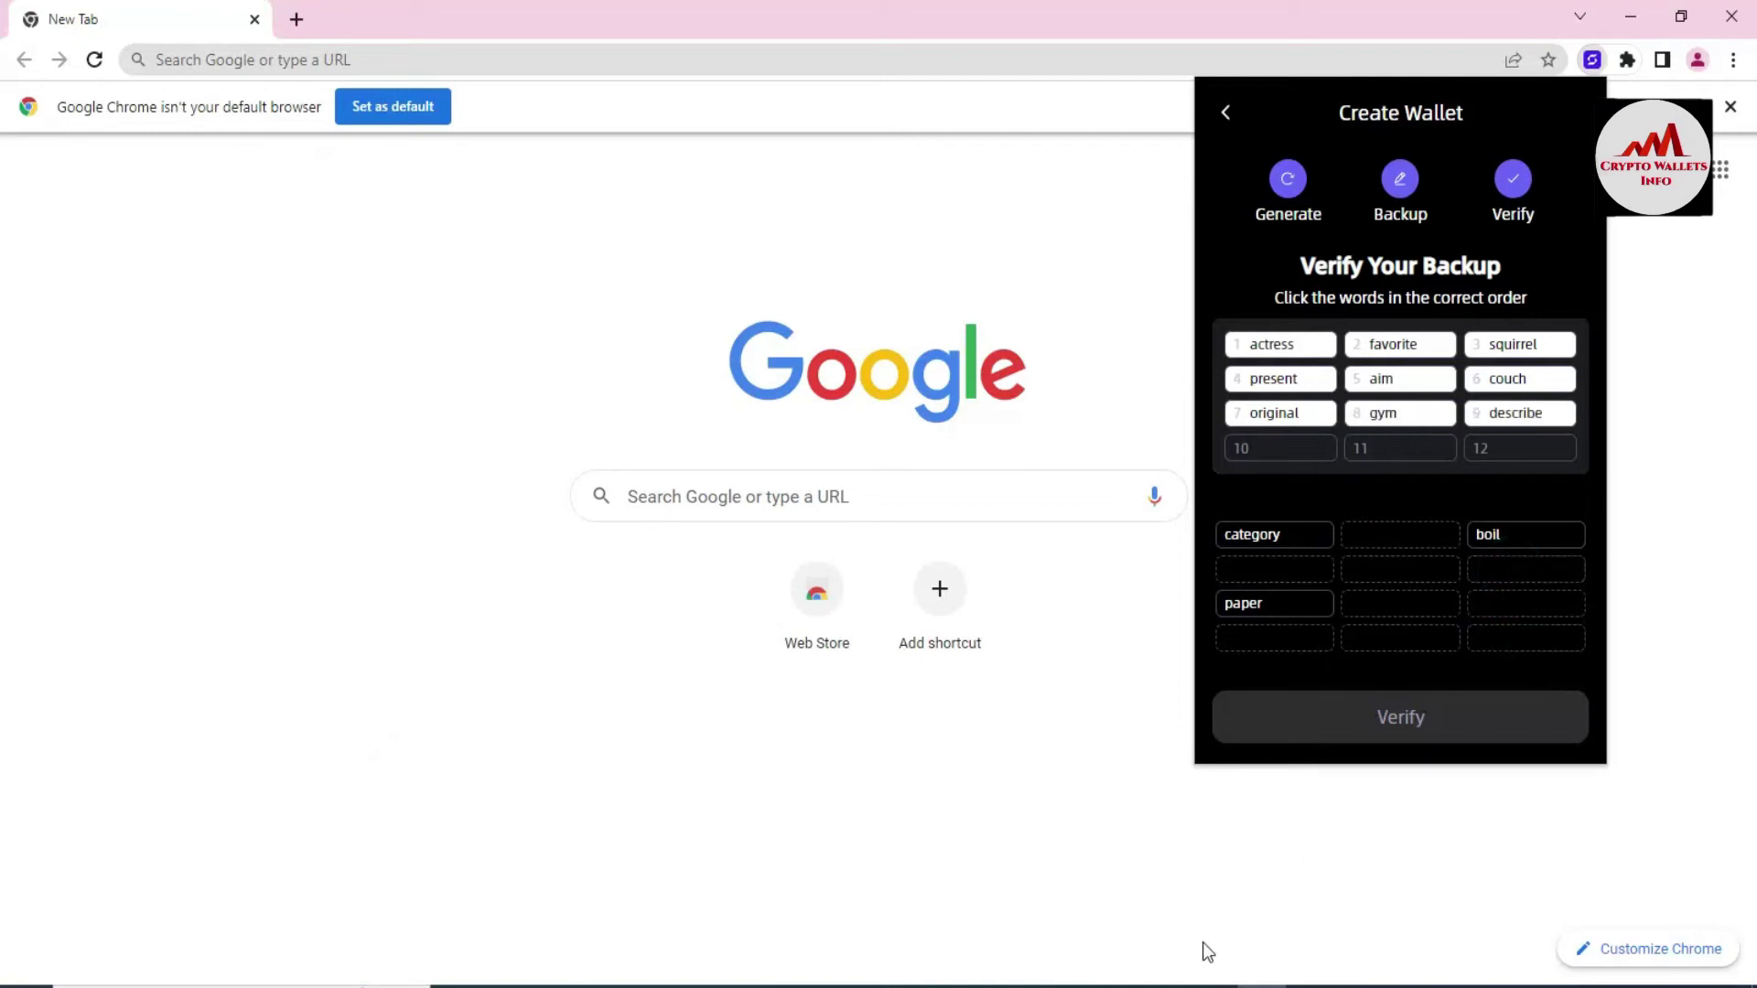
key(alt+Tab)
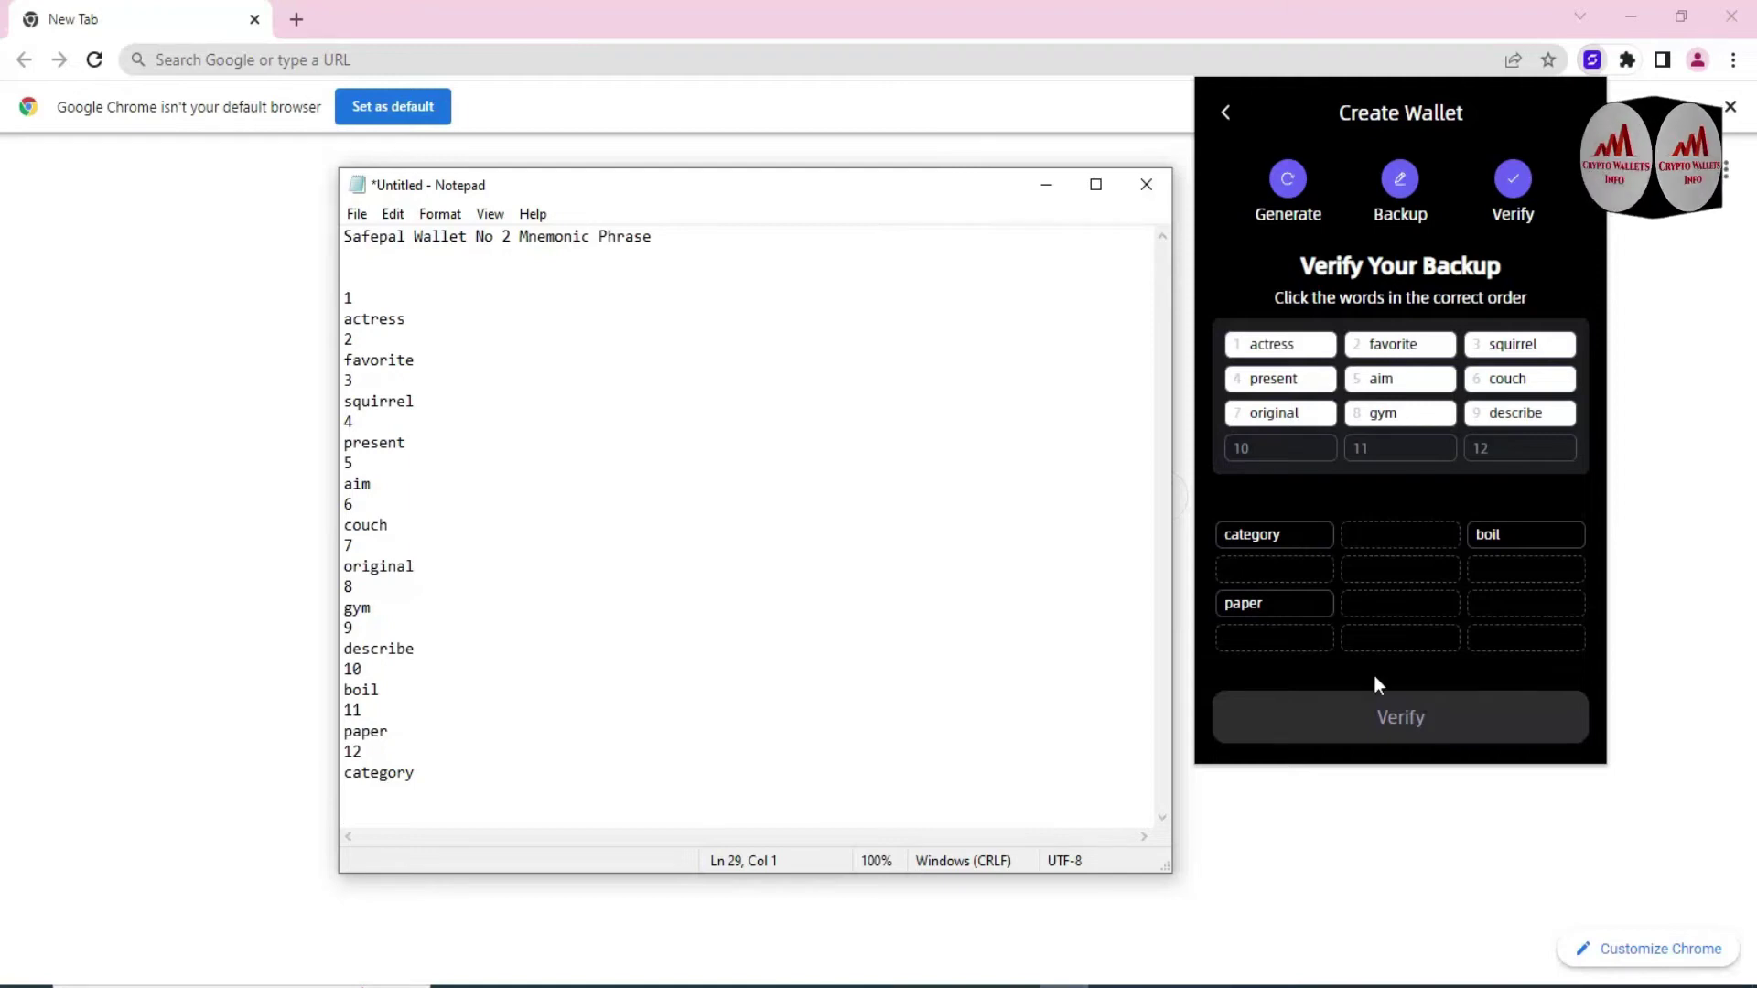
click(1525, 535)
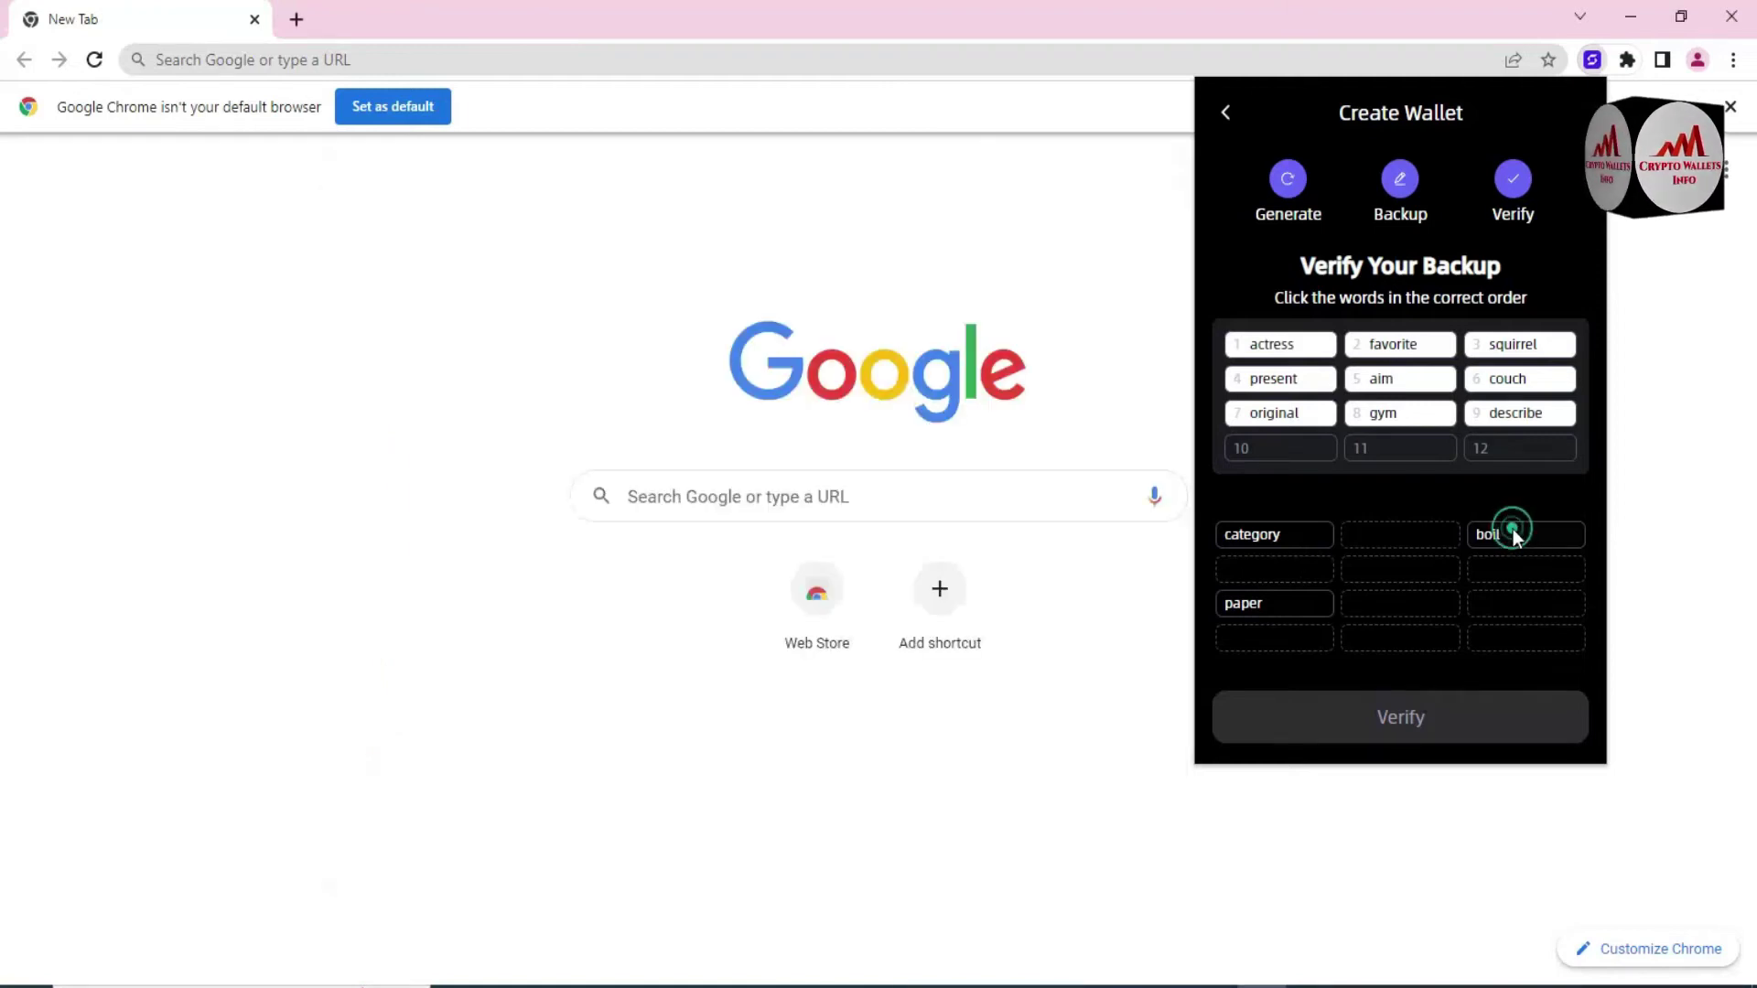
click(1284, 606)
click(1266, 534)
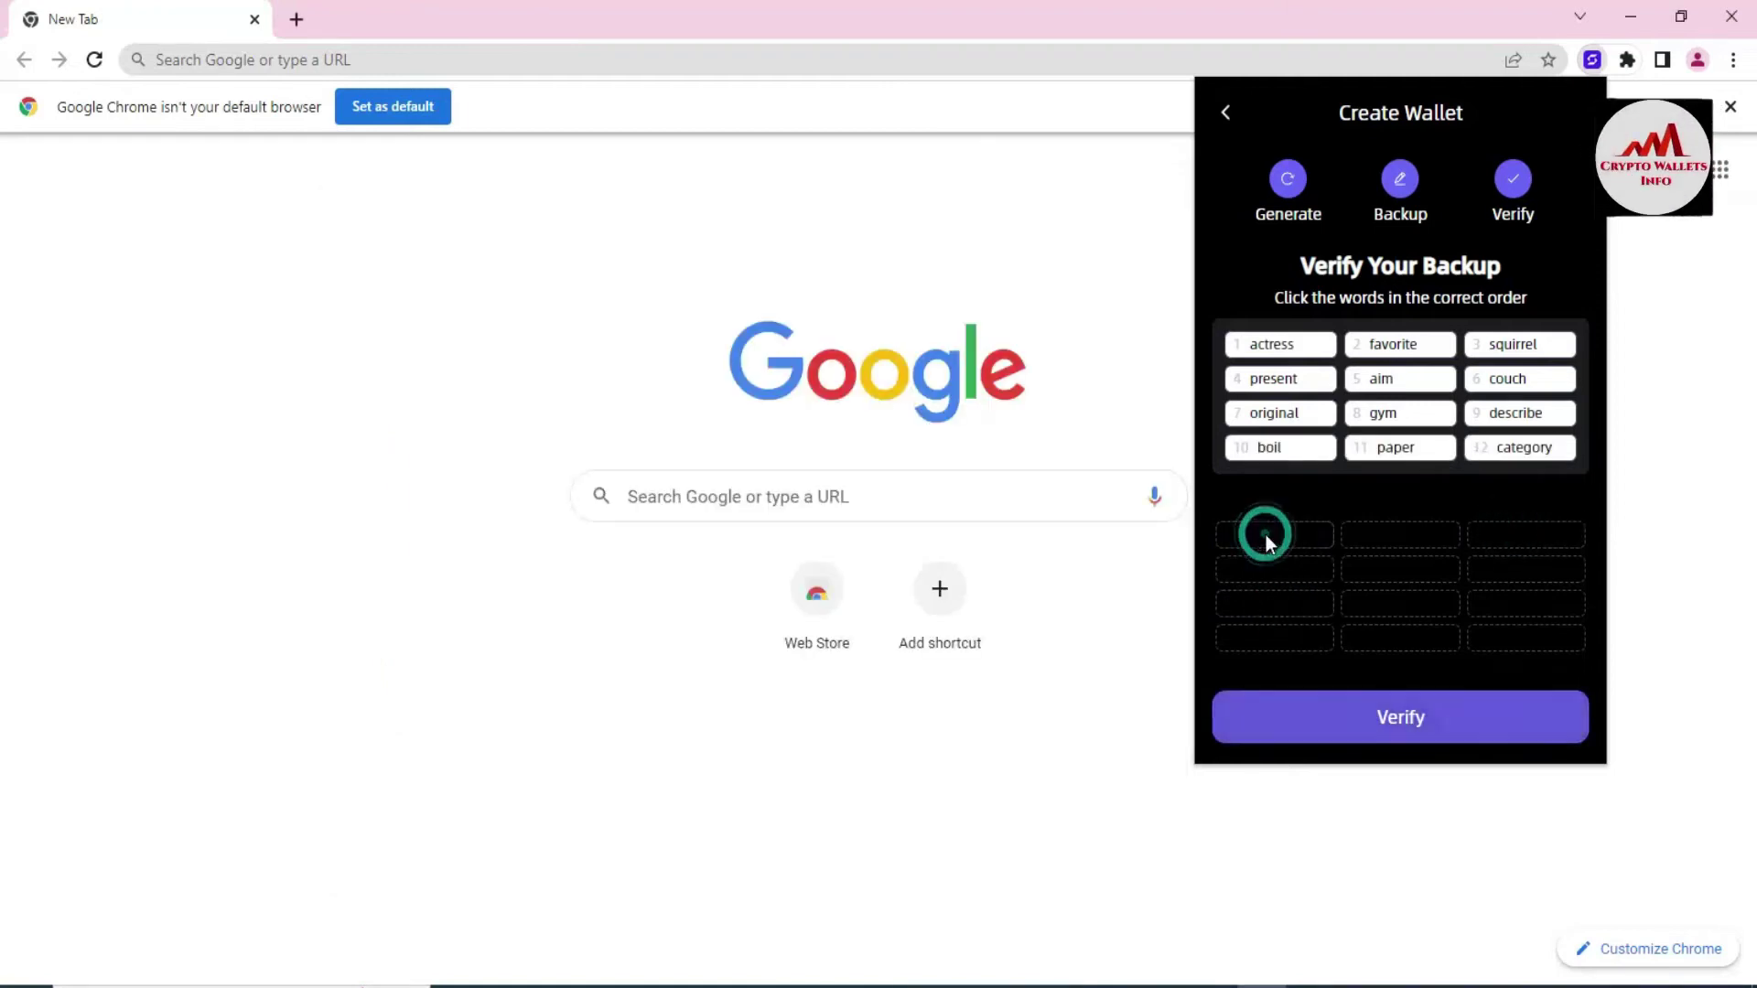
click(1395, 719)
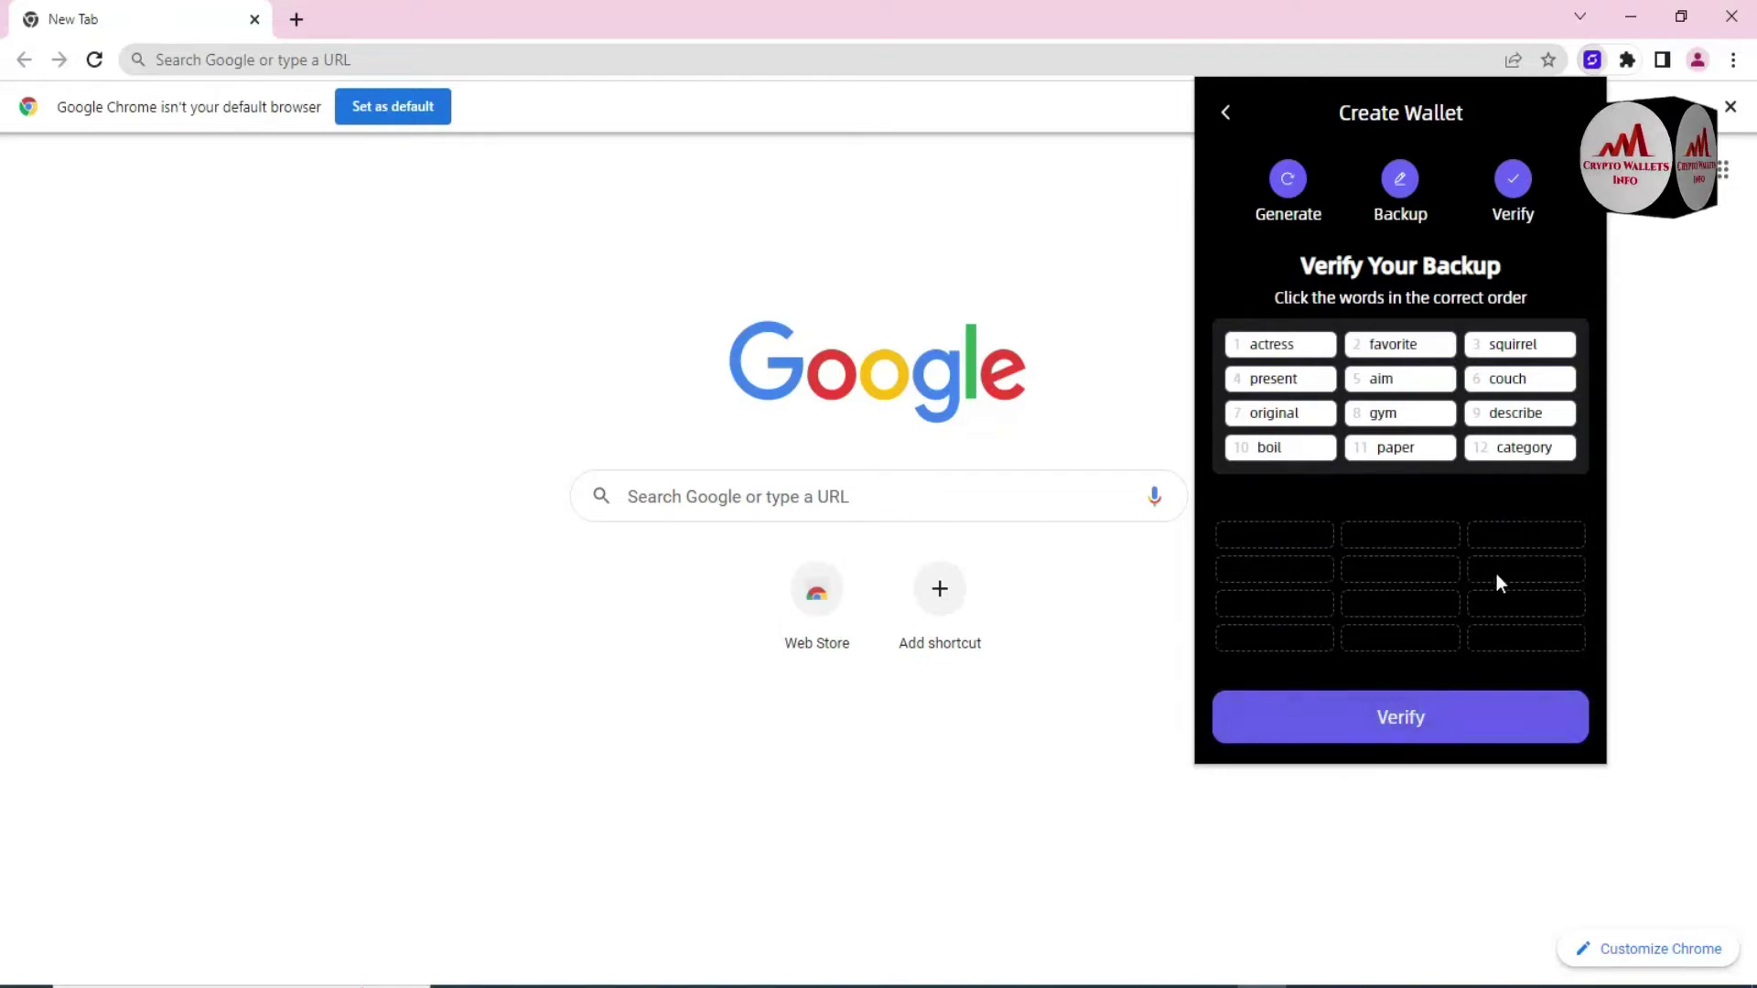
click(1412, 718)
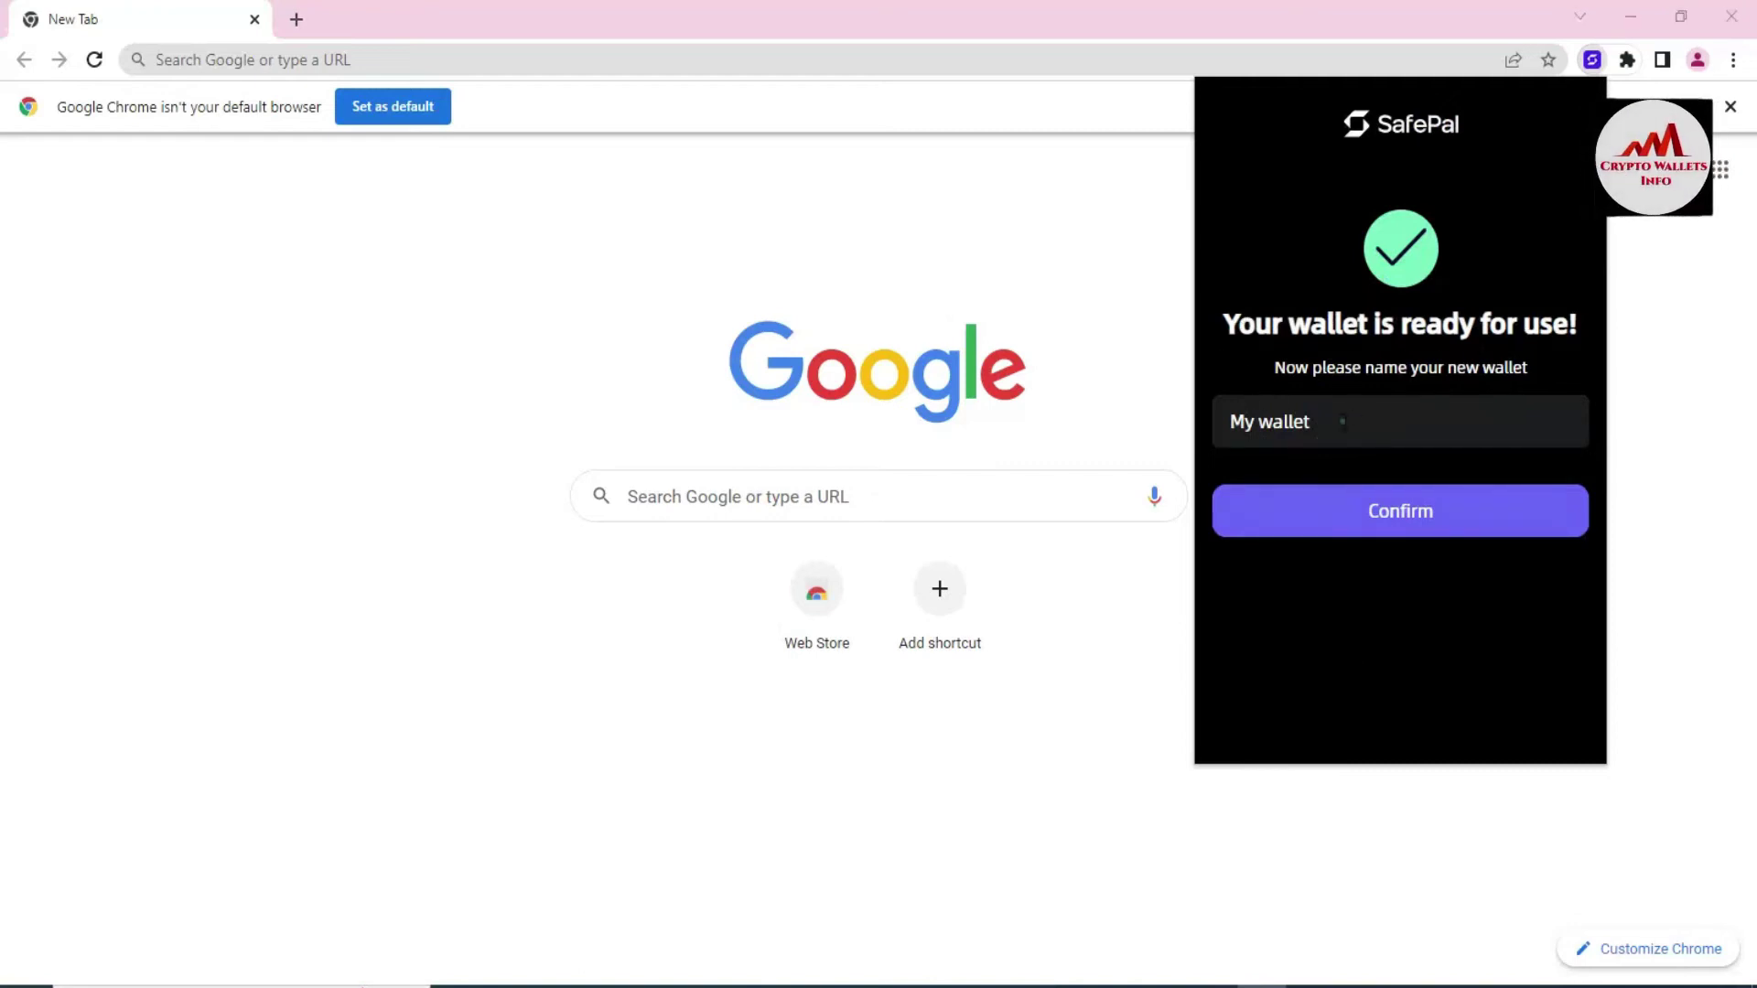
- Name the new wallet 'My wallet no 2' and open the My Wallets list
click(1343, 421)
text(no 2)
click(1453, 513)
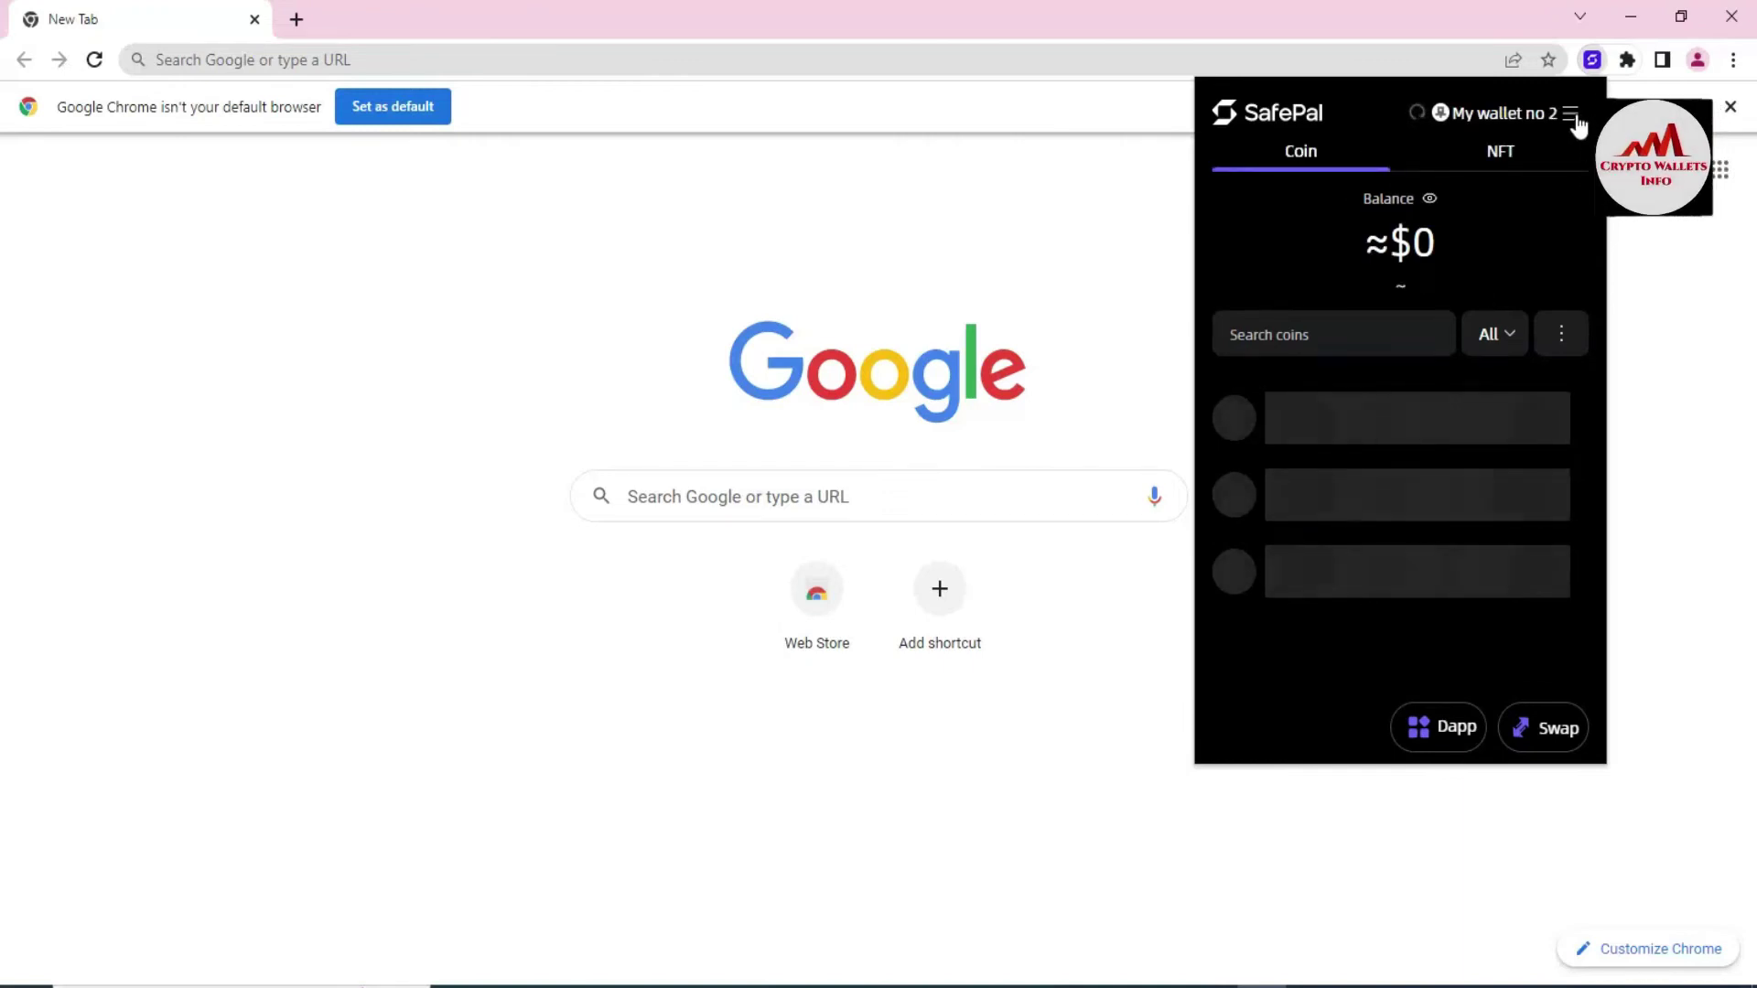
click(1574, 114)
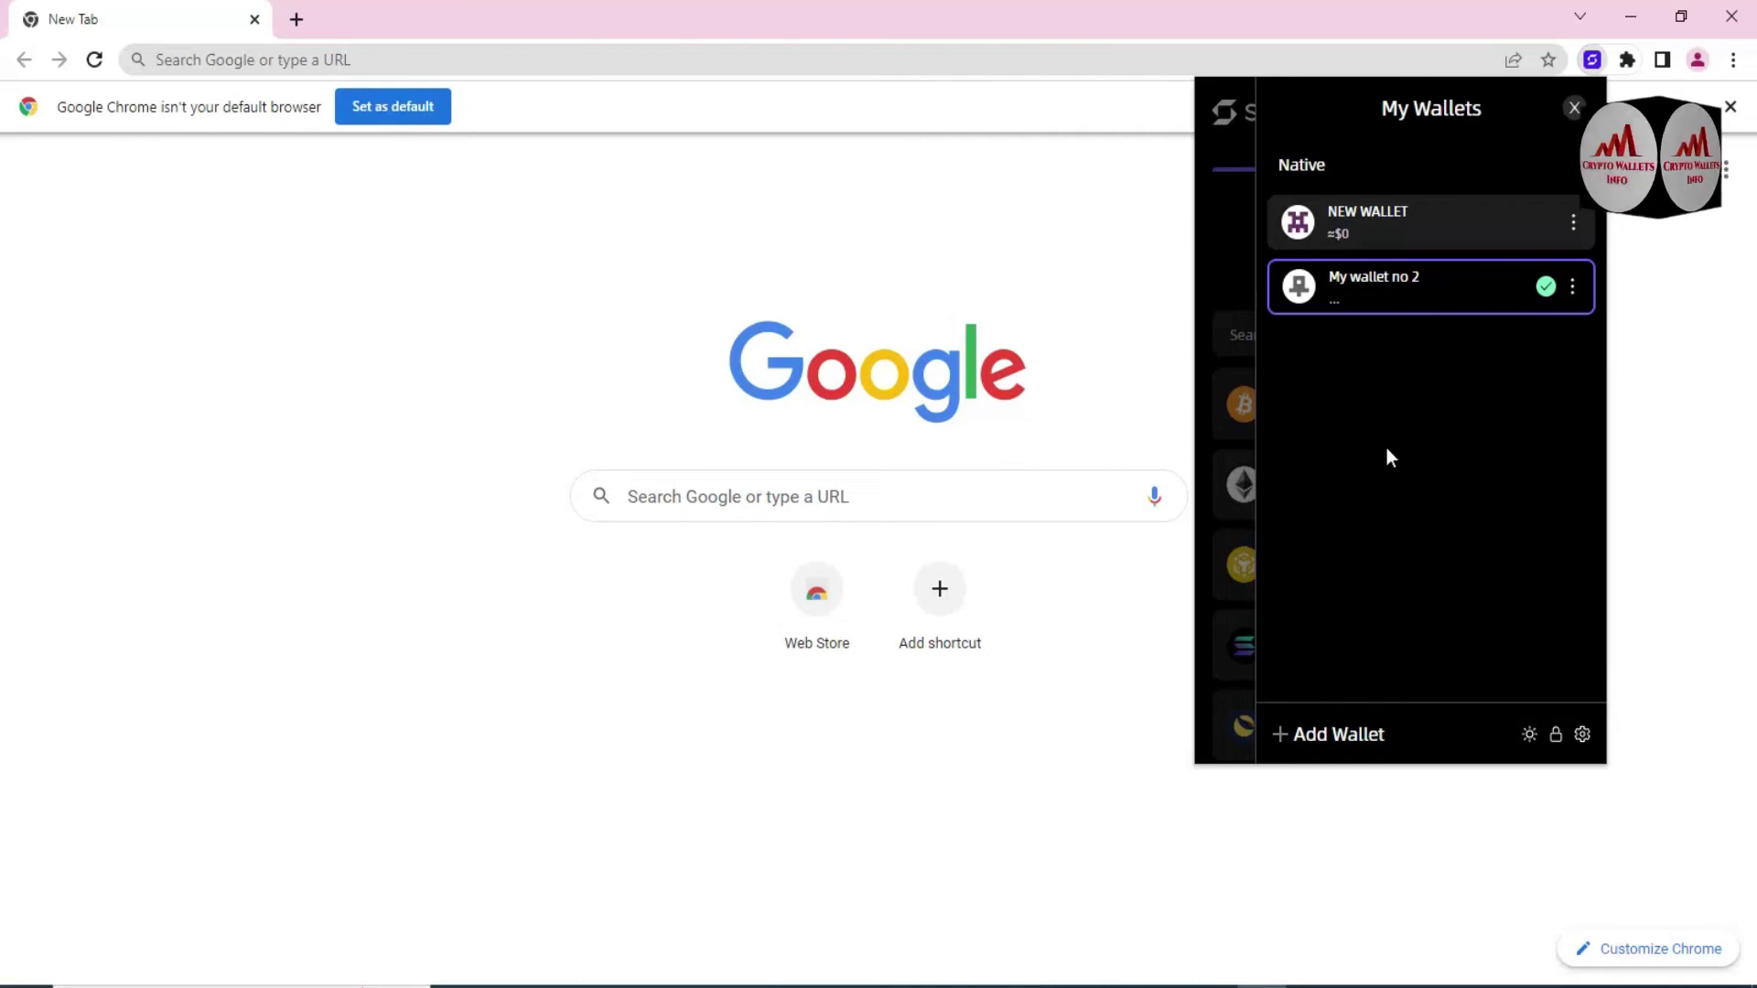
- Choose Add Wallet, then Create Wallet, to start a brand-new wallet
click(1331, 721)
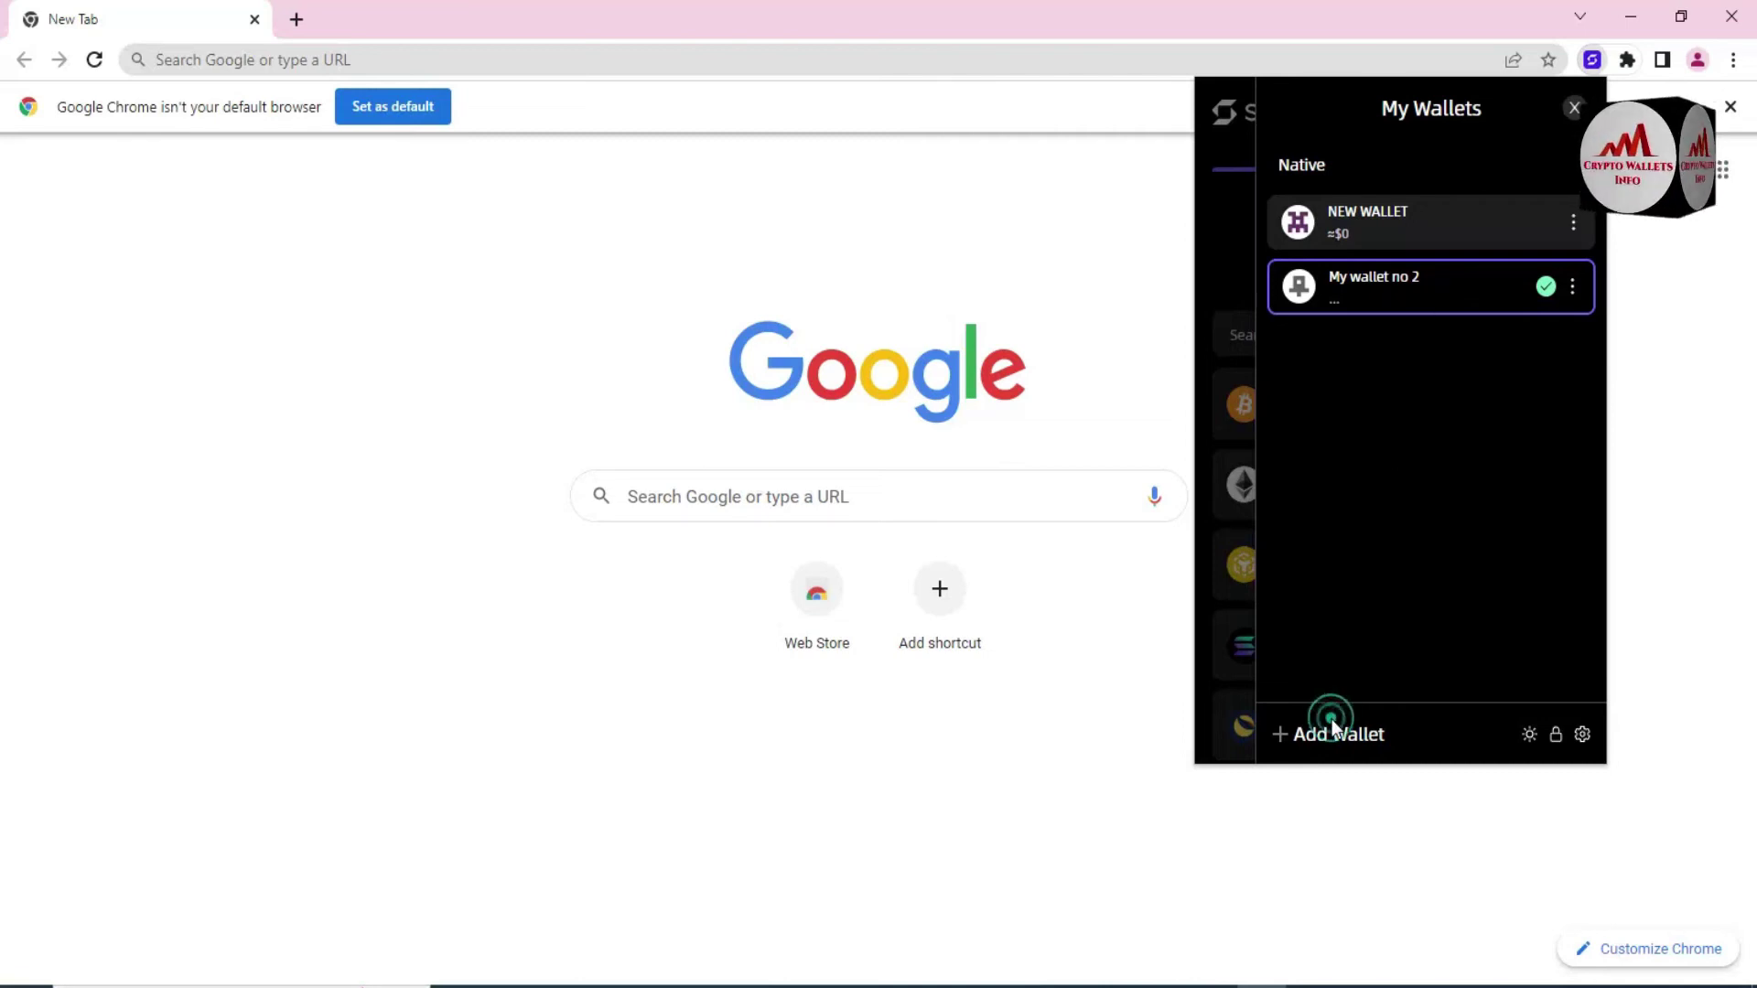
click(1318, 658)
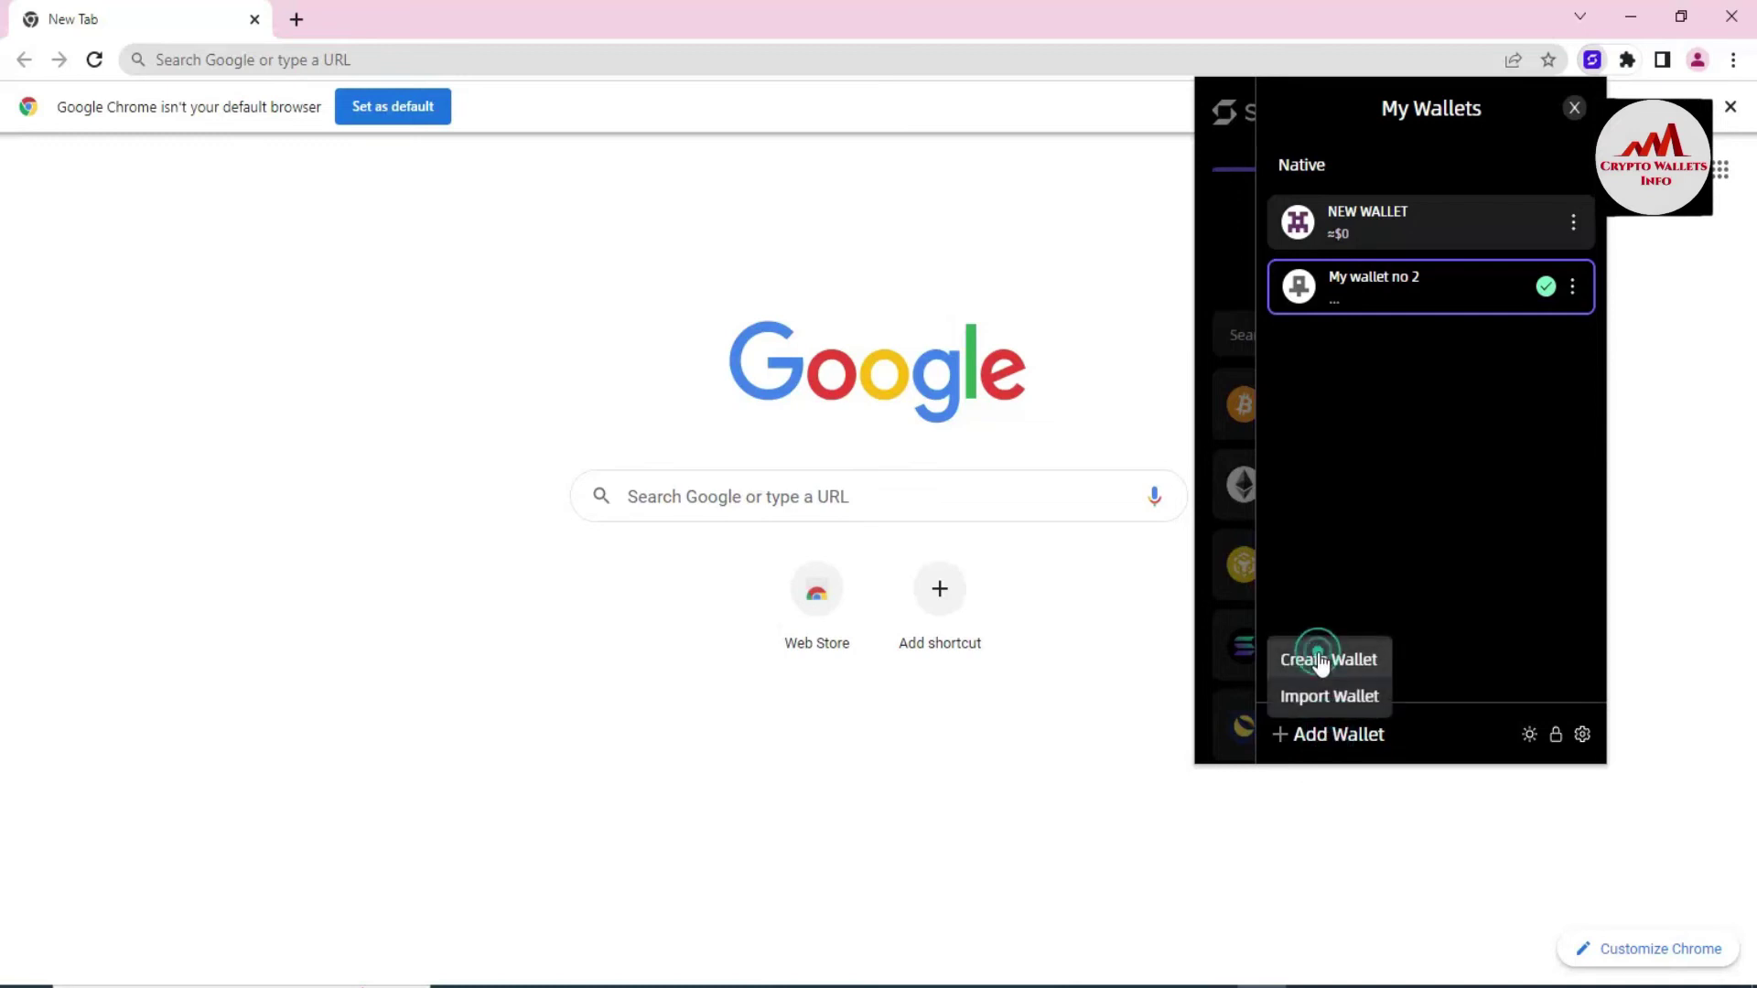
- Generate the third wallet's 12-word phrase and paste it in Notepad under 'Safe pal Wallet No 3'
click(1381, 659)
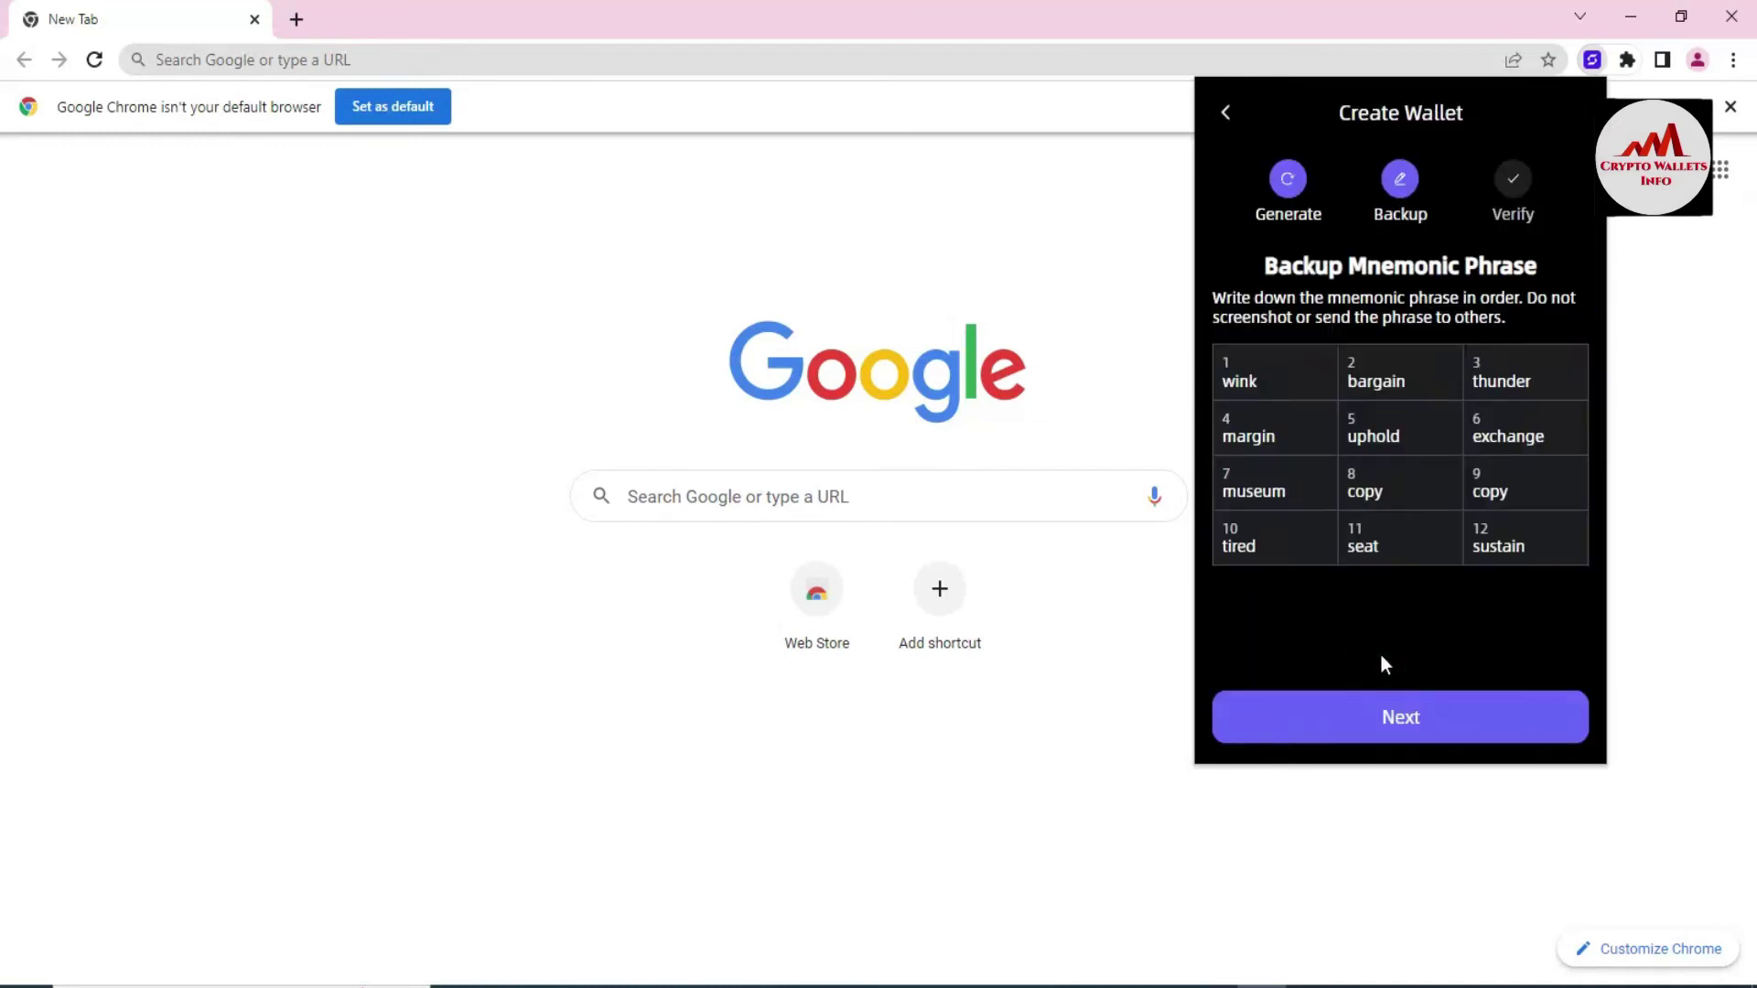
drag(1219, 357, 1549, 559)
key(ctrl+c)
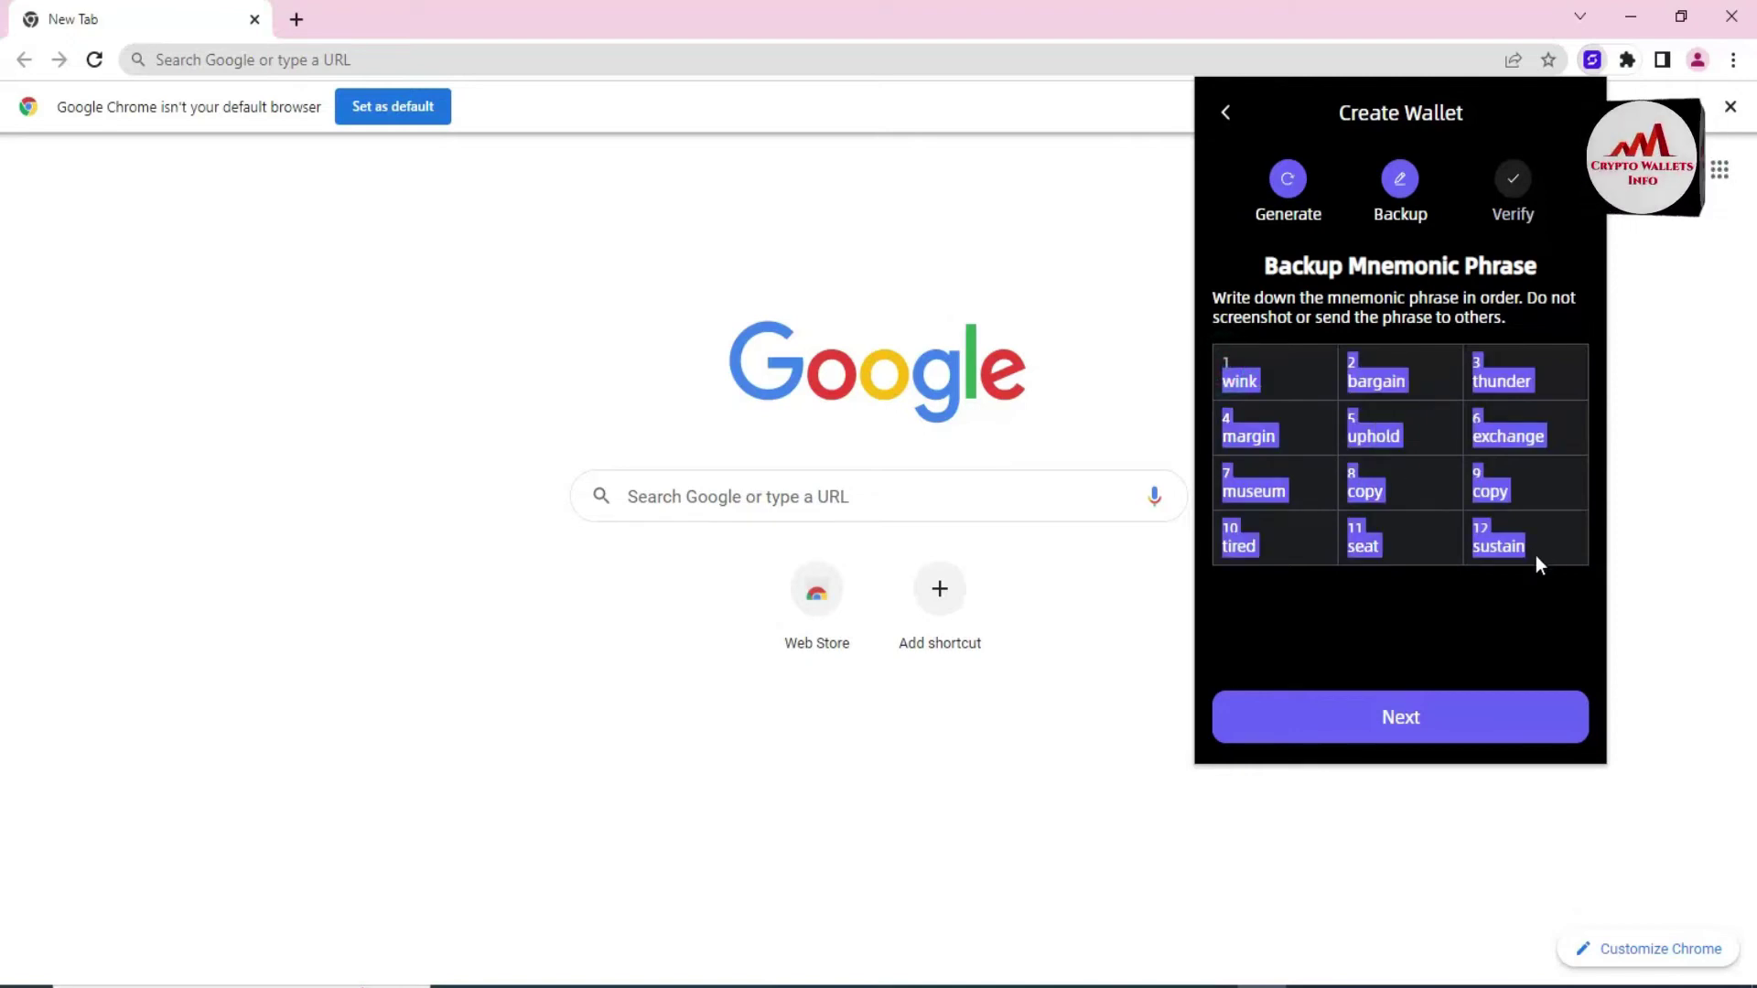
click(1067, 972)
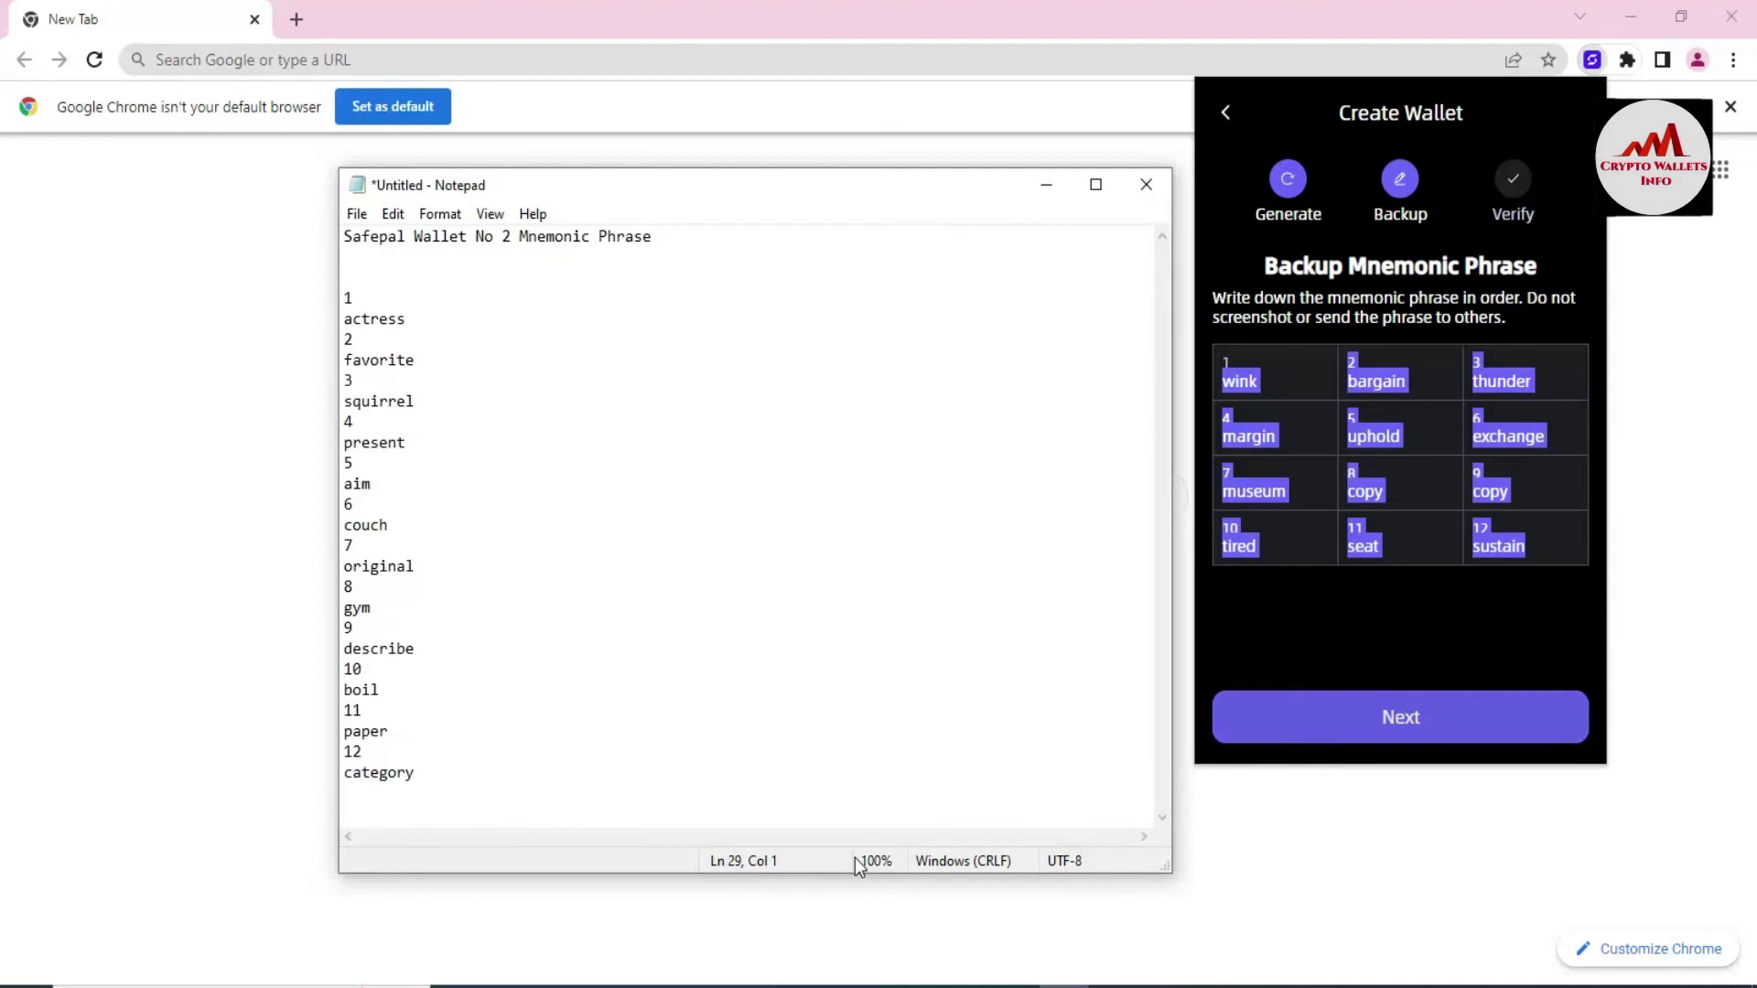
text(Safe pal Wal)
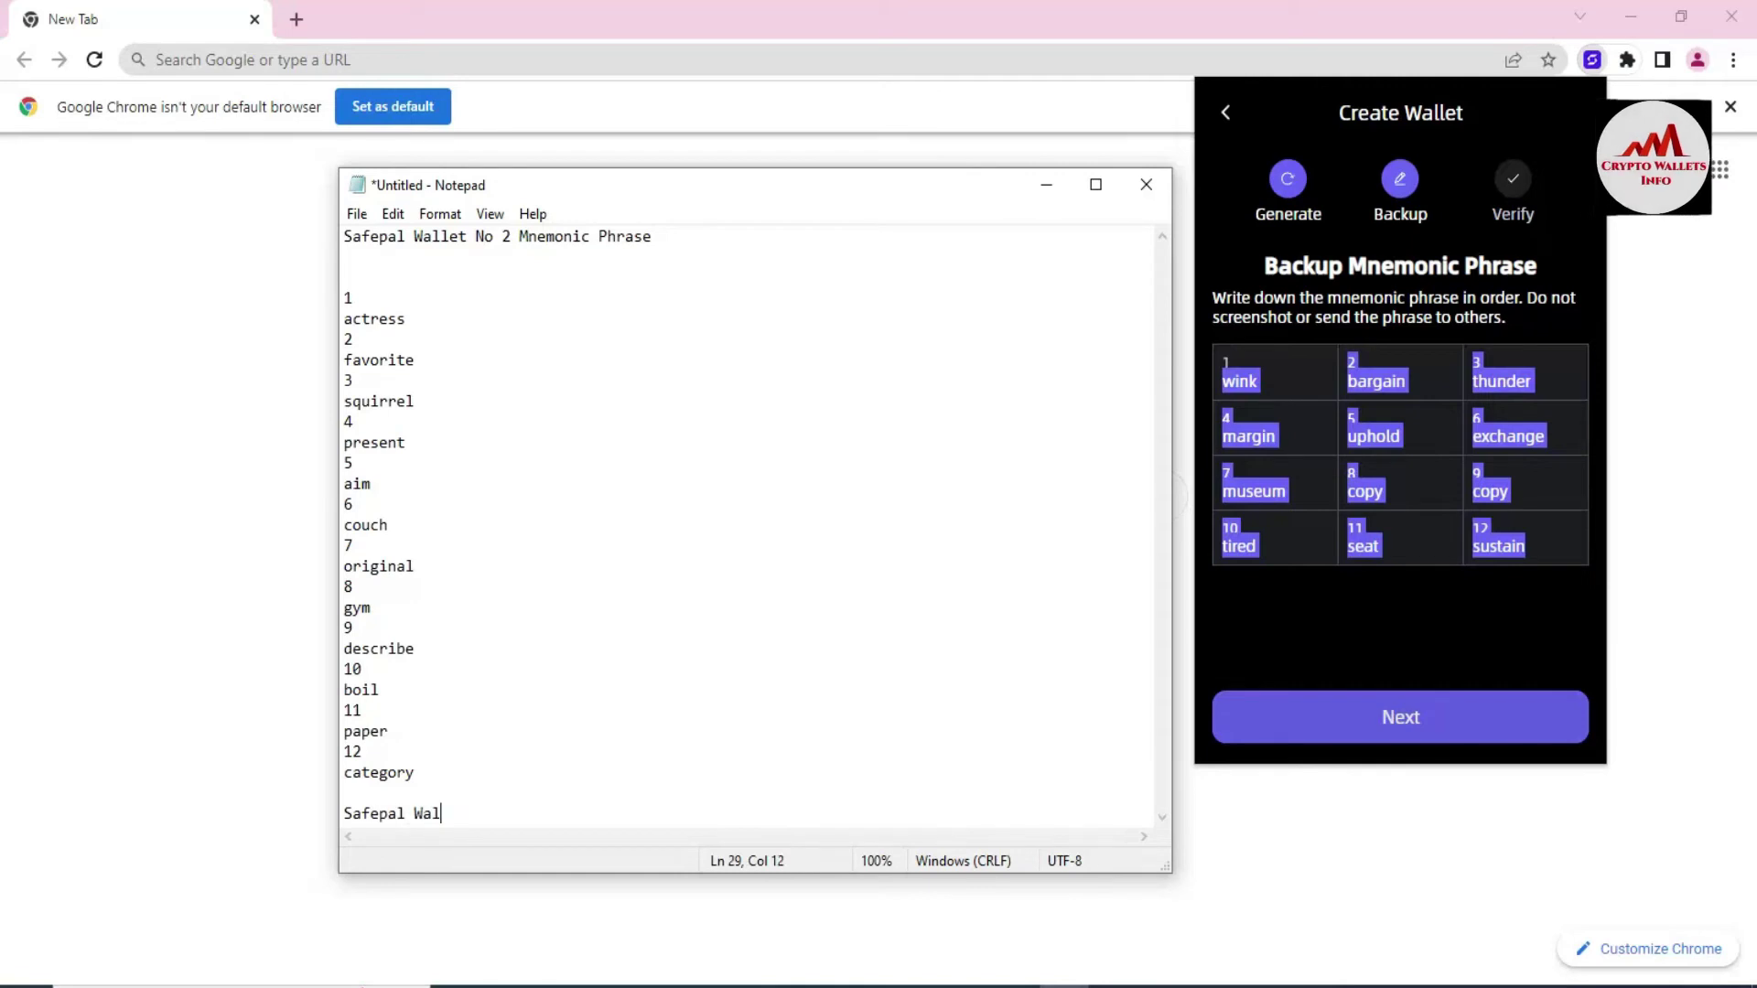
text(let No 3)
key(Return)
key(Return)
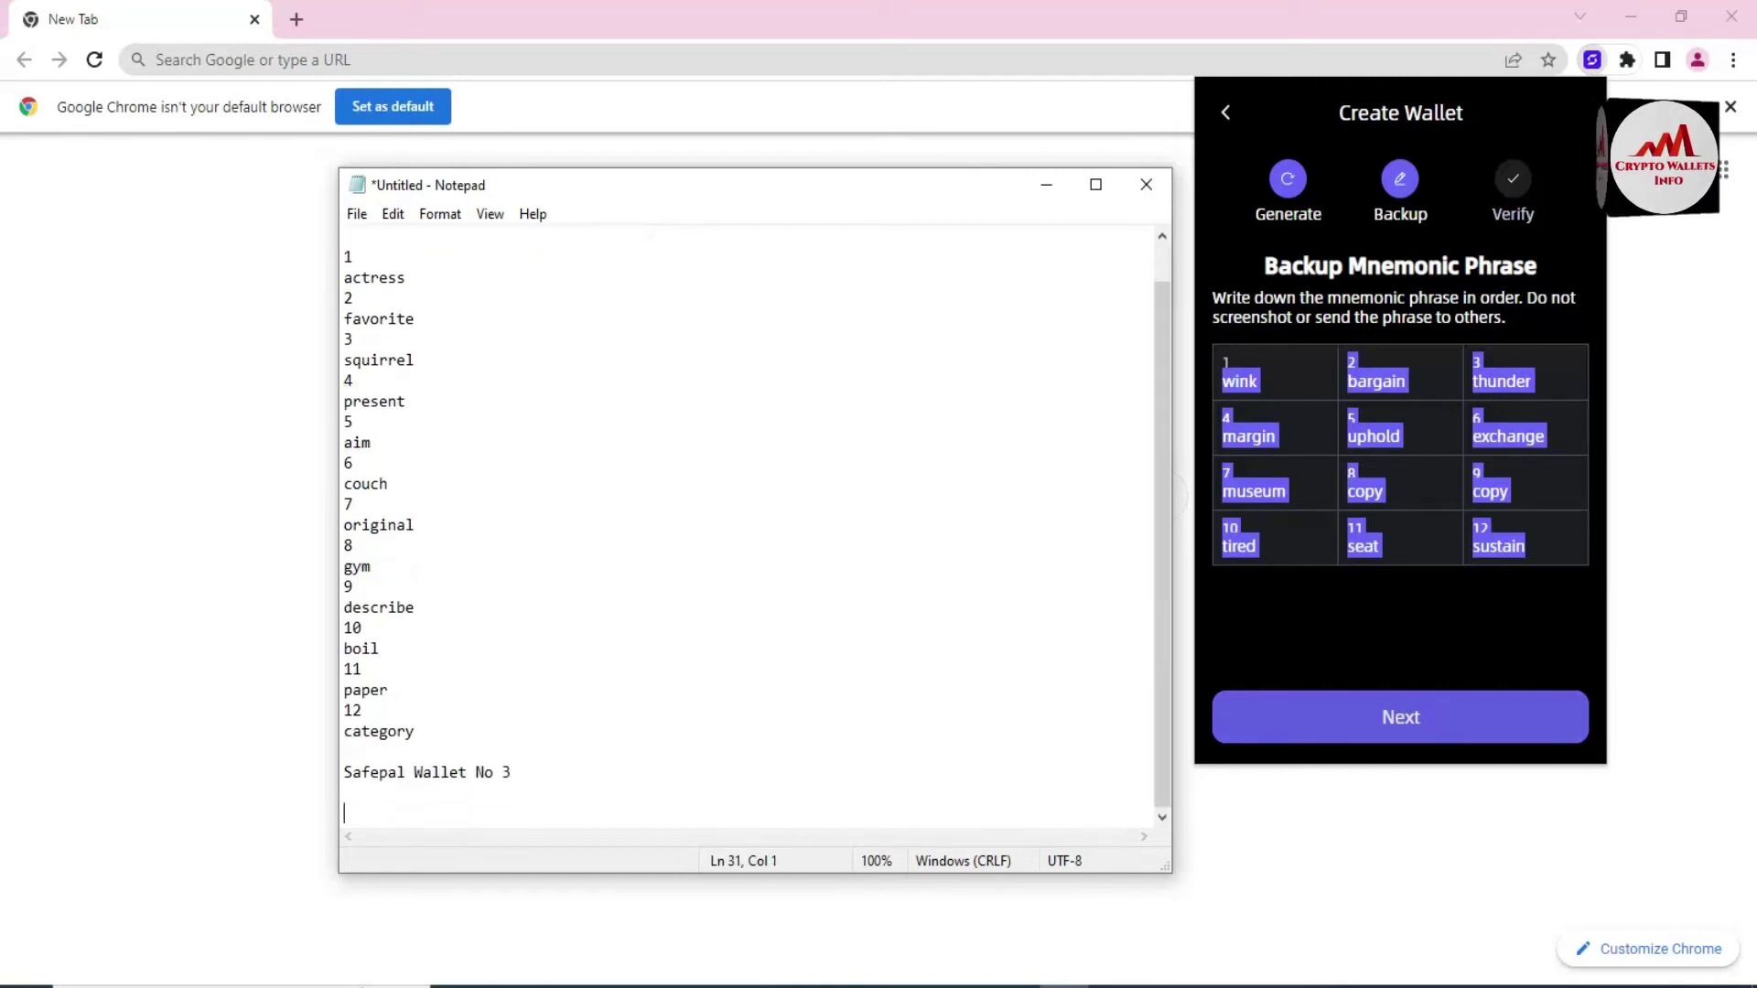
key(ctrl+v)
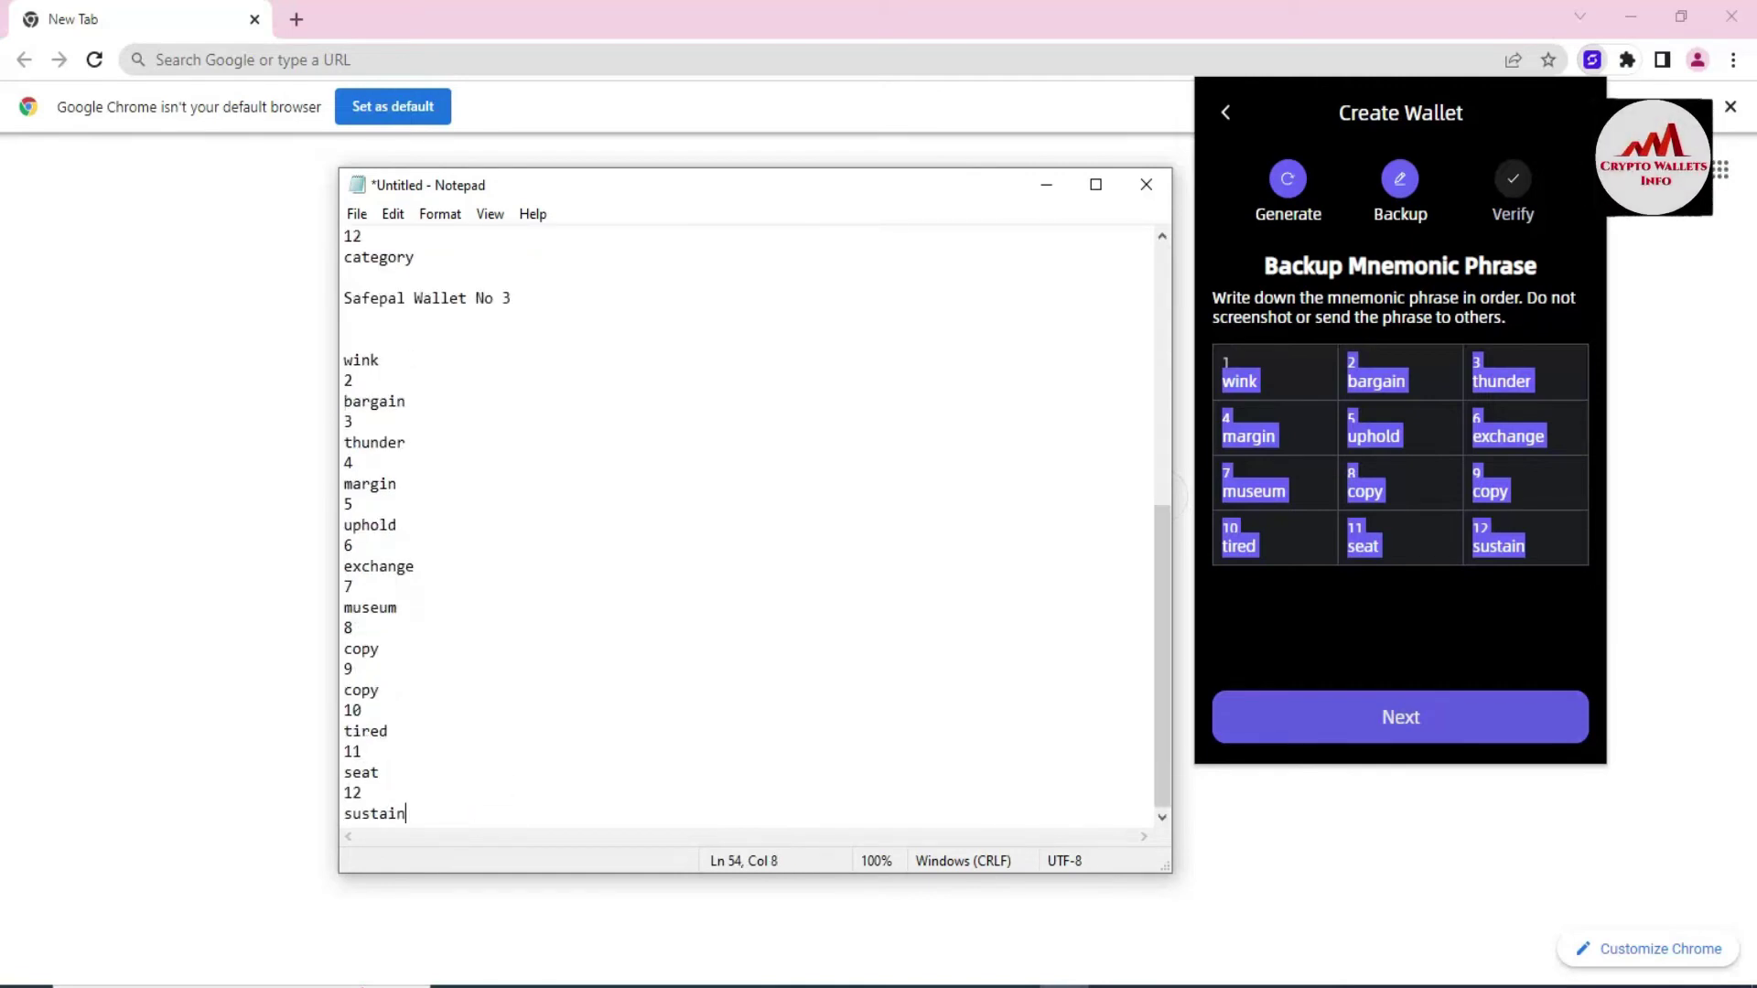
- Start verification and place the first six phrase words in order, reading them from Notepad
click(1394, 701)
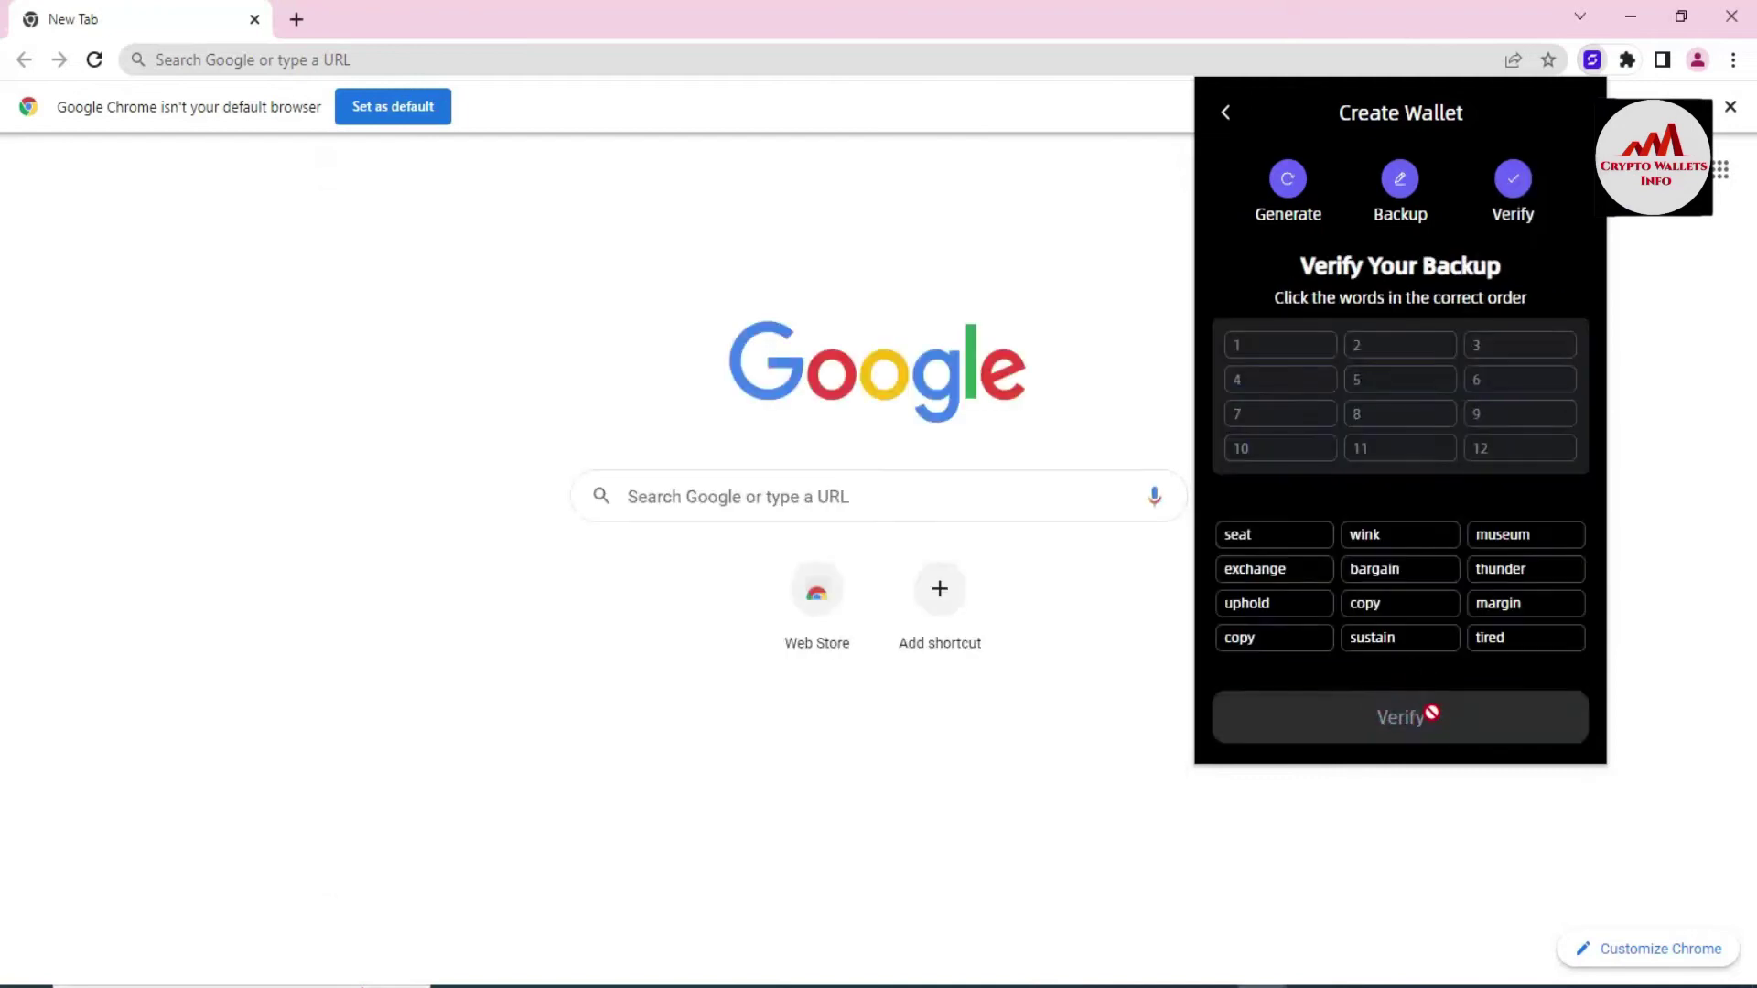
key(alt+Tab)
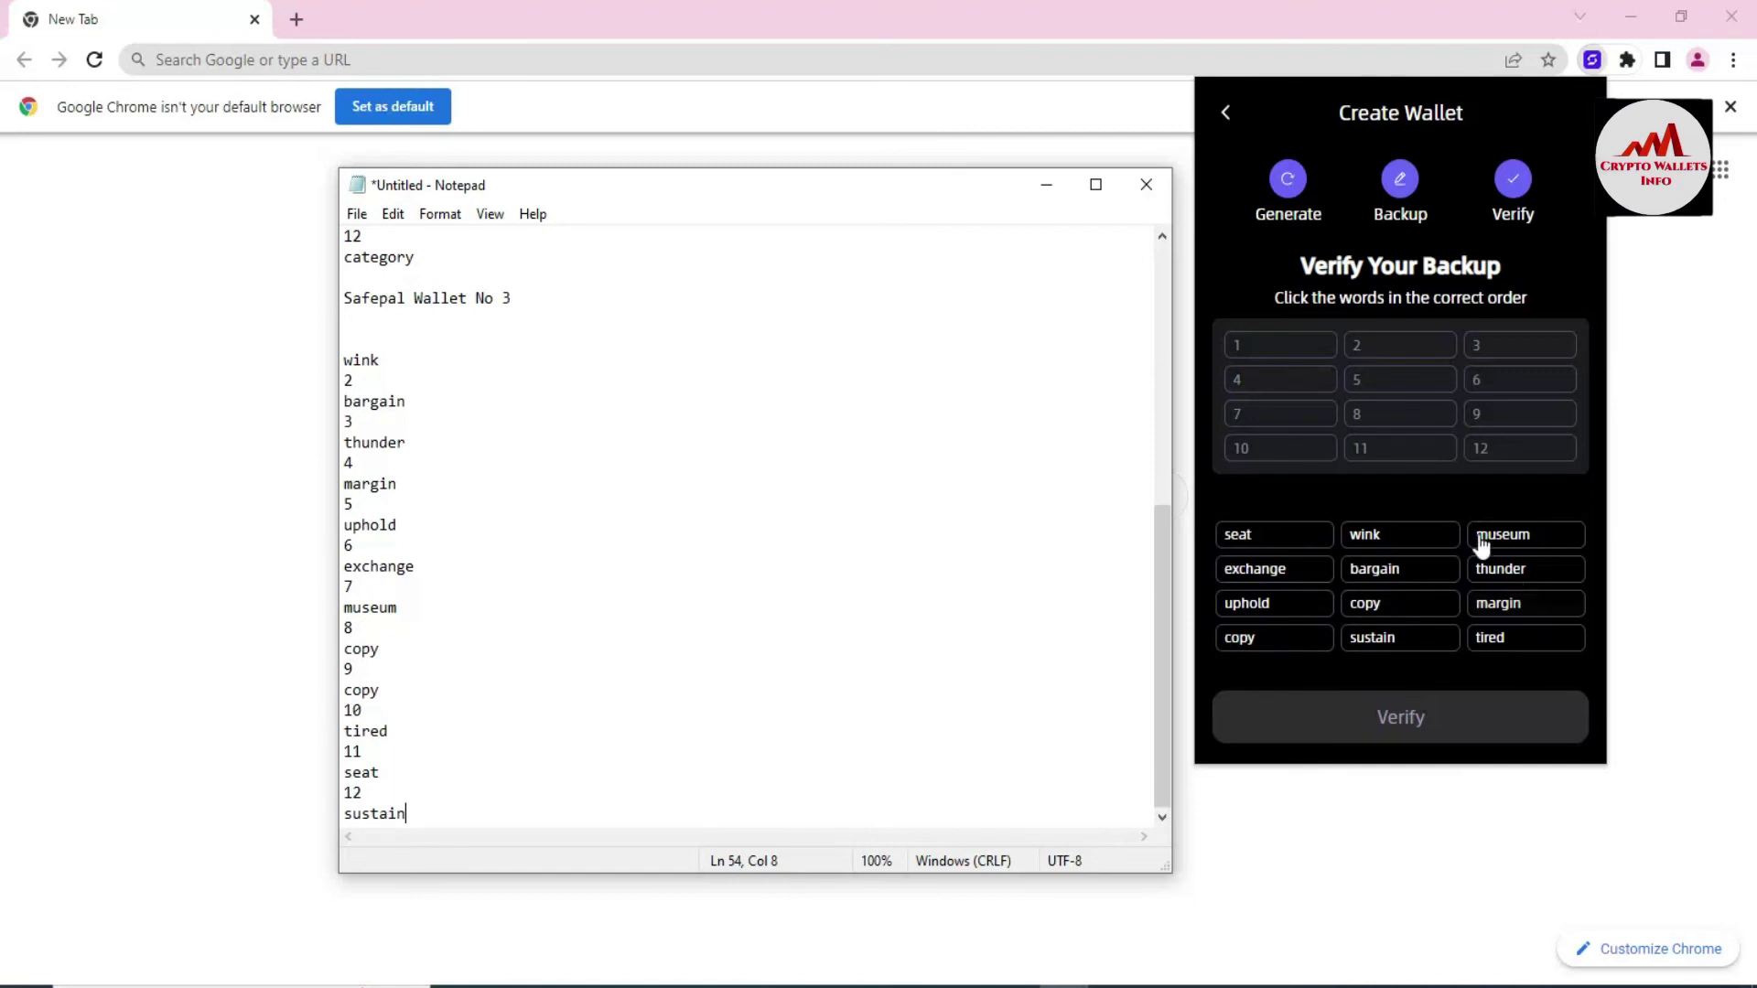
click(1391, 533)
click(1397, 569)
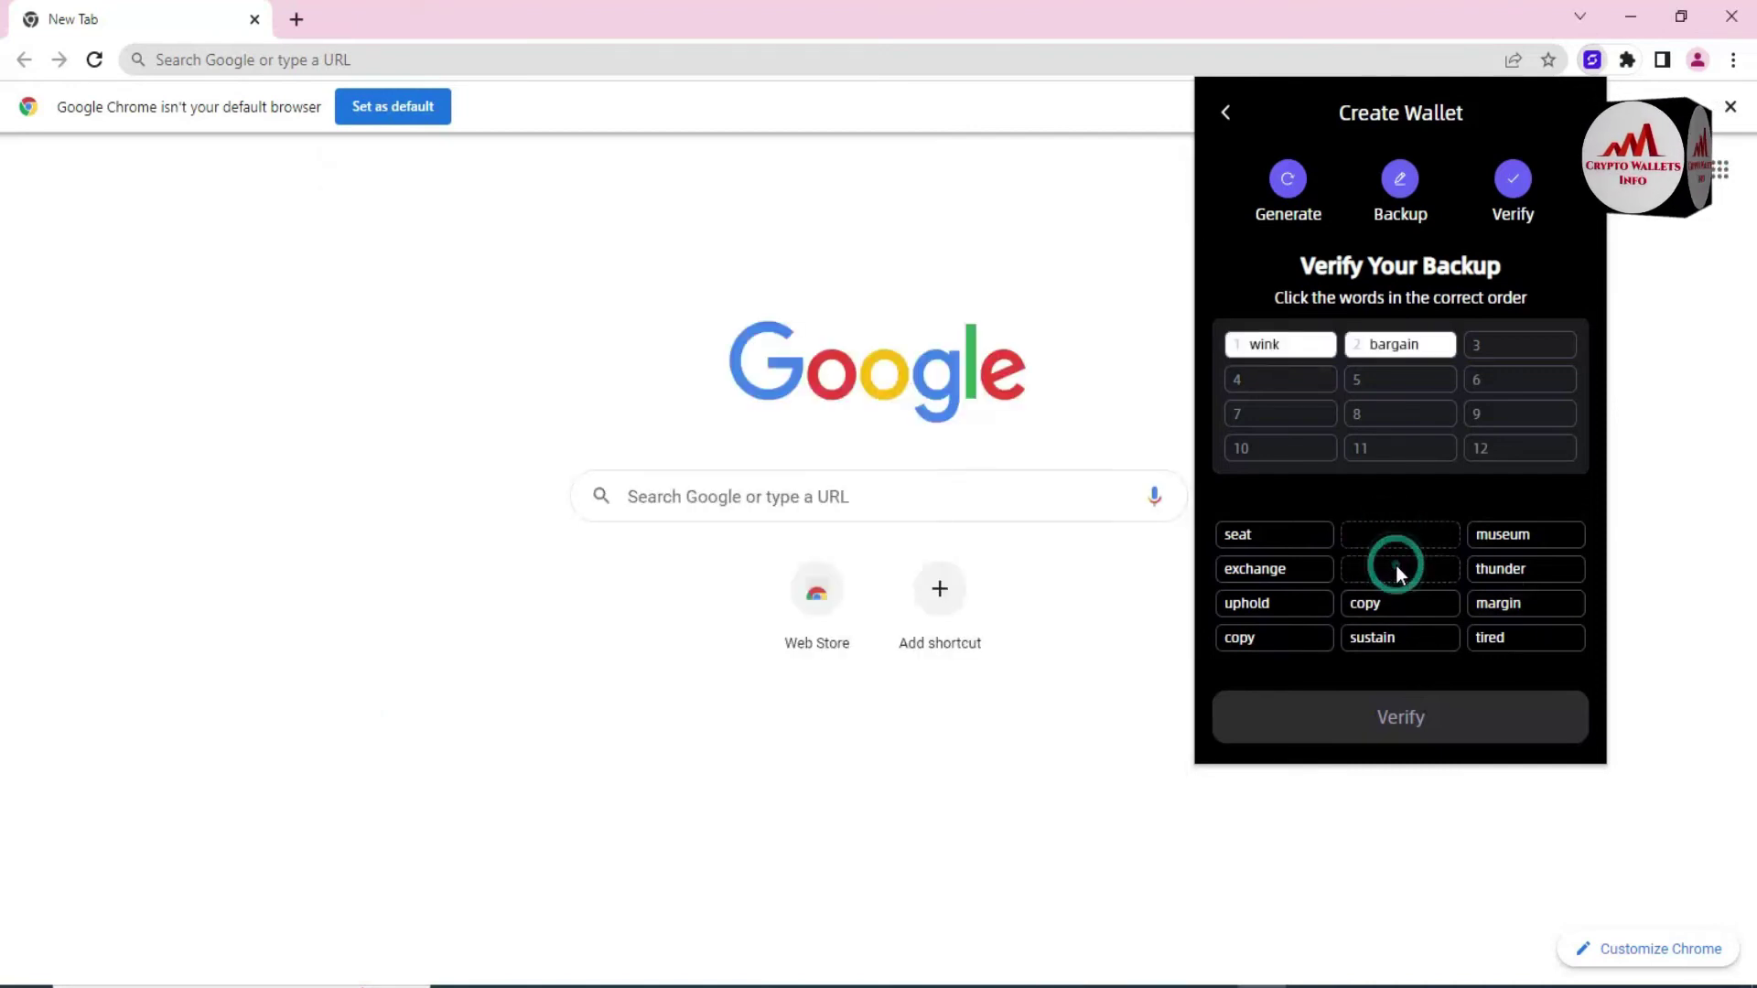
click(1516, 572)
click(1066, 986)
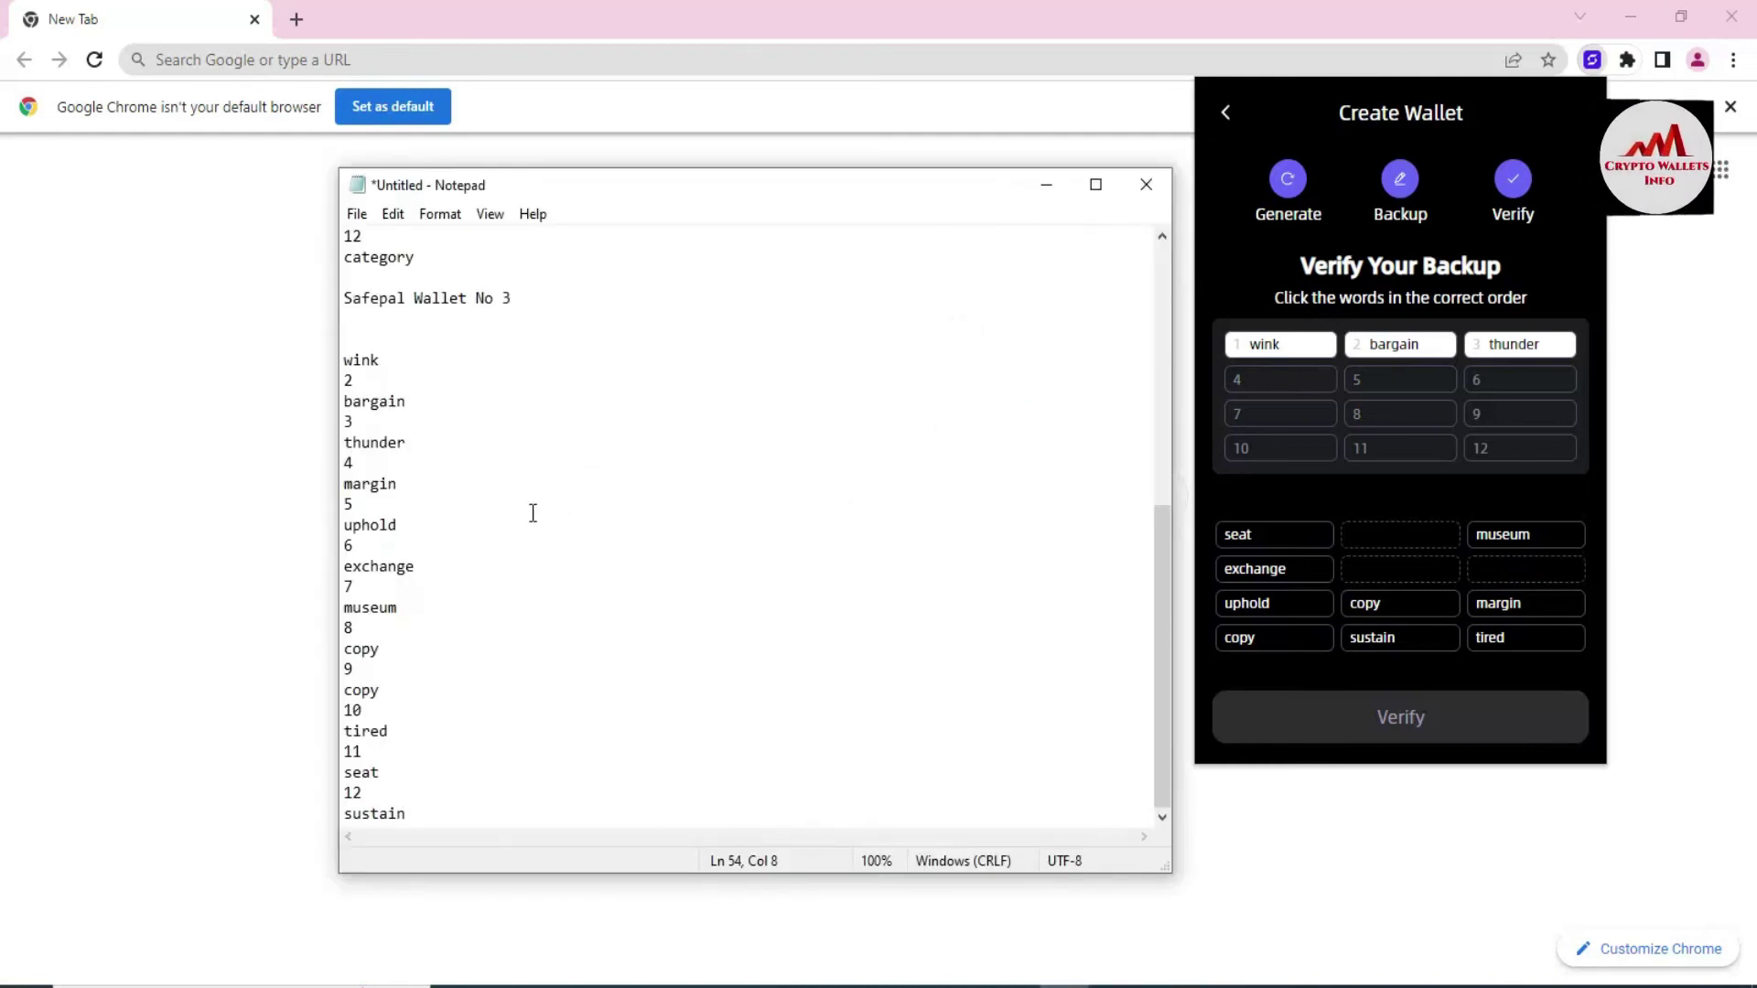
click(1520, 606)
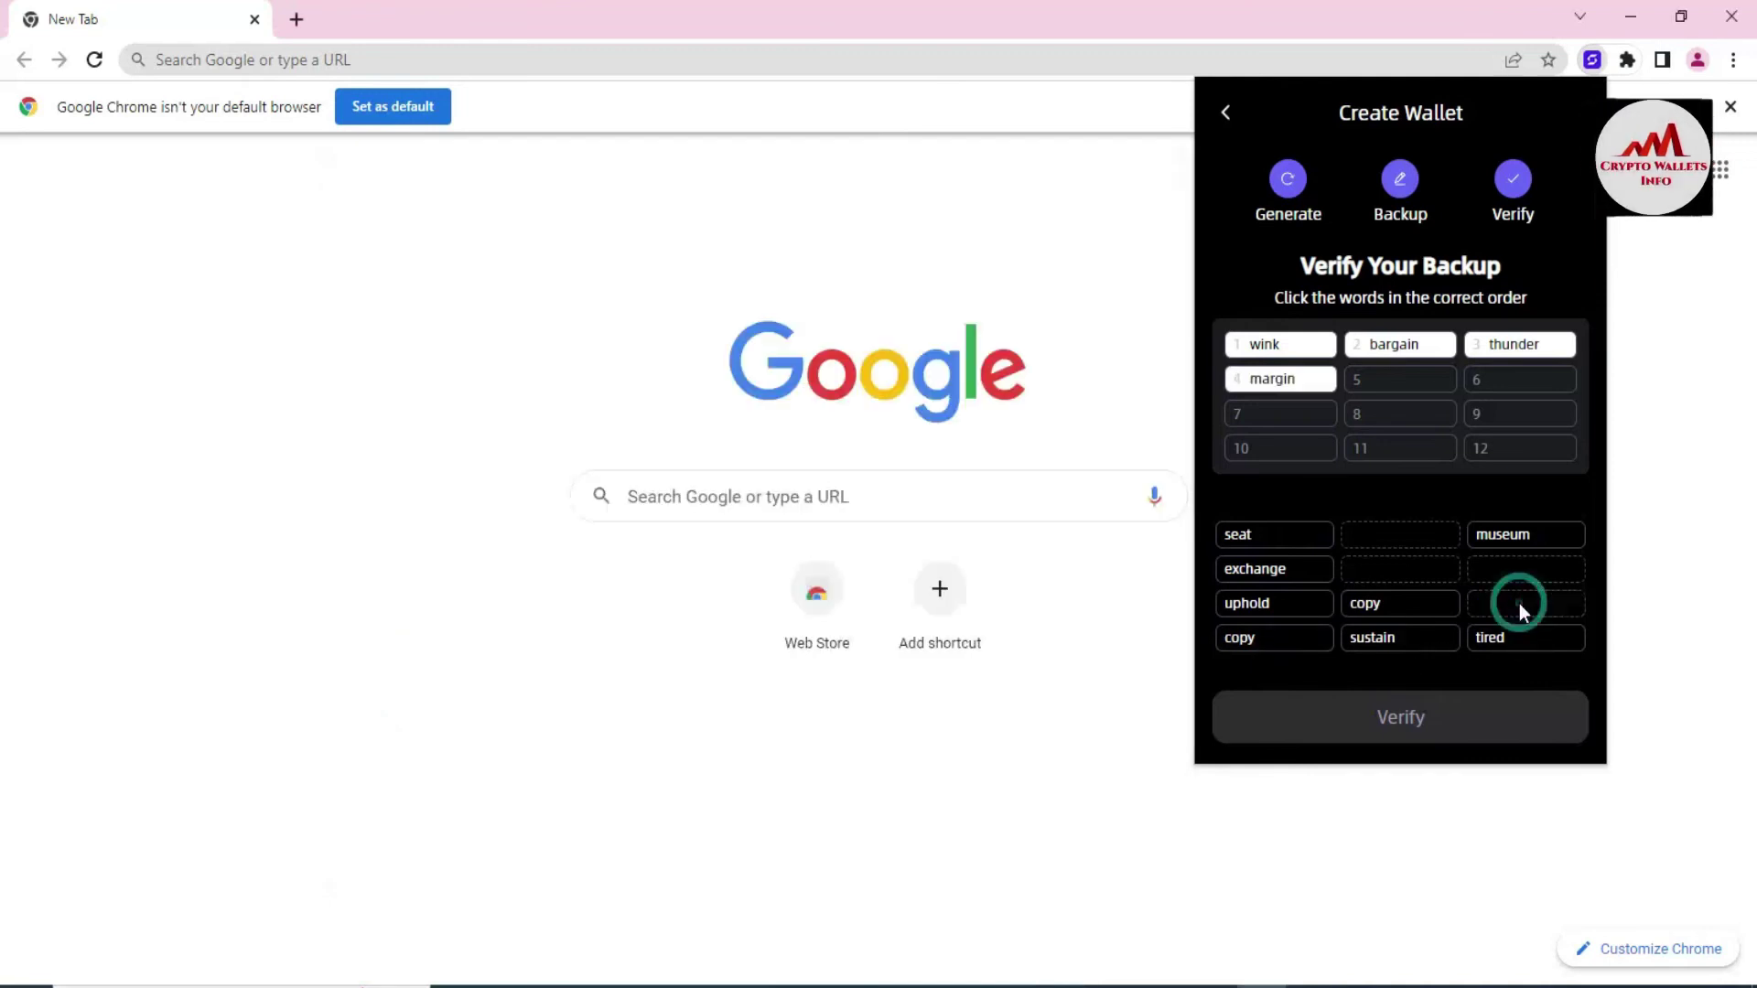
click(1272, 600)
click(1266, 569)
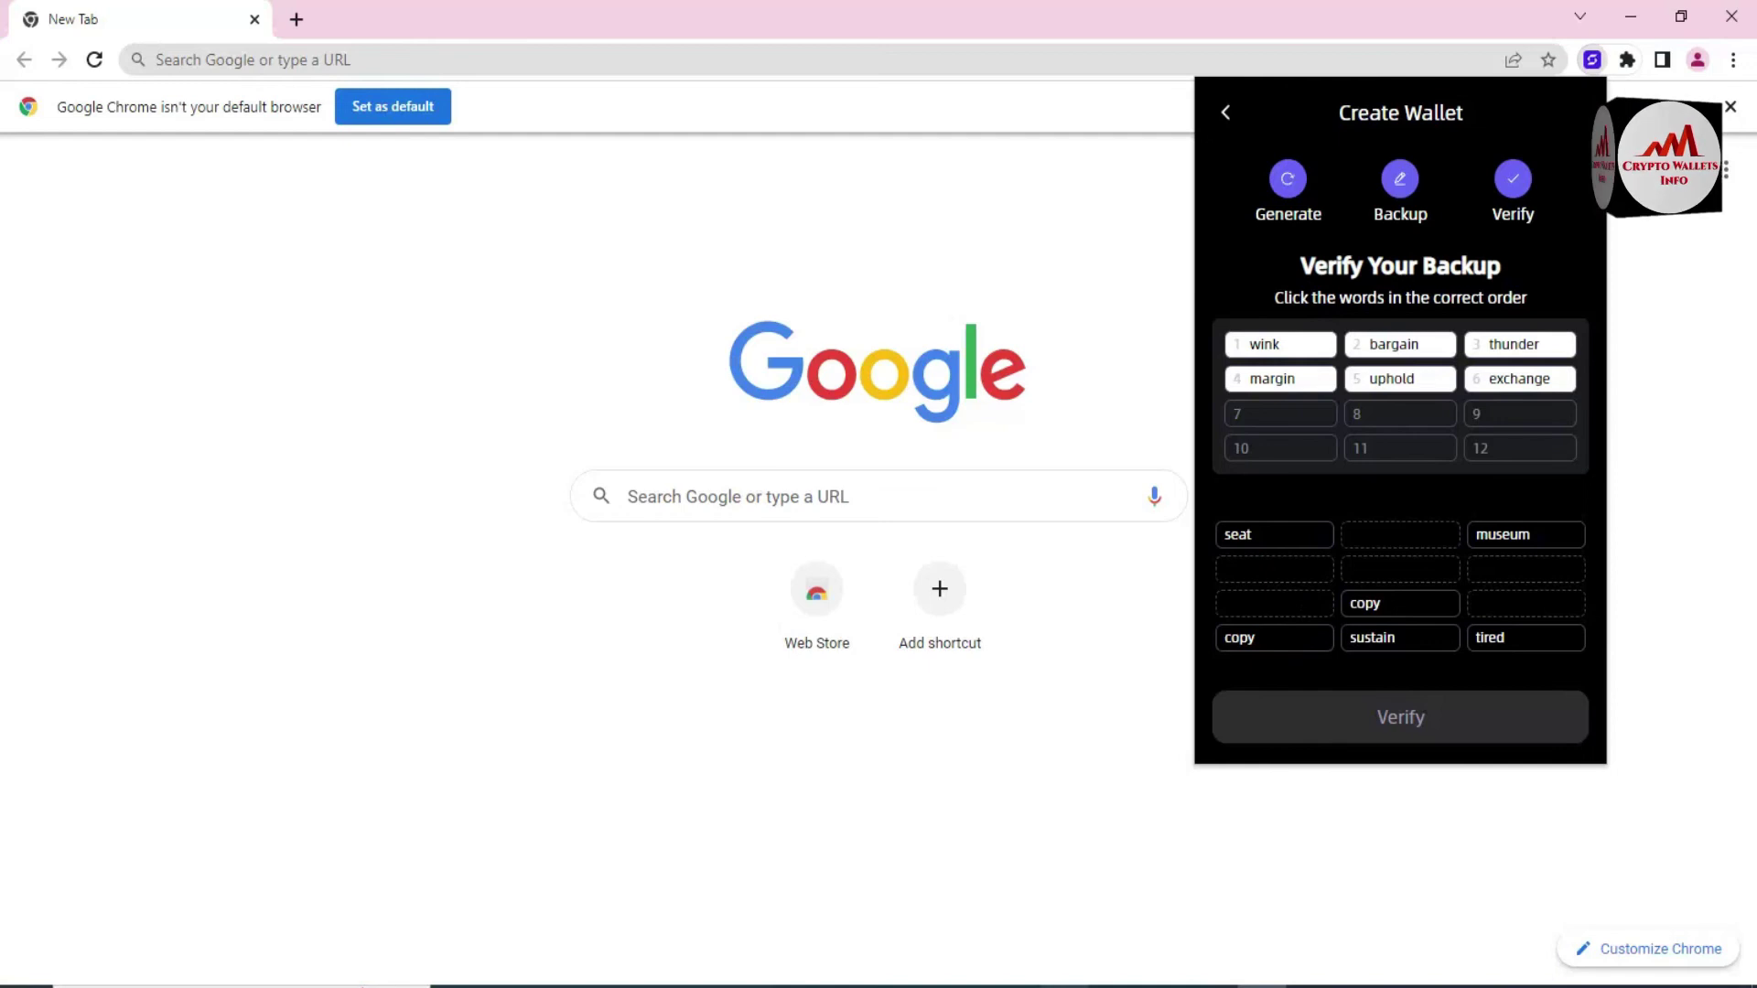
- Place phrase words seven through twelve in order and submit the phrase for verification
click(1065, 987)
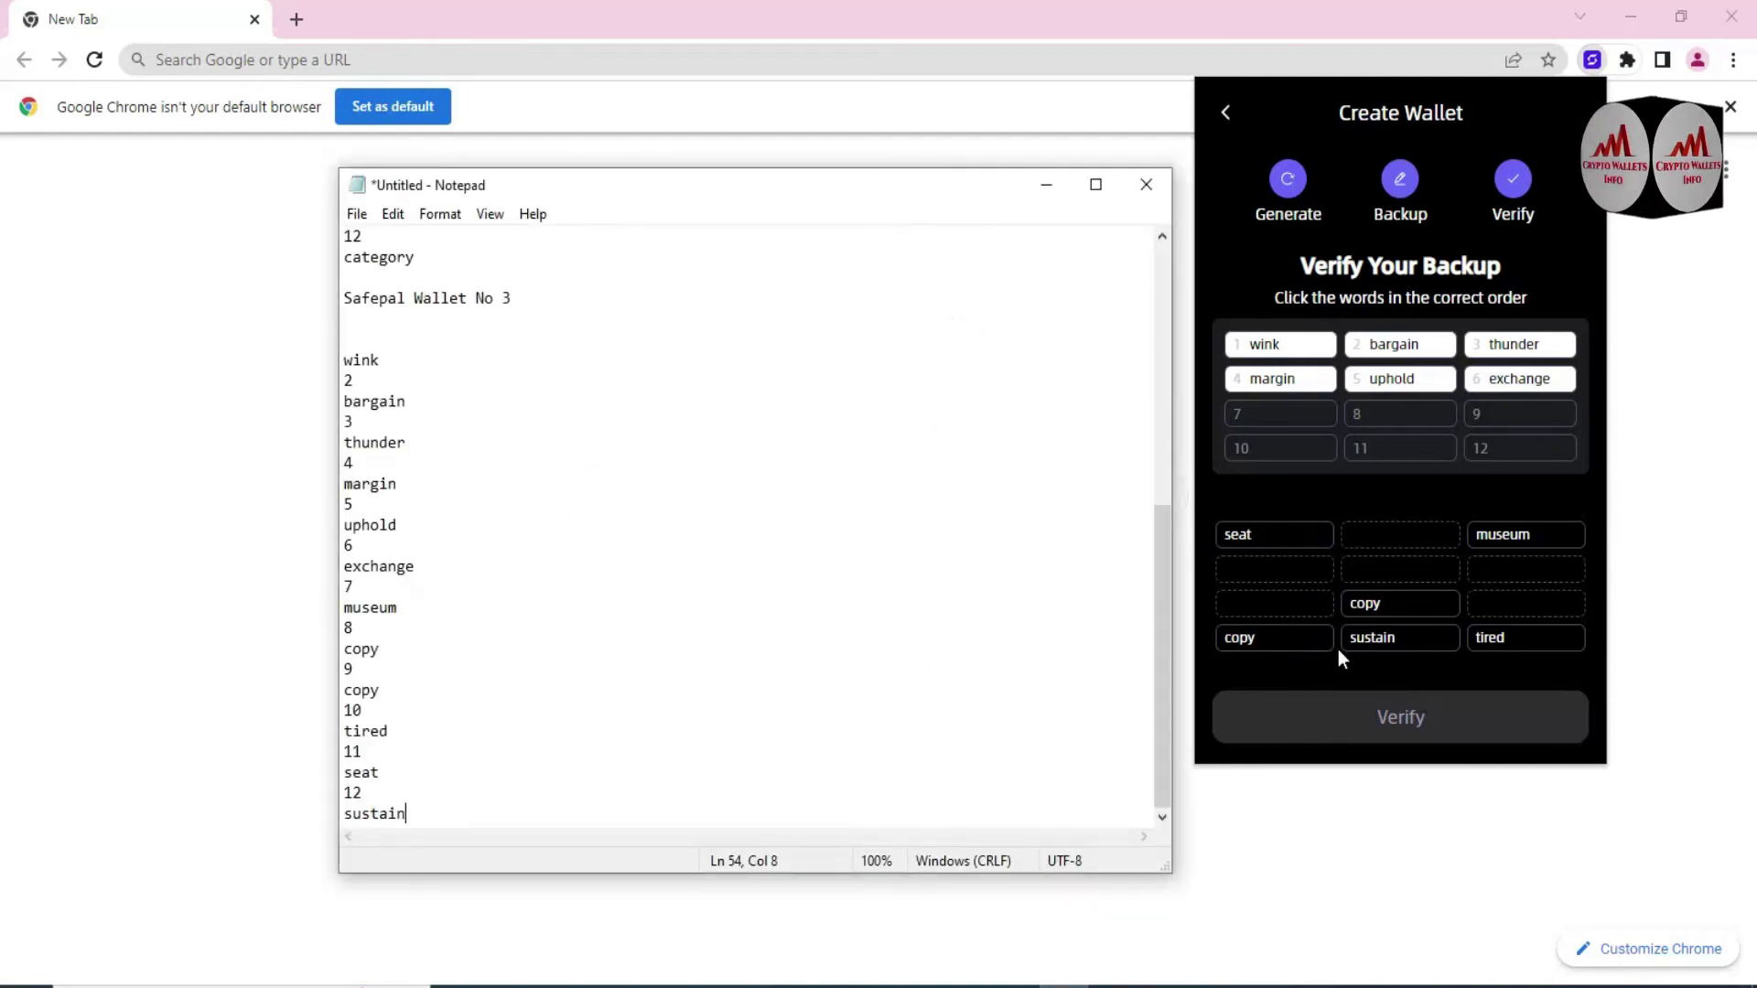
click(1506, 540)
click(1386, 609)
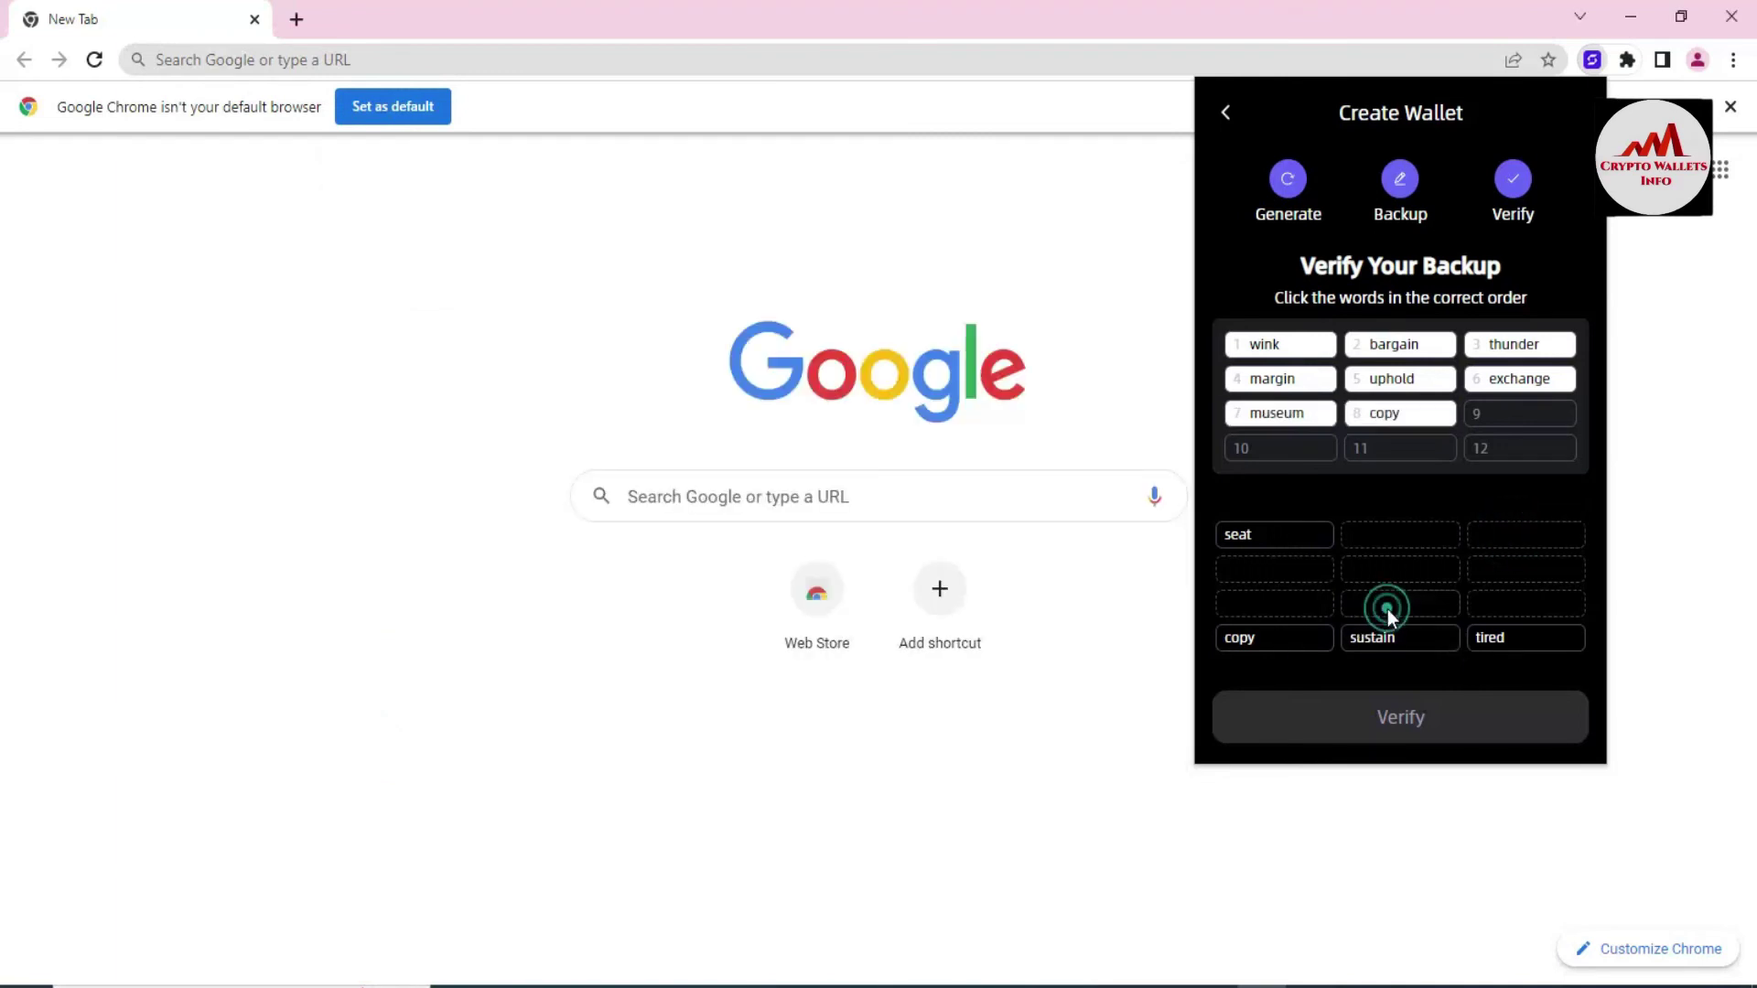
click(1267, 638)
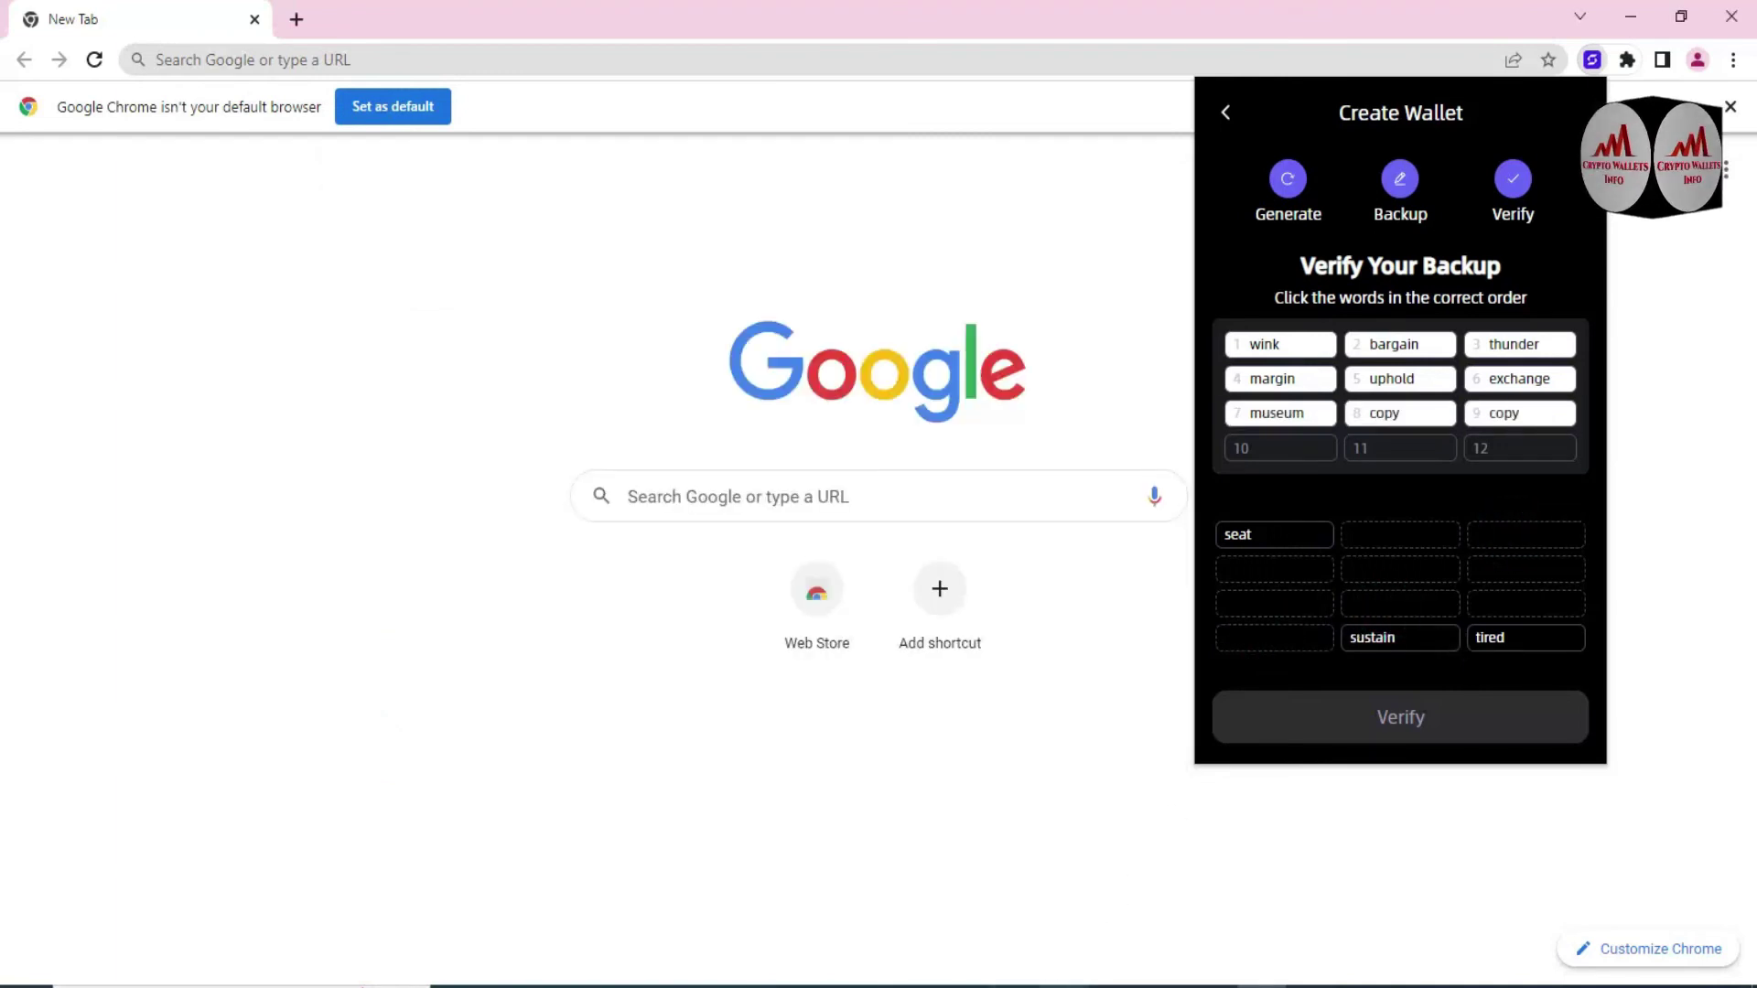
click(1063, 986)
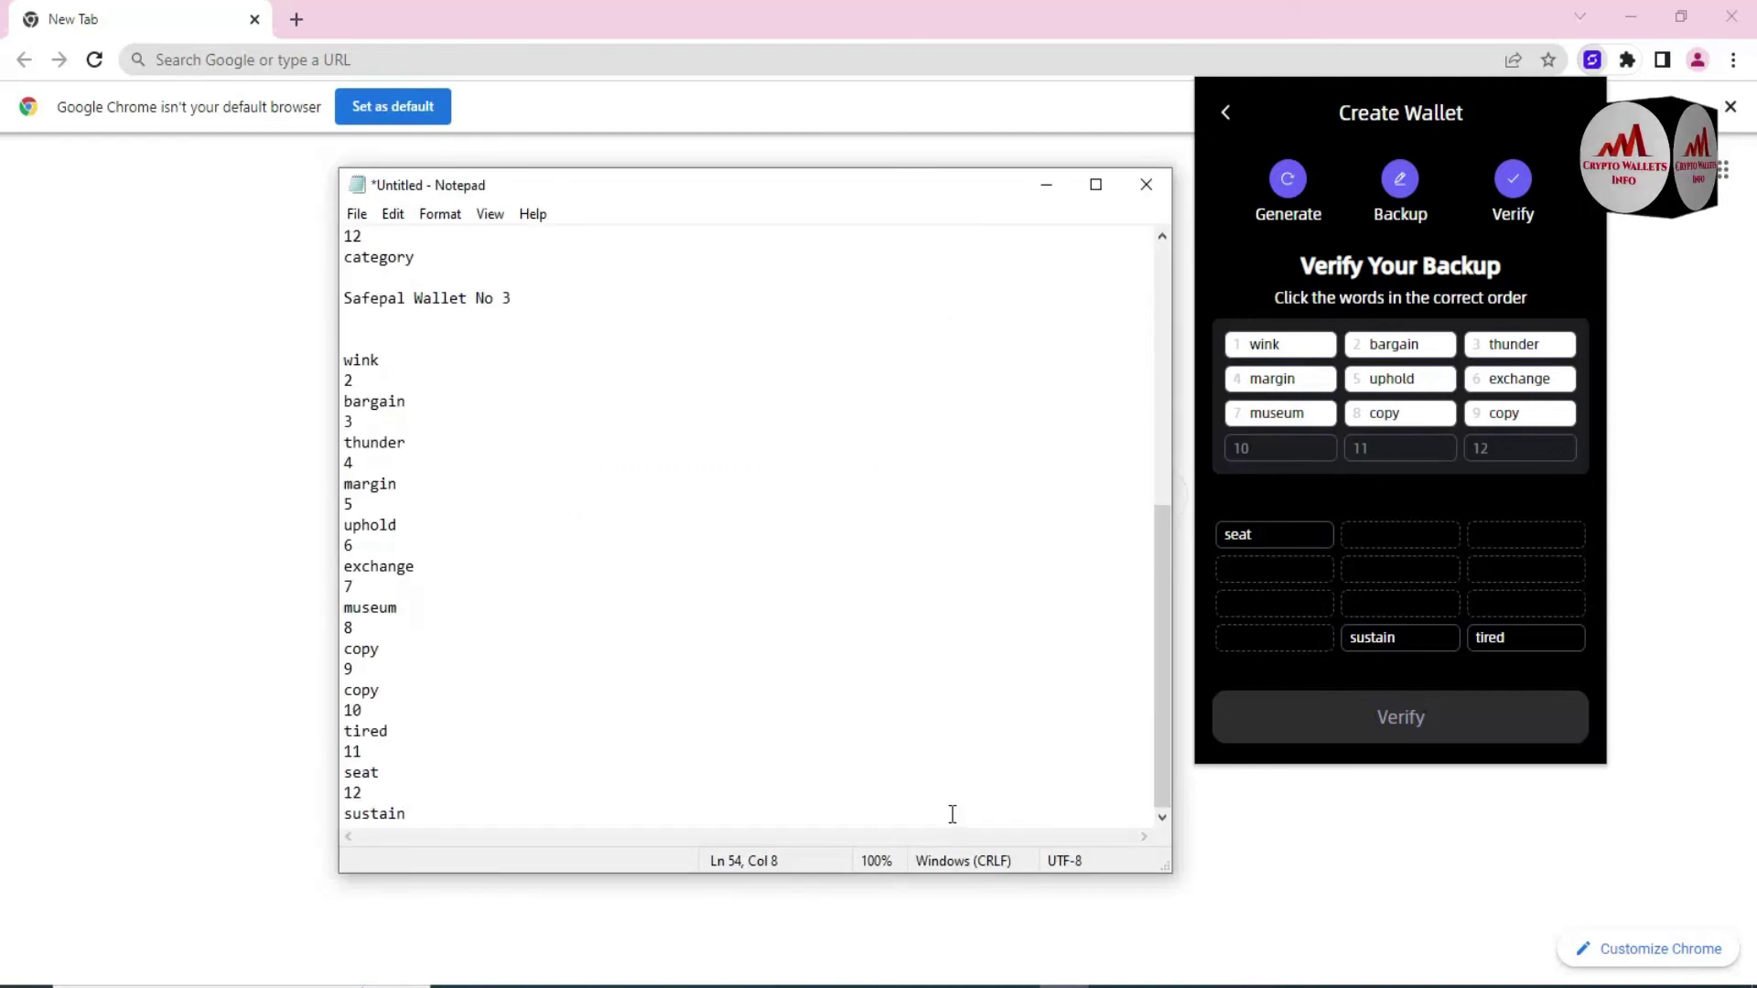
click(1484, 639)
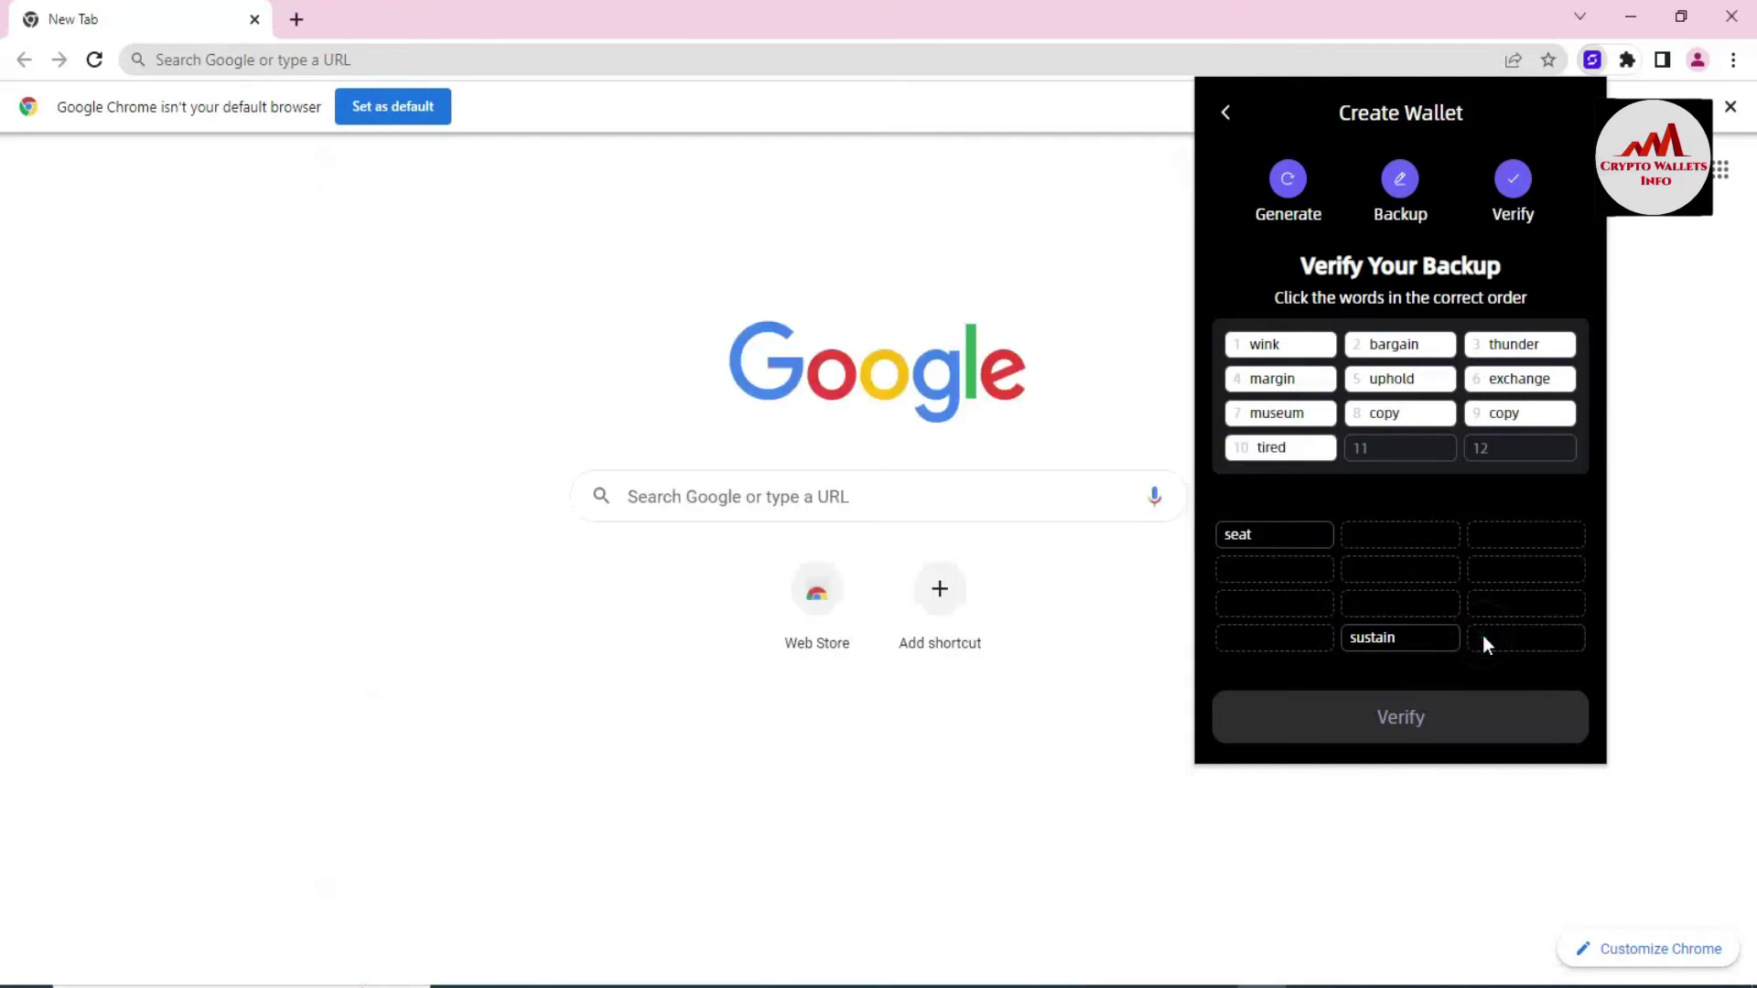
click(1237, 534)
click(1399, 638)
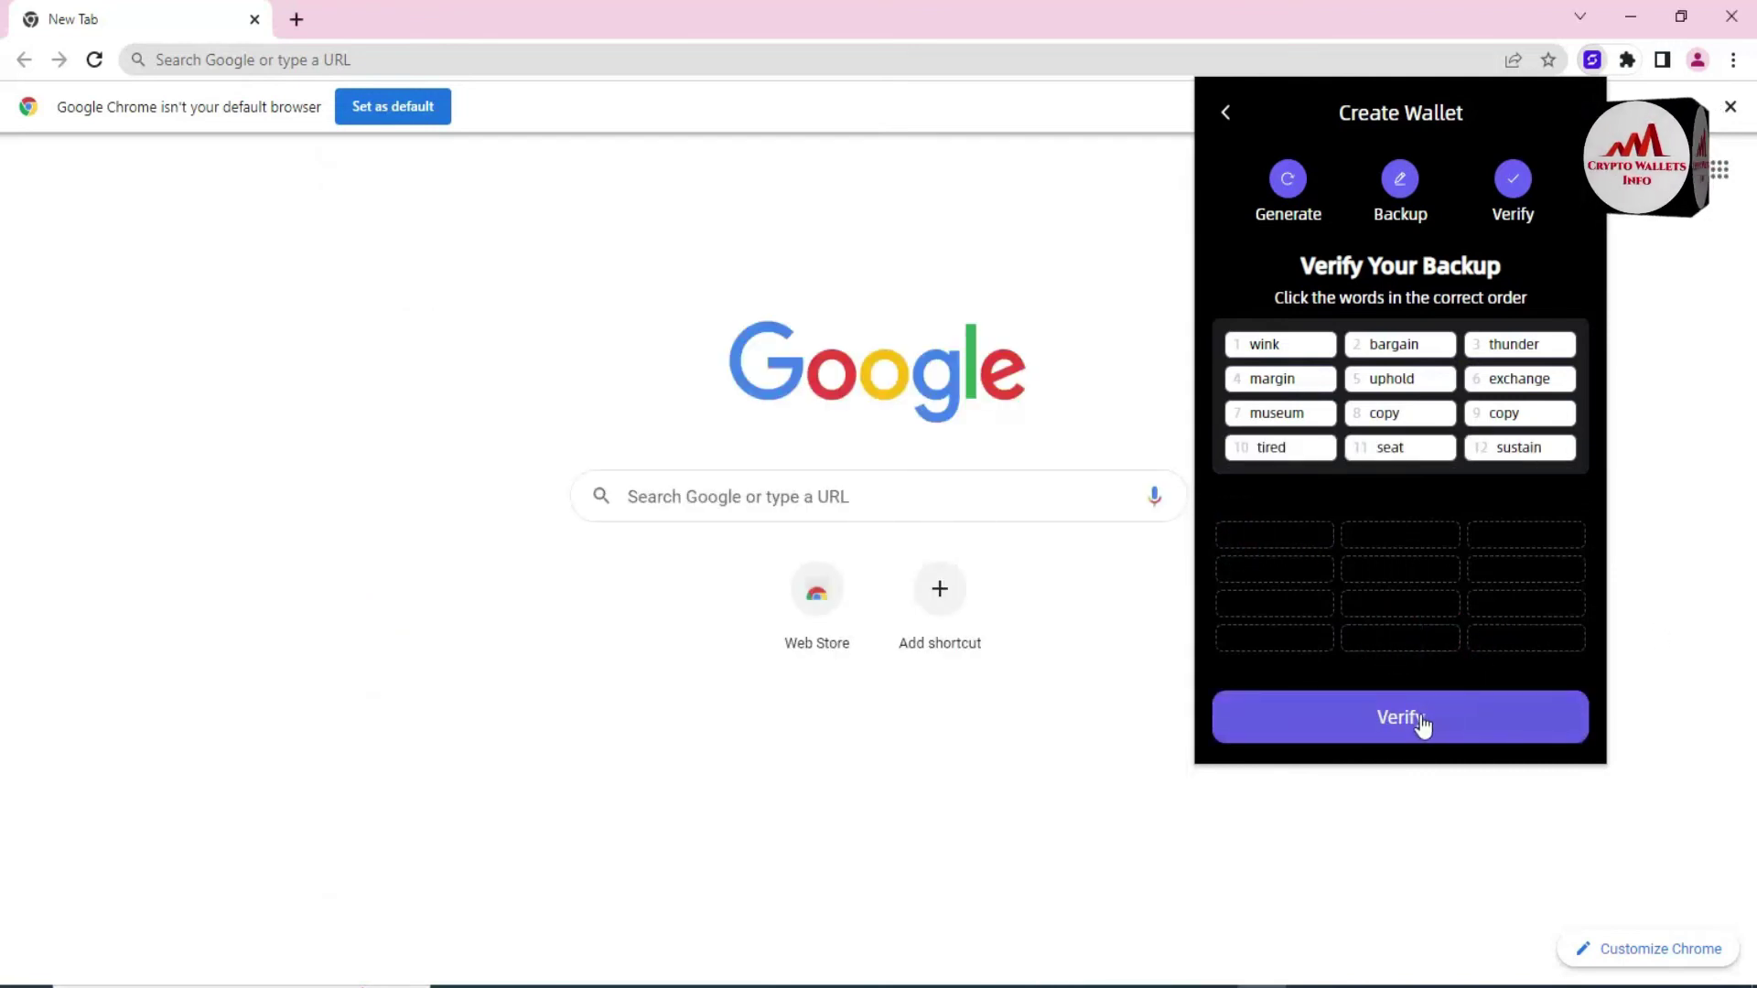
click(1421, 723)
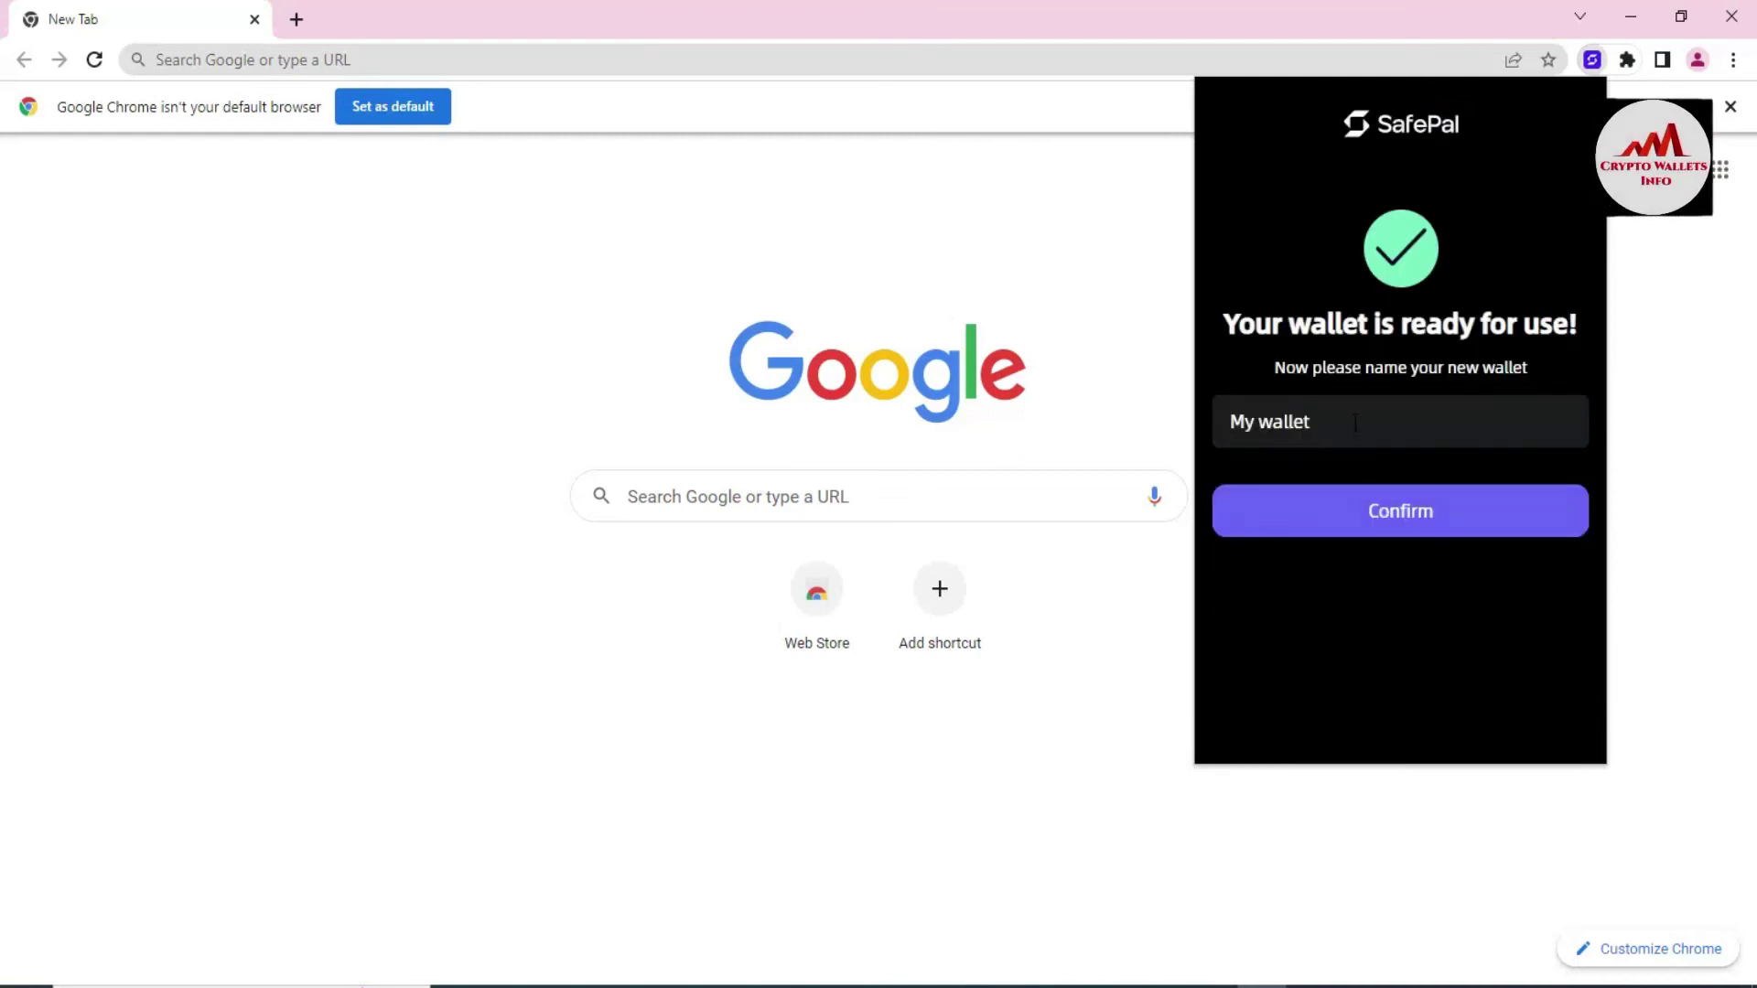
- Rename the new wallet to 'My wallet NO 3' and confirm it
click(1355, 423)
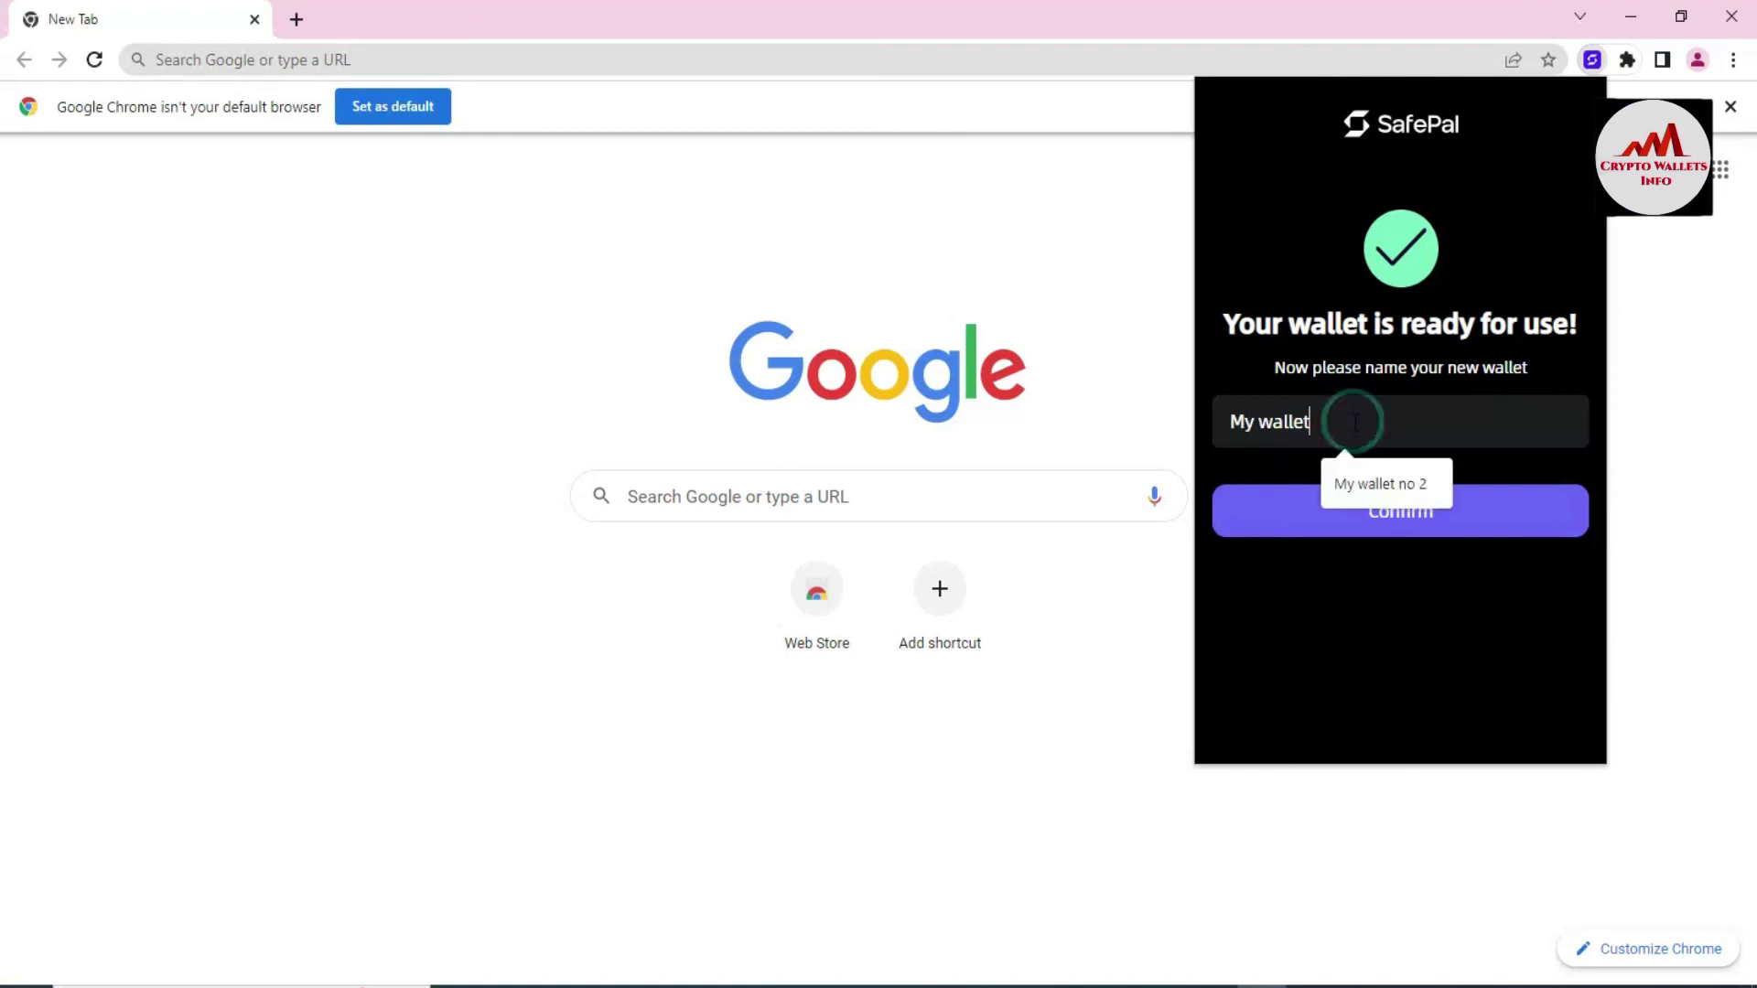
text(NO)
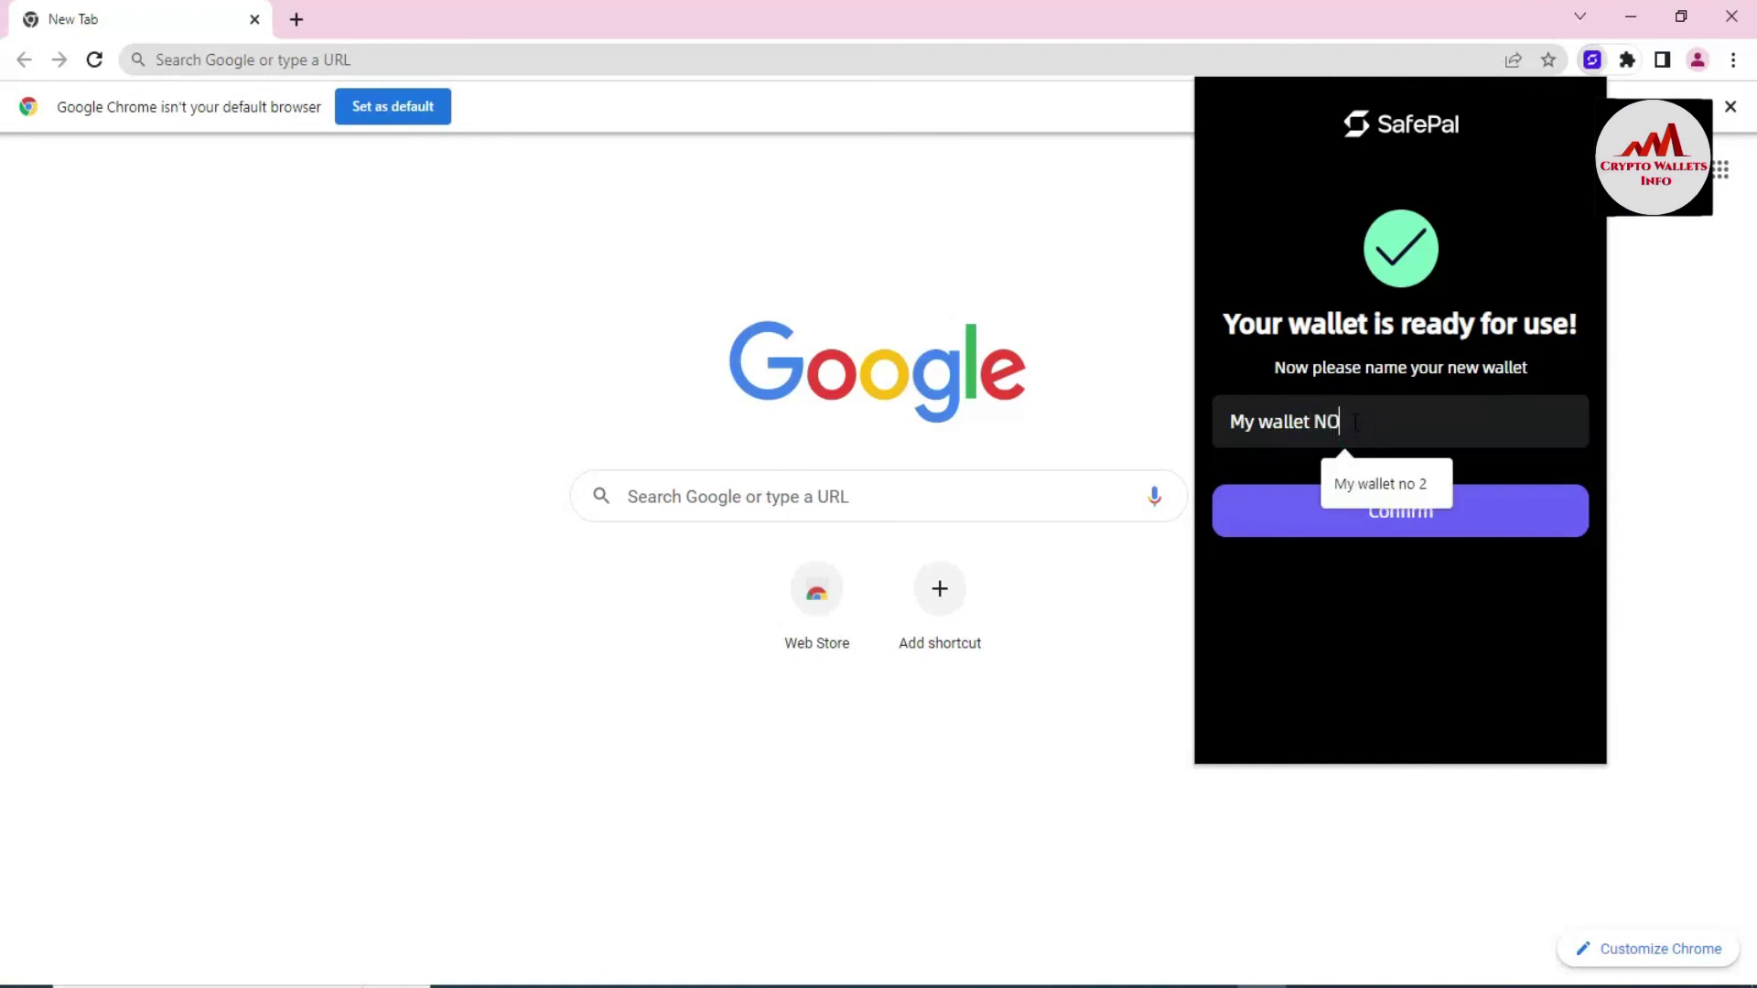
text( 3)
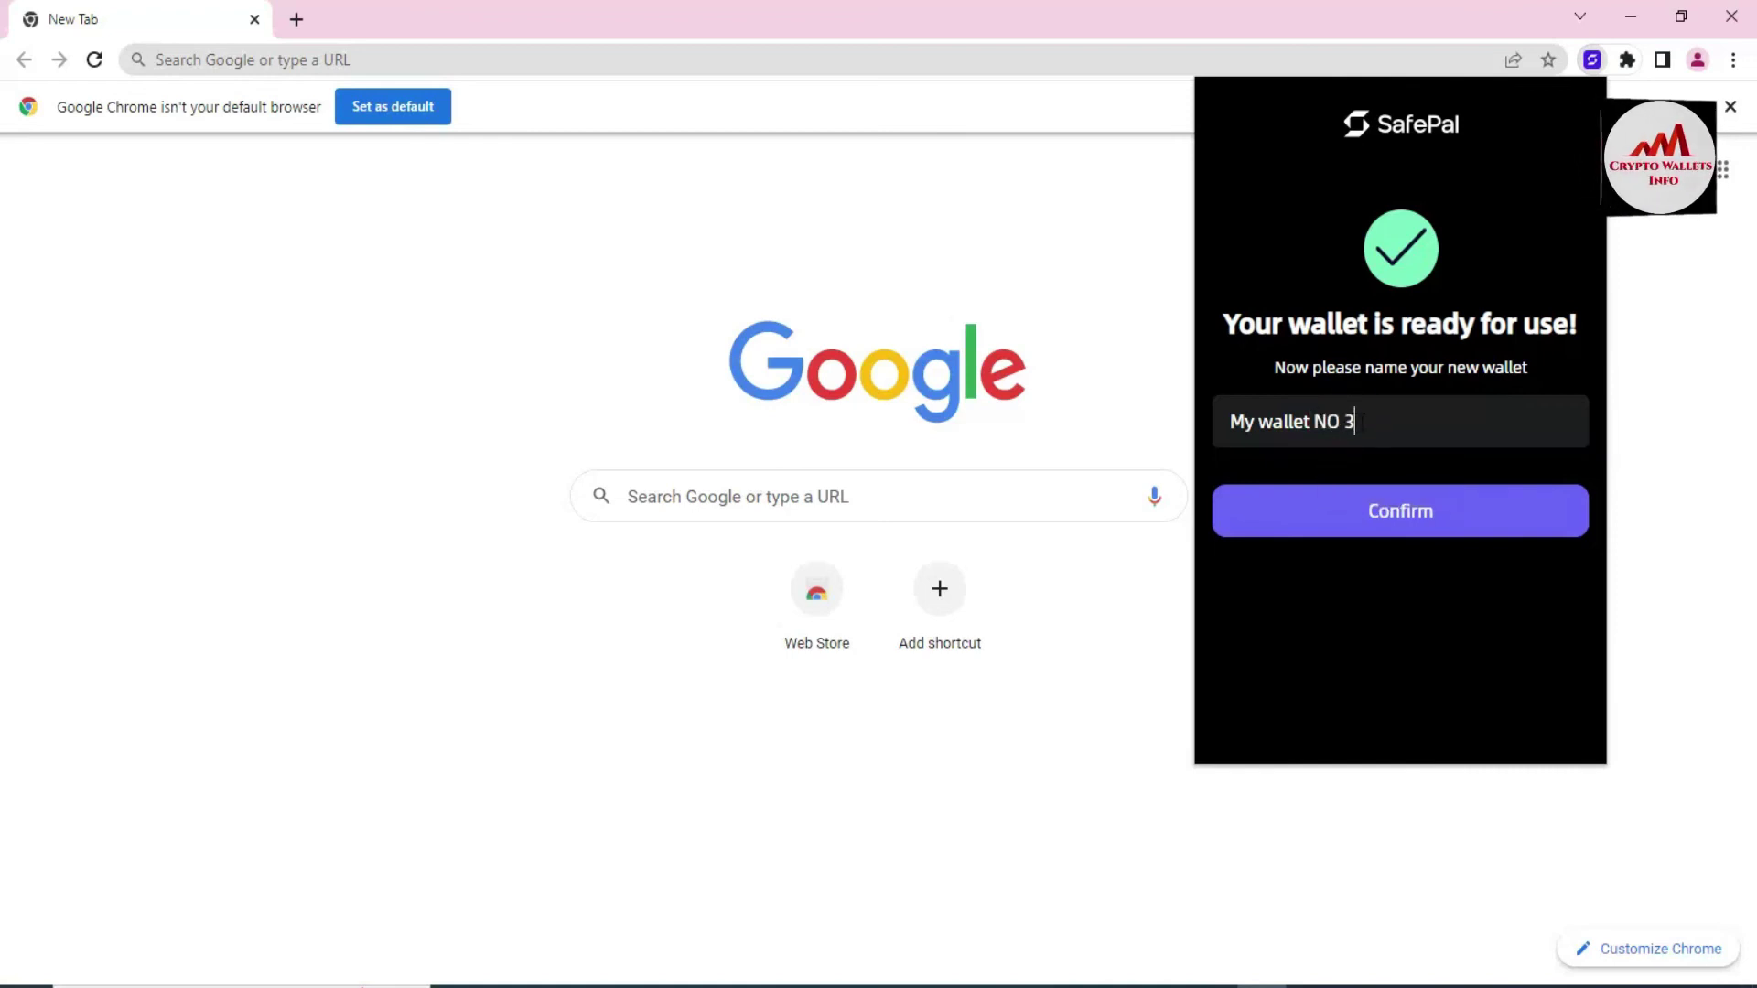
click(1425, 519)
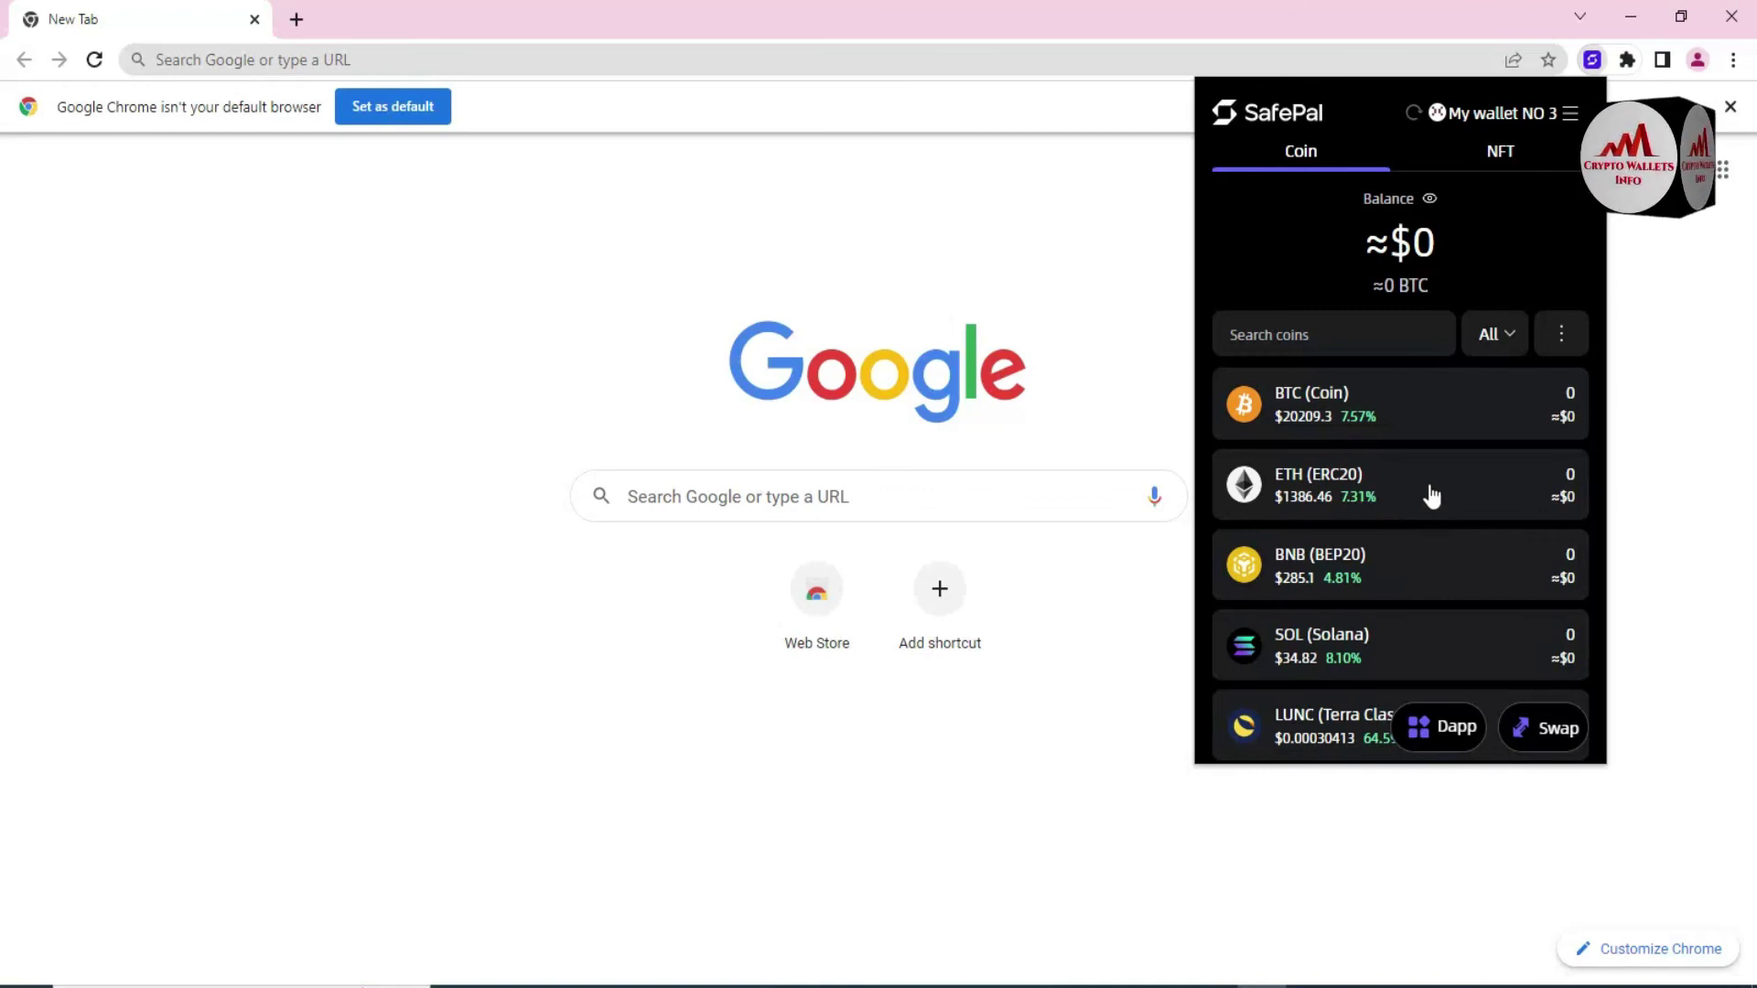
- Open My Wallets to view all three wallets, briefly opening and closing the Add Wallet options
click(1565, 113)
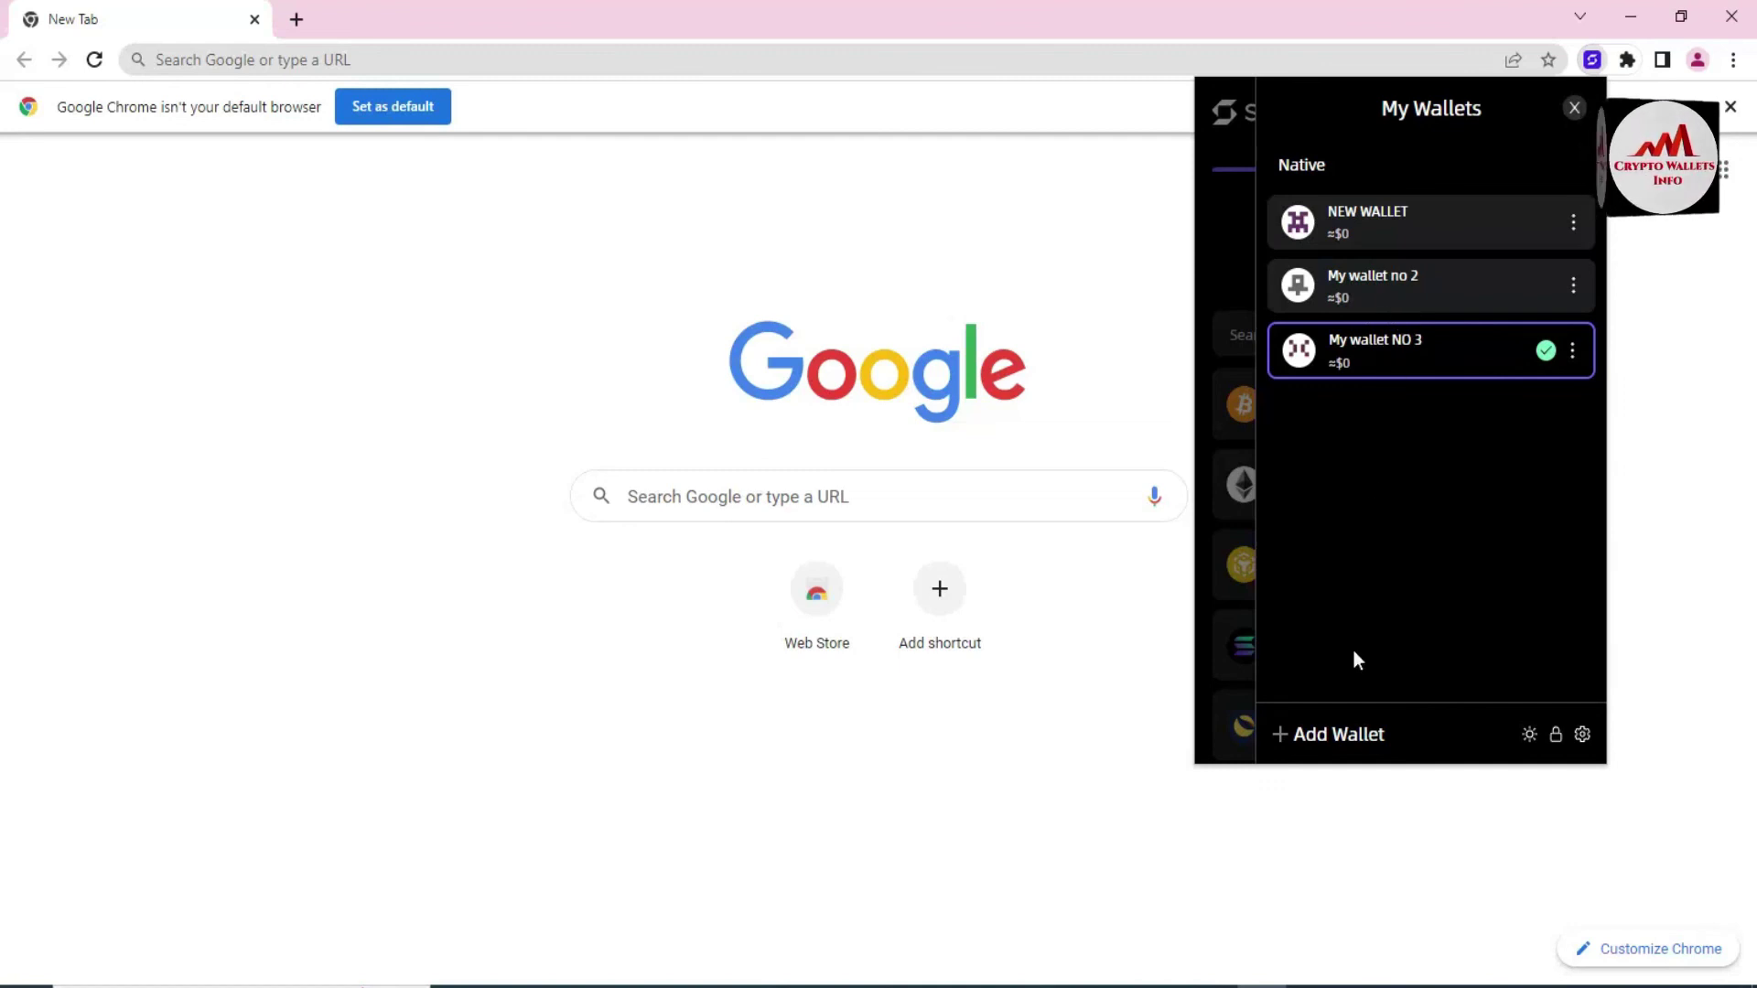
click(1331, 731)
click(1436, 549)
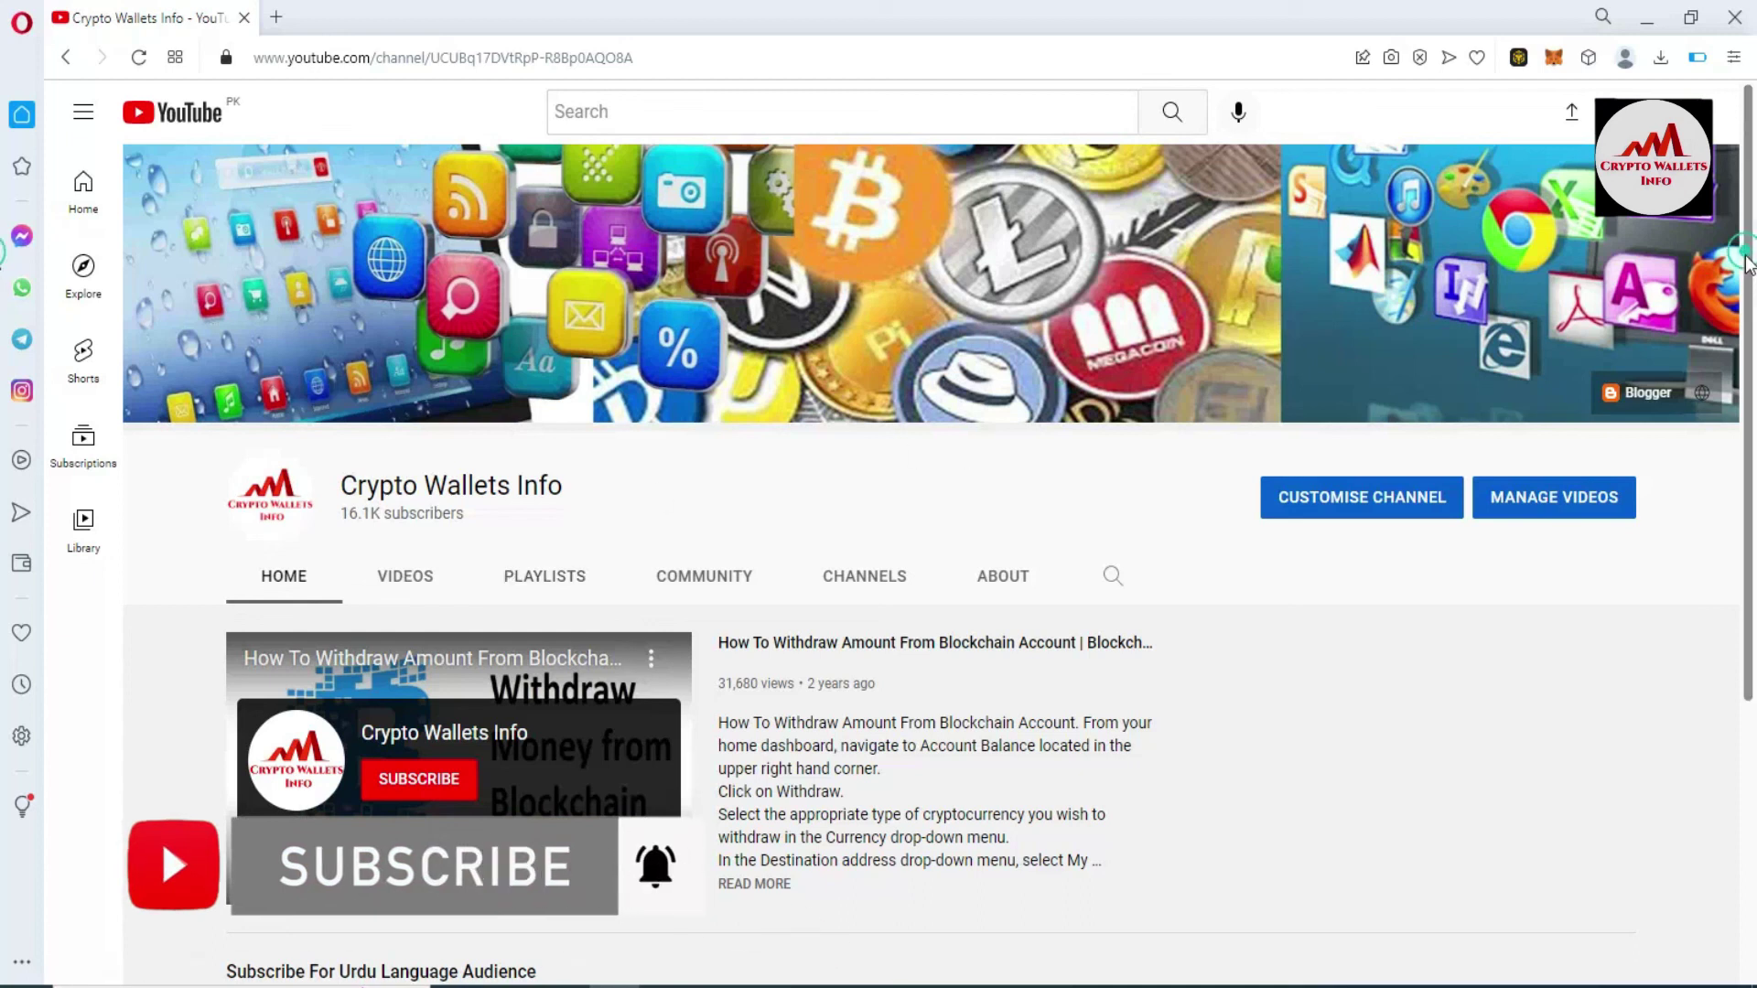
scroll(1748, 261, down, 5)
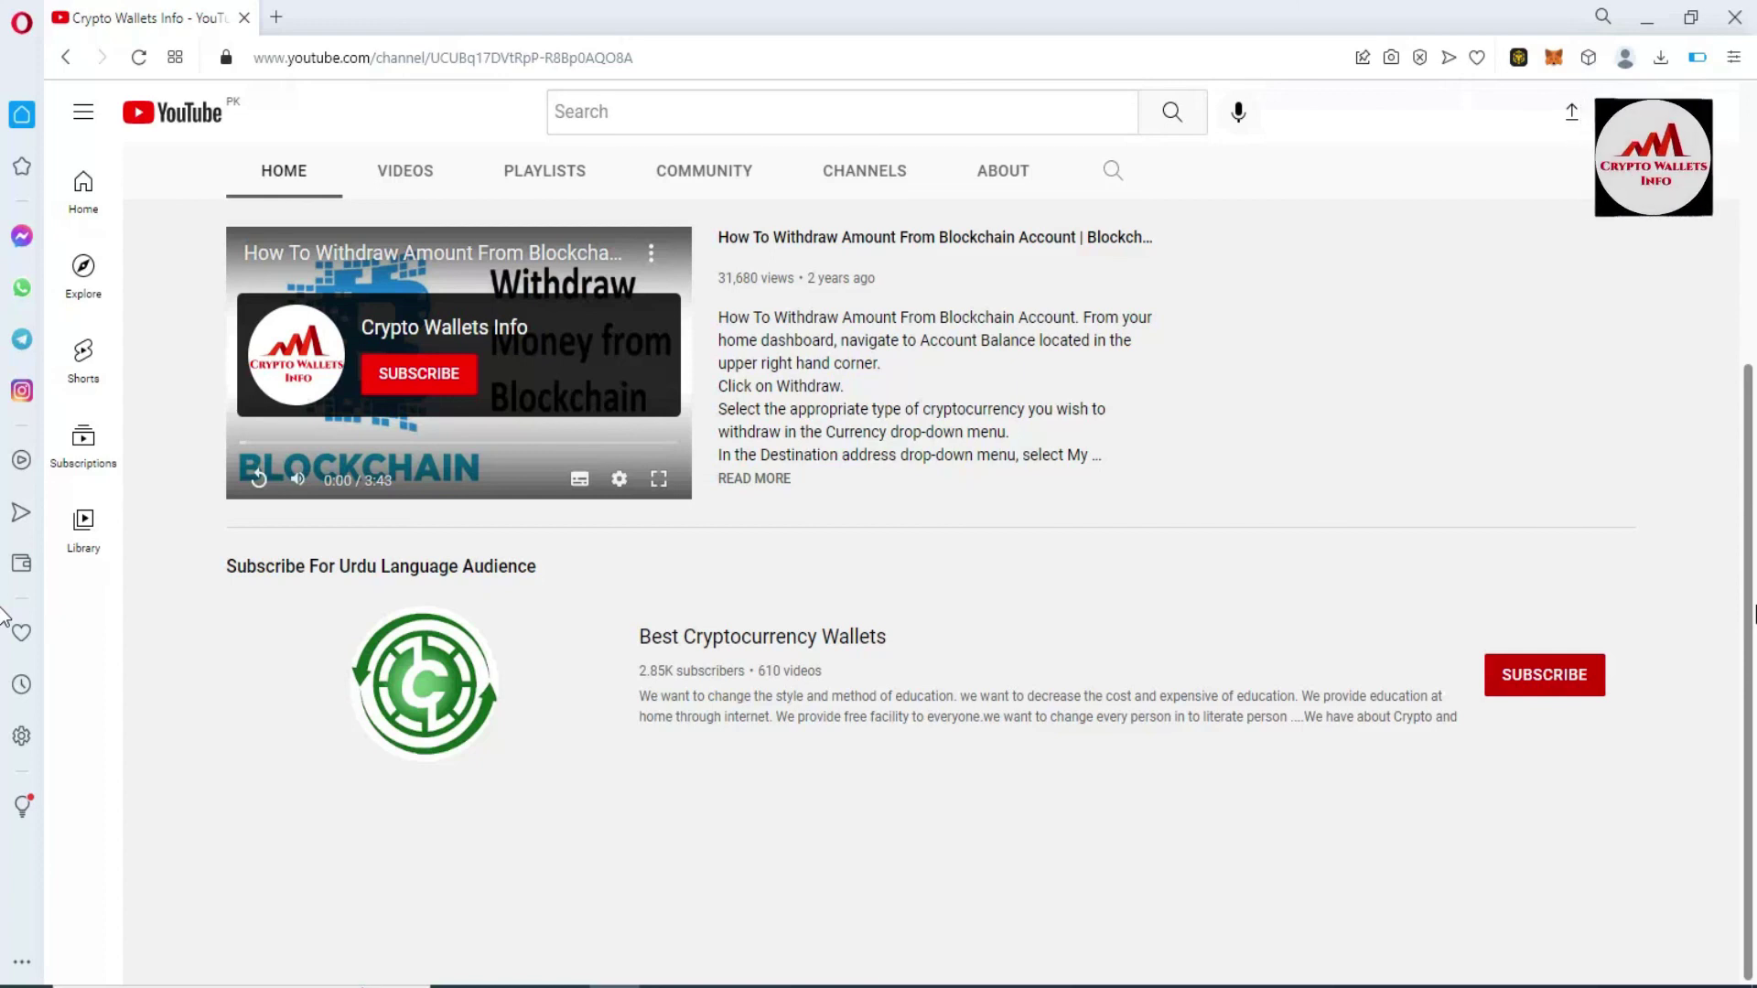
drag(1753, 615, 1753, 409)
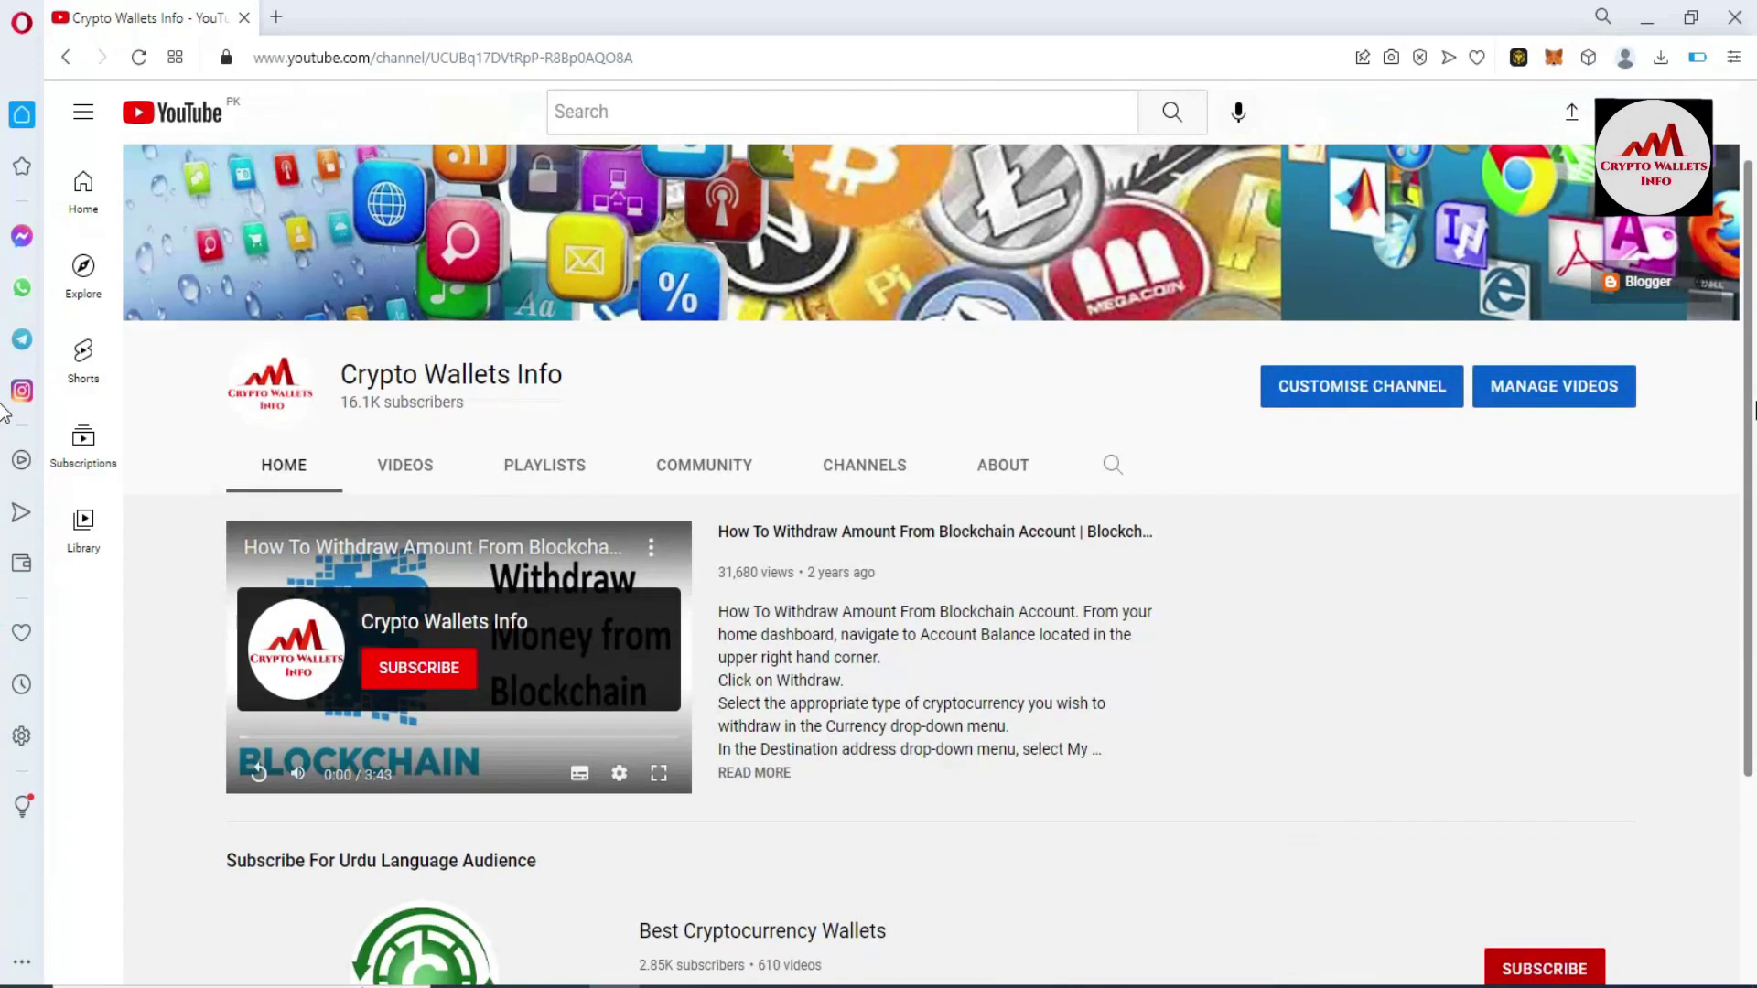